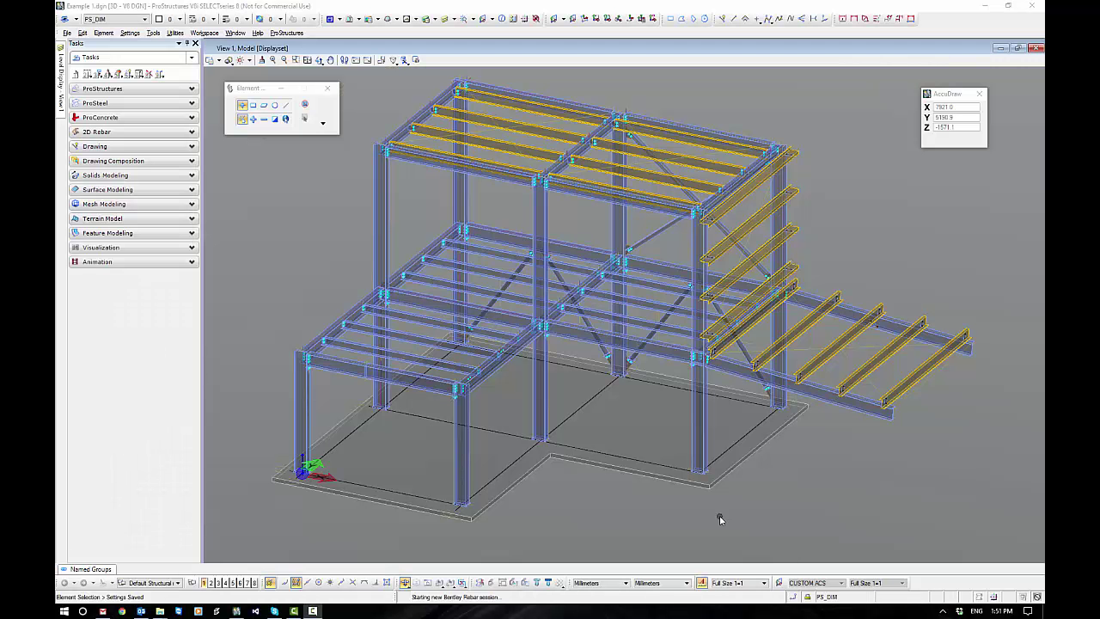
- Start a new straight ProSteel plate with a thickness of 32 mm and the label GRATING
left_click(192, 104)
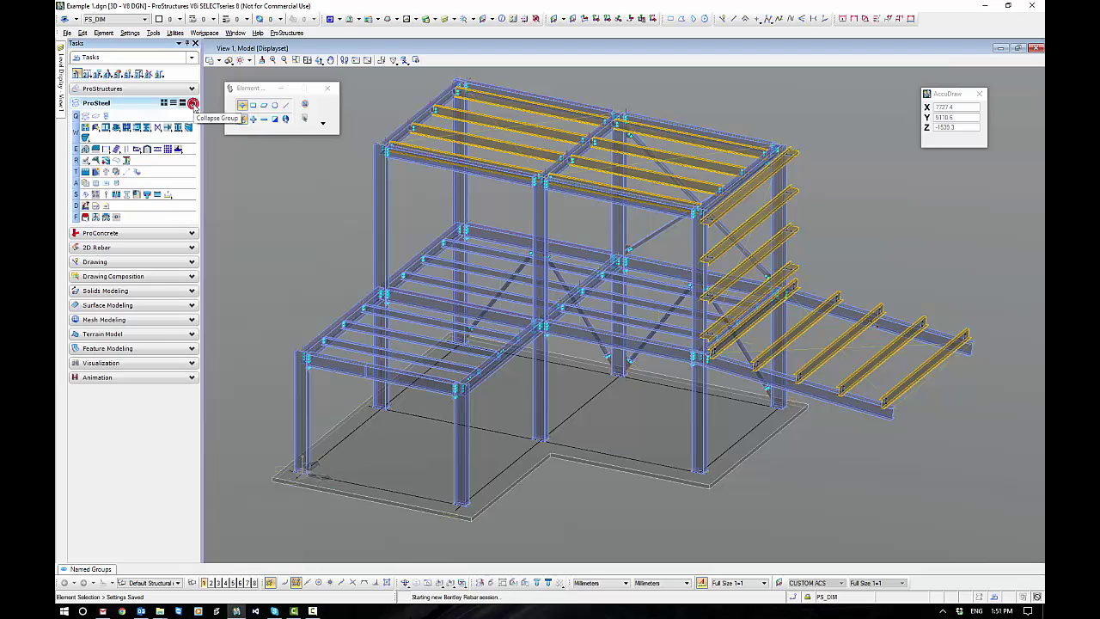
left_click(95, 117)
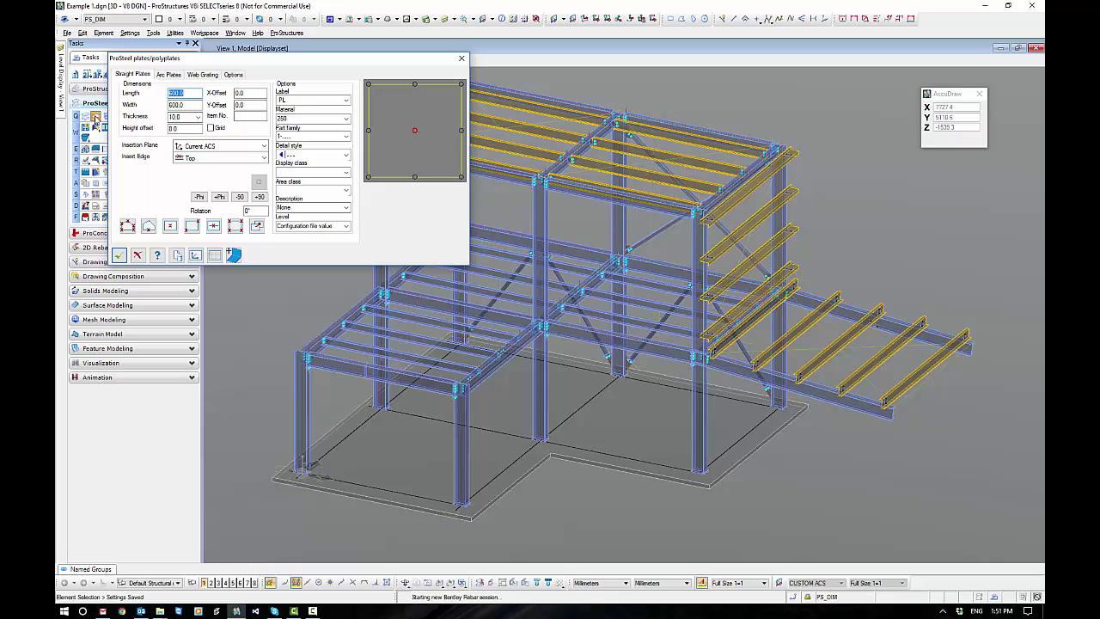
left_click(198, 117)
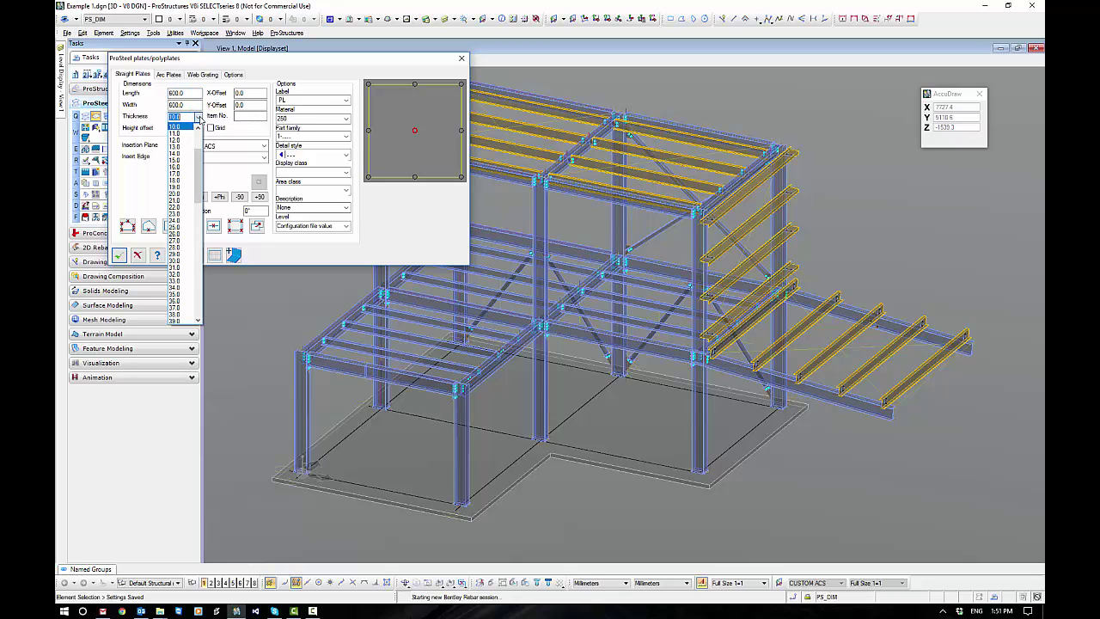
left_click(183, 275)
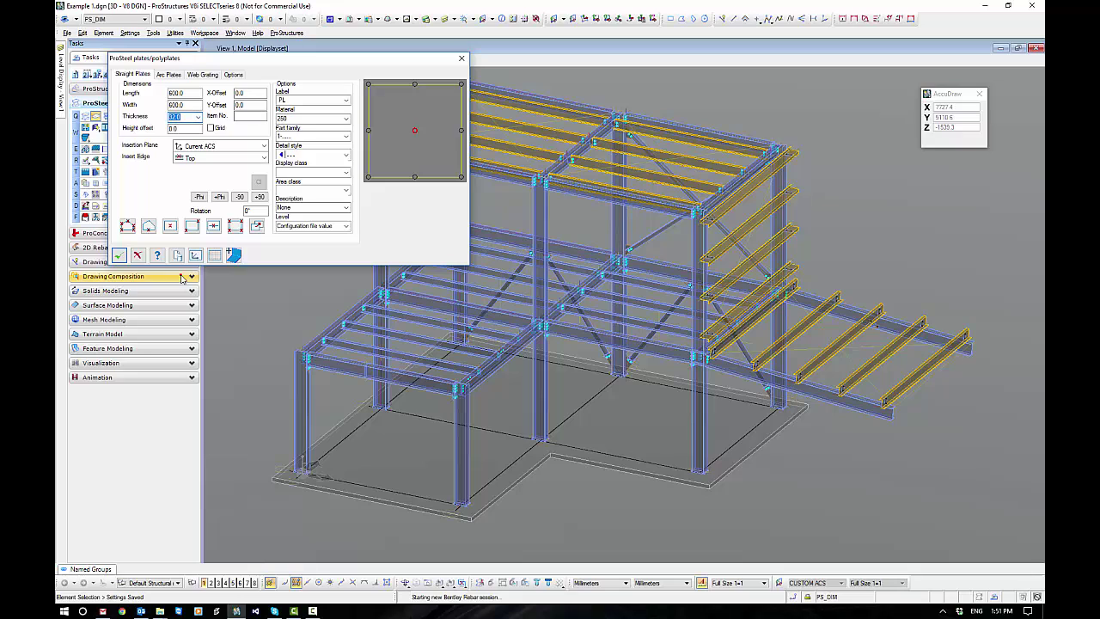
left_click(346, 100)
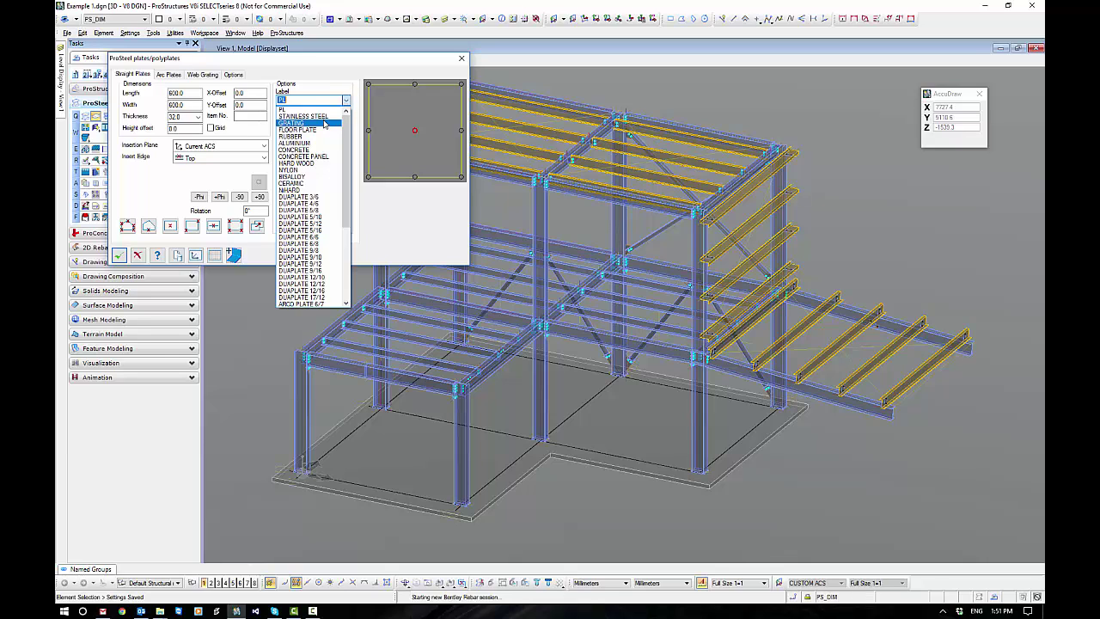
left_click(324, 124)
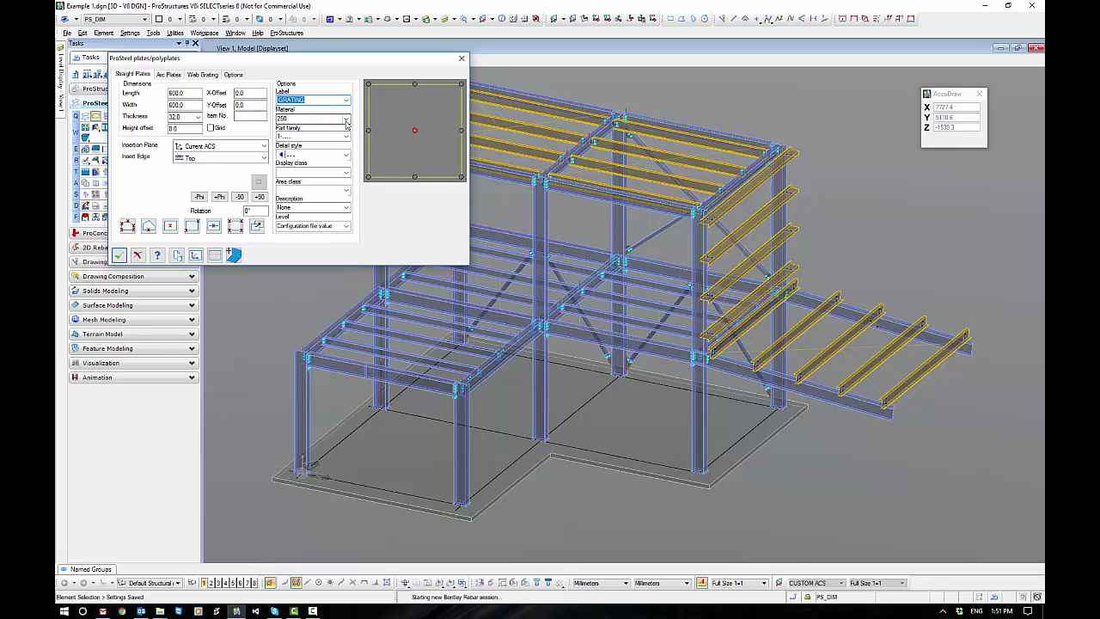
- Set the plate's material to C325MP and its part family to No assignment
left_click(346, 120)
left_click_drag(346, 156, 342, 281)
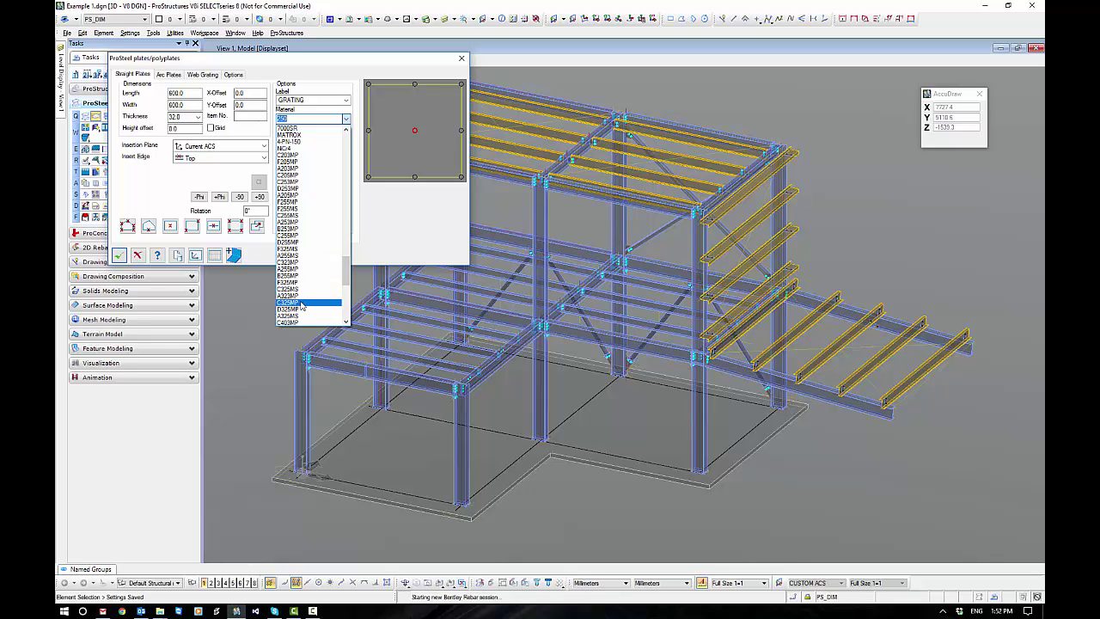
left_click(300, 303)
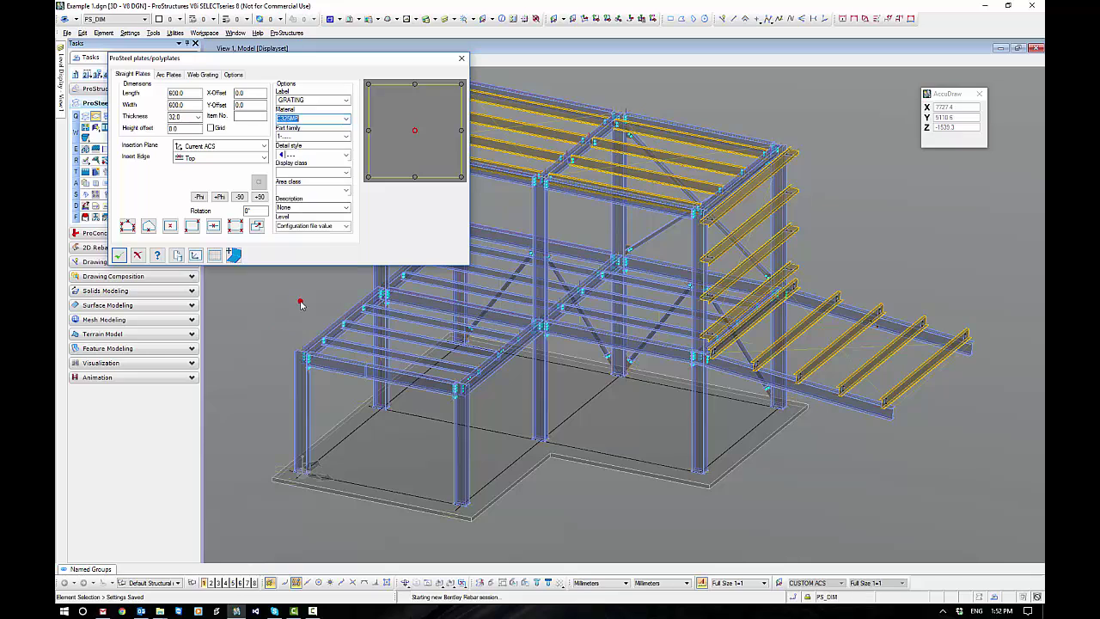
left_click(346, 135)
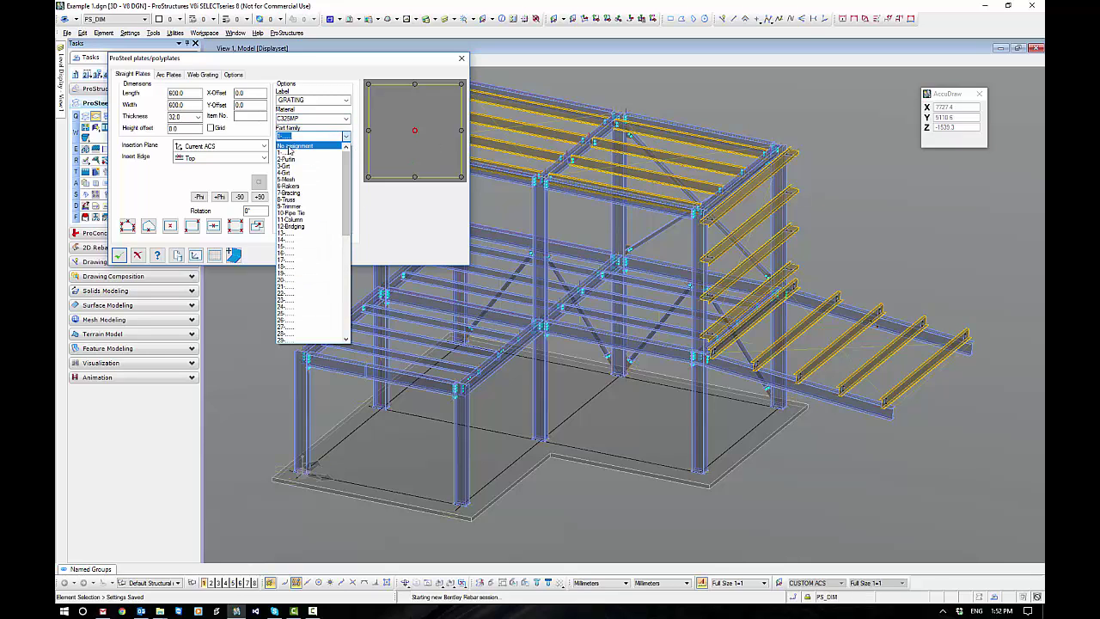
left_click(290, 146)
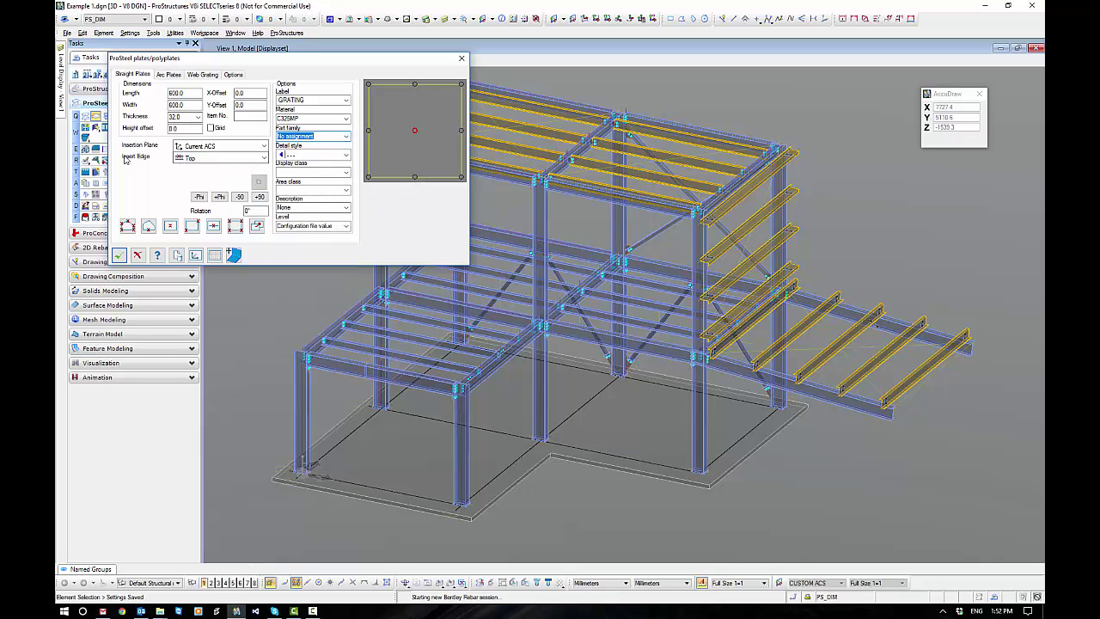
- Set the insert edge to Bottom and fix the rectangular plate's first corner at the front corner column, aligned with the side beam's flange edge
left_click(204, 160)
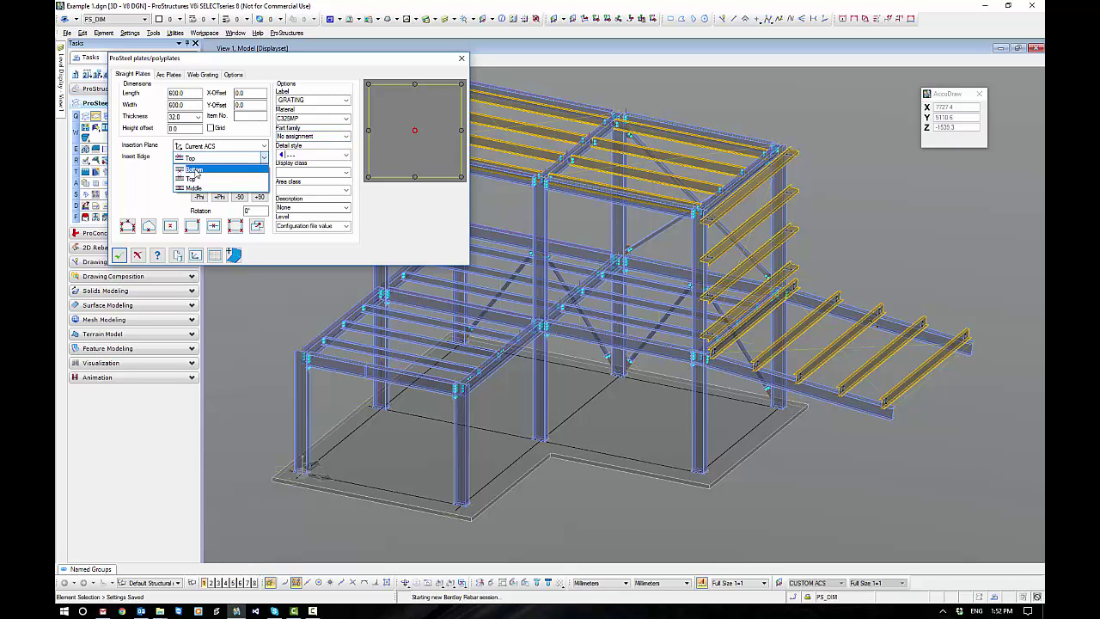
left_click(196, 170)
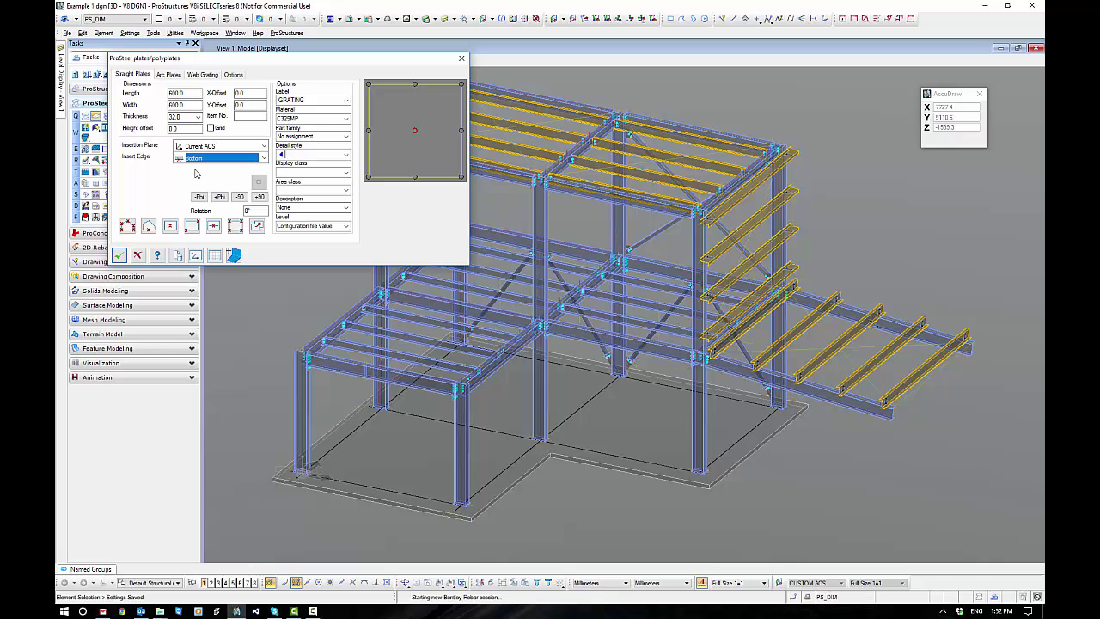
left_click(191, 229)
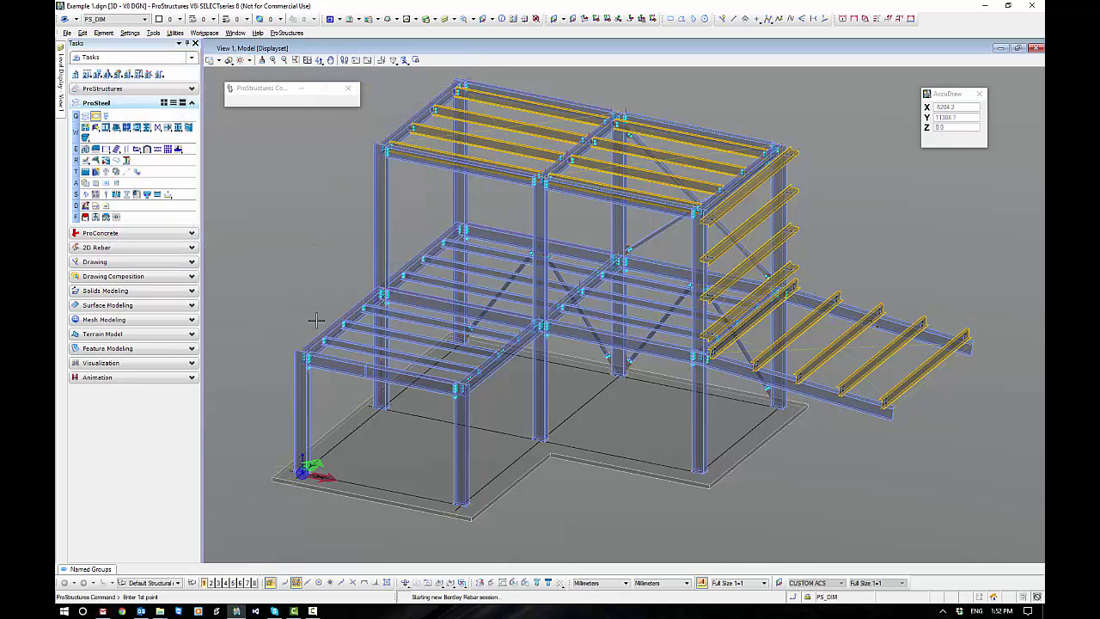
scroll(295, 359, "up", 5)
scroll(295, 359, "up", 4)
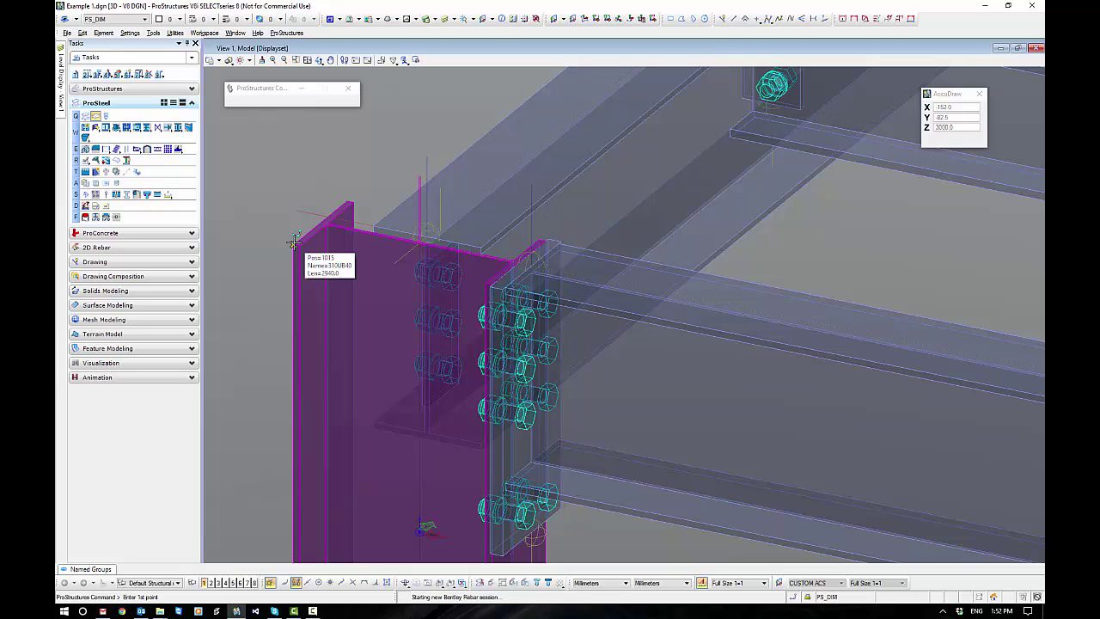
middle_click(294, 243)
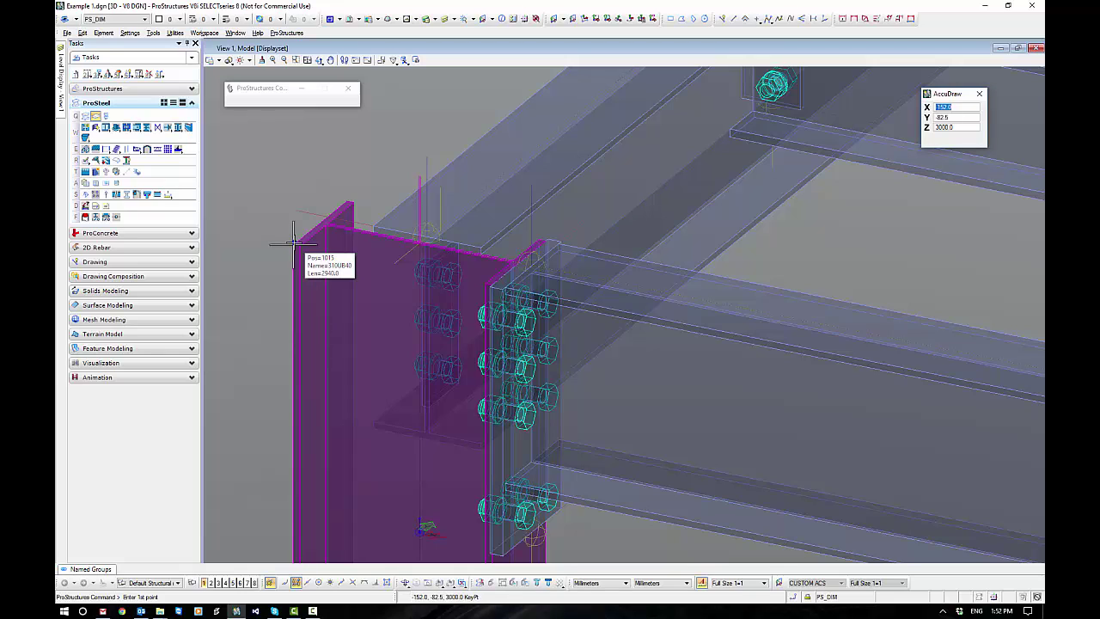
left_click(294, 243)
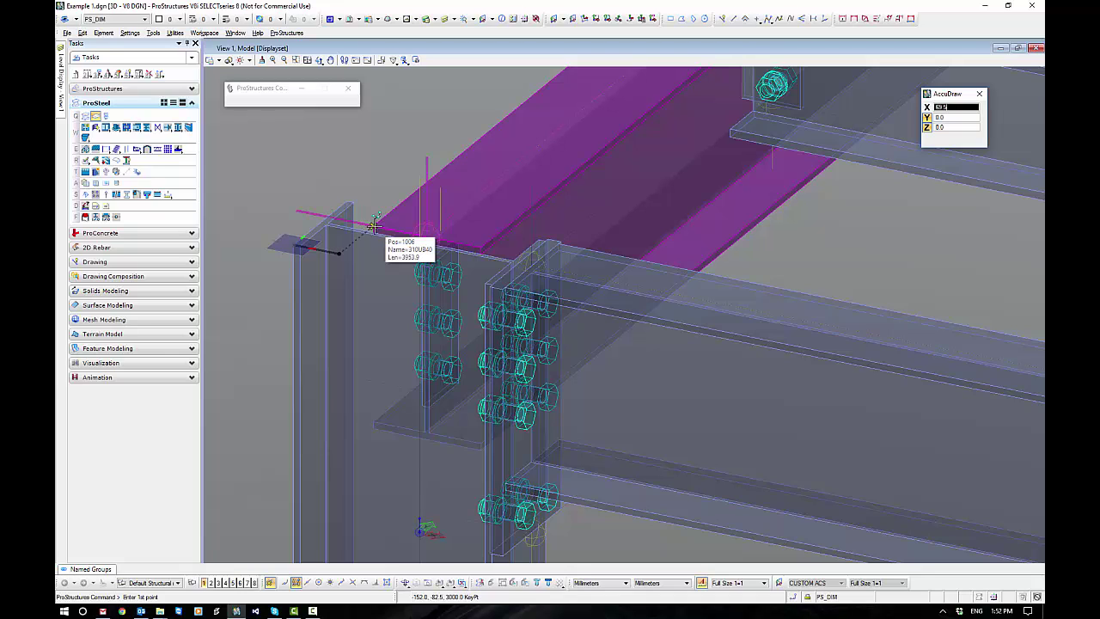
left_click(372, 226)
- Place the grating's opposite corner at the diagonally opposite column of the lower bay, aligned with the beam's outer flange edge, and finish plate creation
scroll(420, 320, "down", 3)
scroll(419, 319, "down", 3)
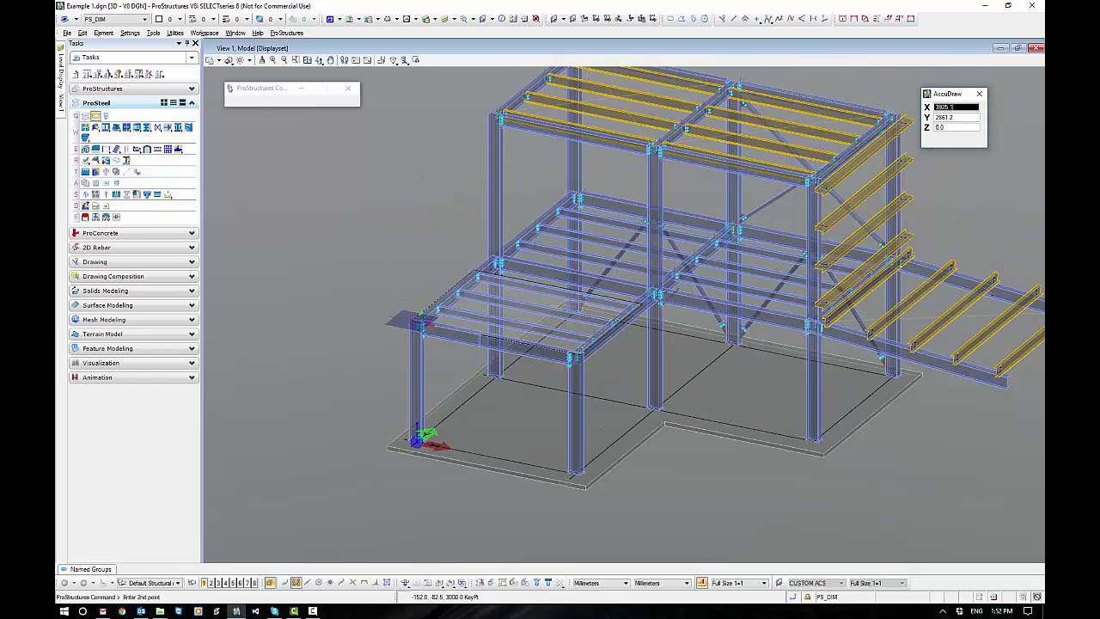
scroll(653, 284, "up", 5)
scroll(654, 283, "up", 3)
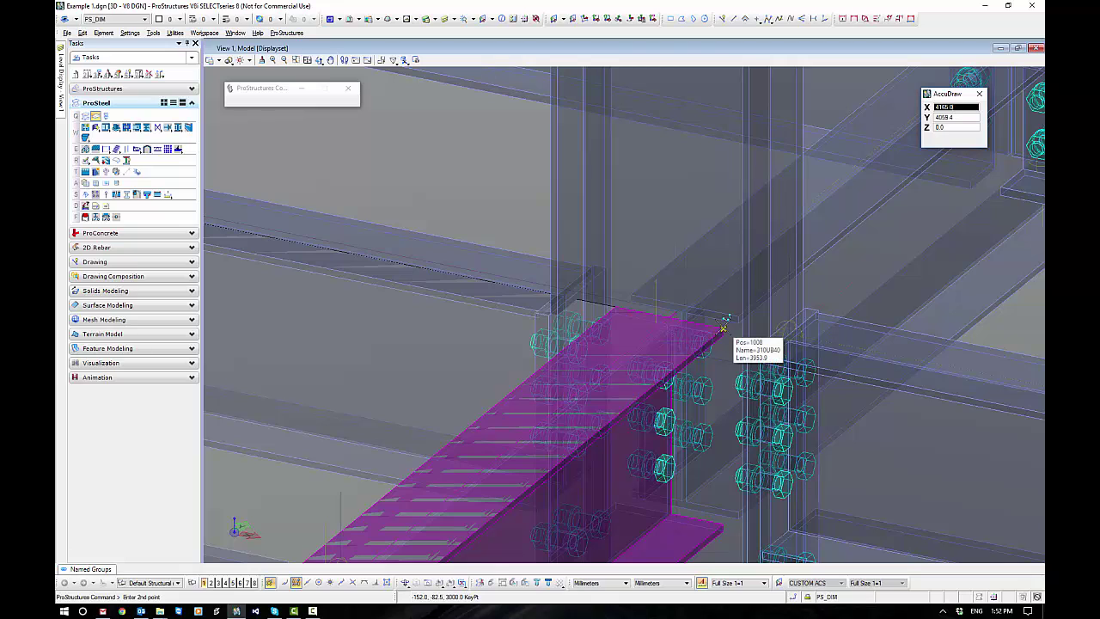
middle_click(724, 328)
left_click(724, 328)
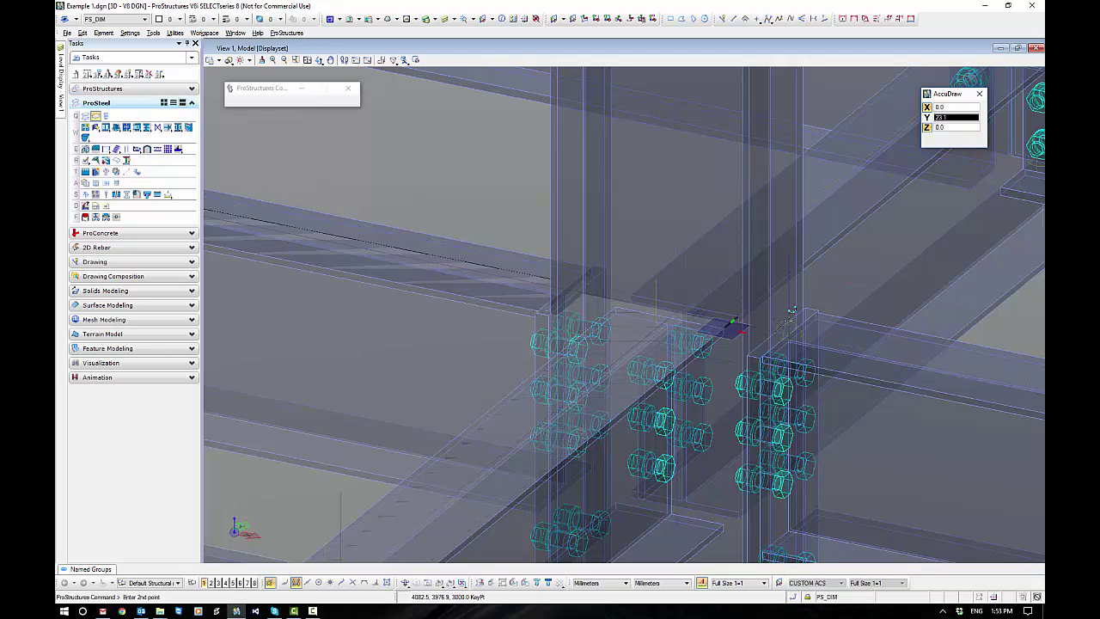
left_click(777, 331)
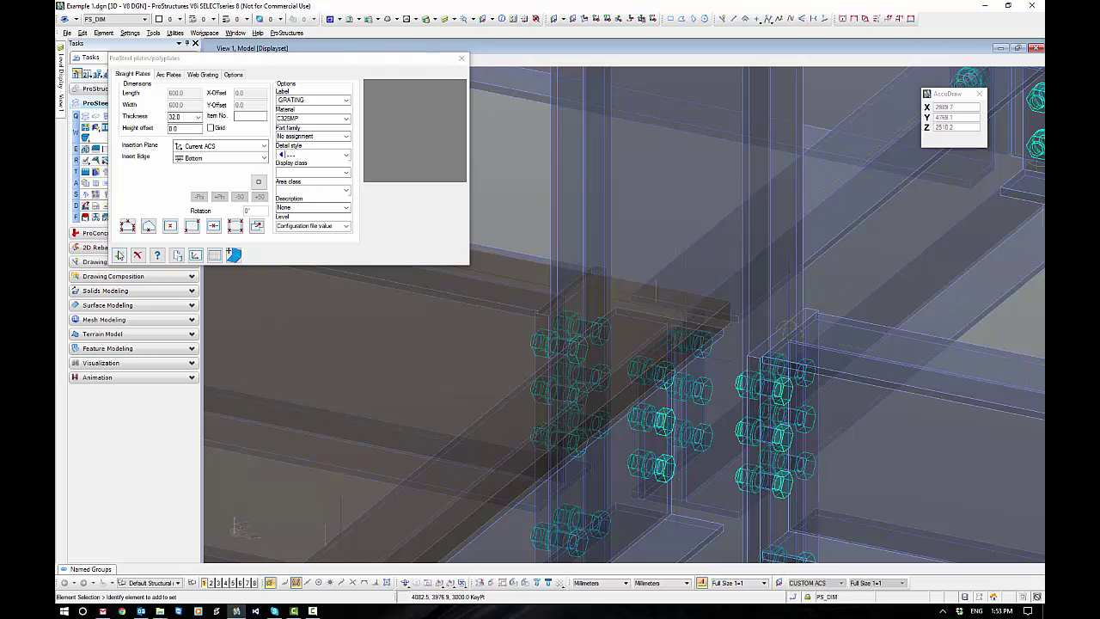
left_click(118, 256)
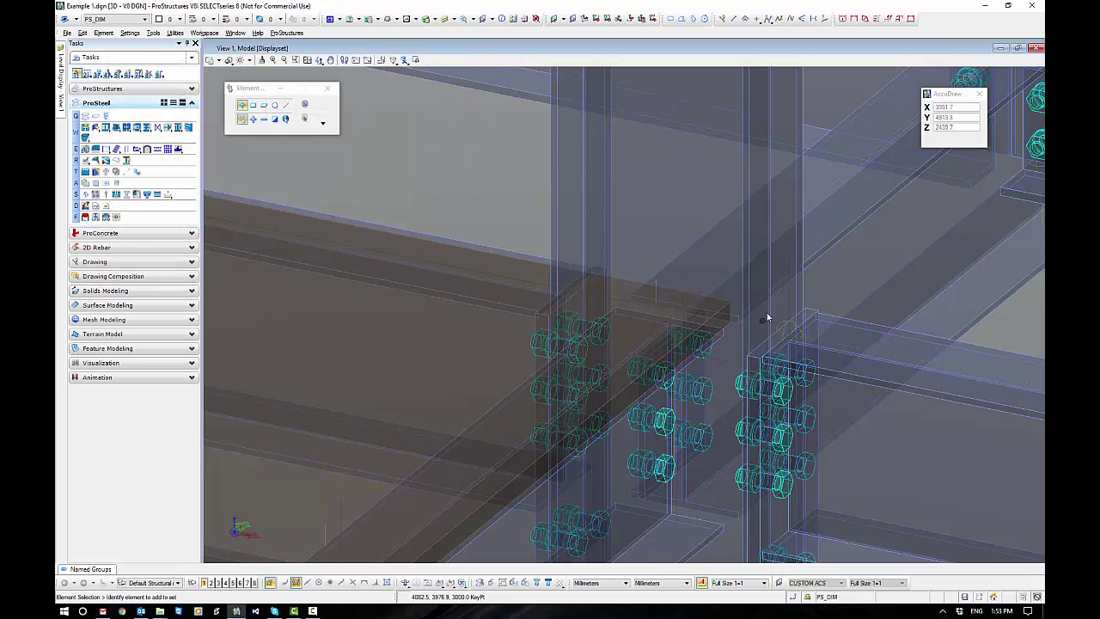
- Turn on the Grid display in the grating plate's layout properties
left_click(725, 312)
mouse_move(725, 312)
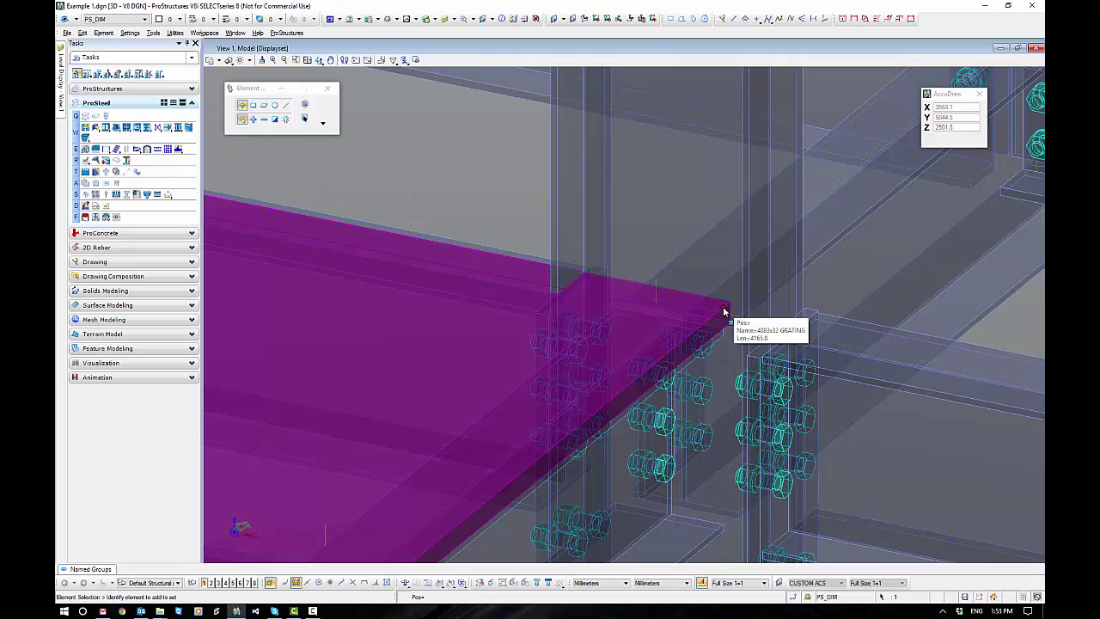
right_click(479, 210)
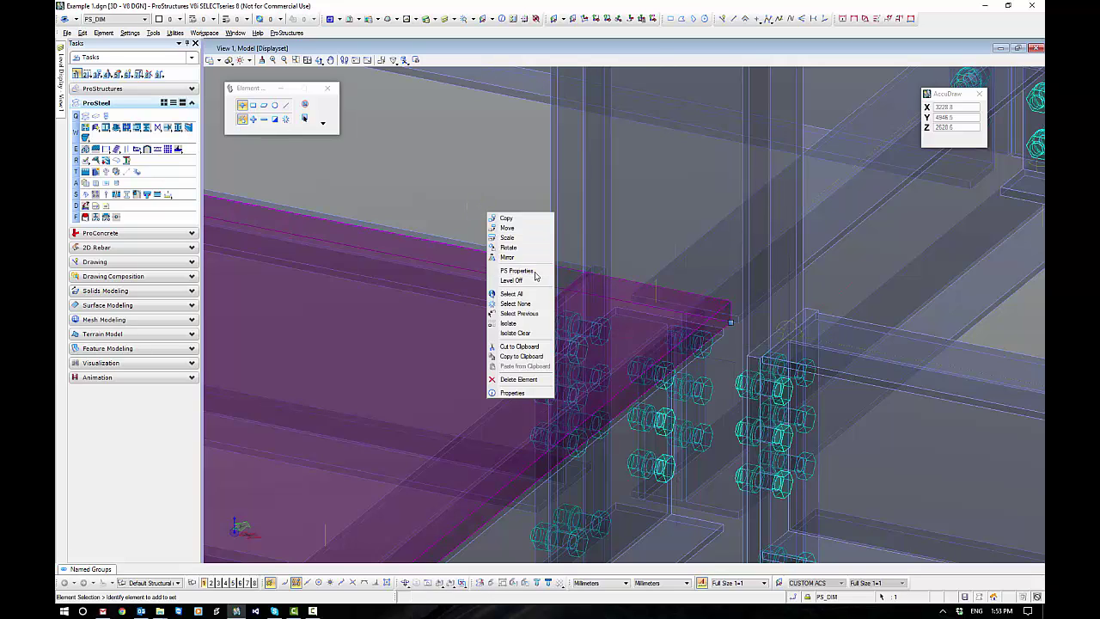
left_click(535, 274)
left_click_drag(883, 210, 592, 195)
left_click(484, 218)
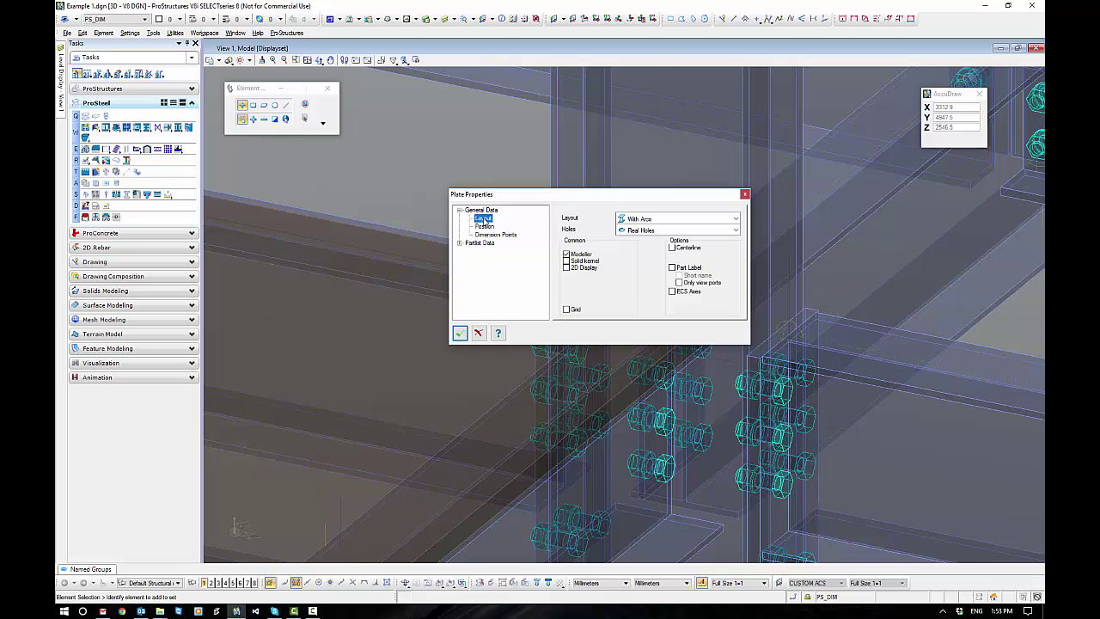
left_click(566, 311)
left_click(461, 334)
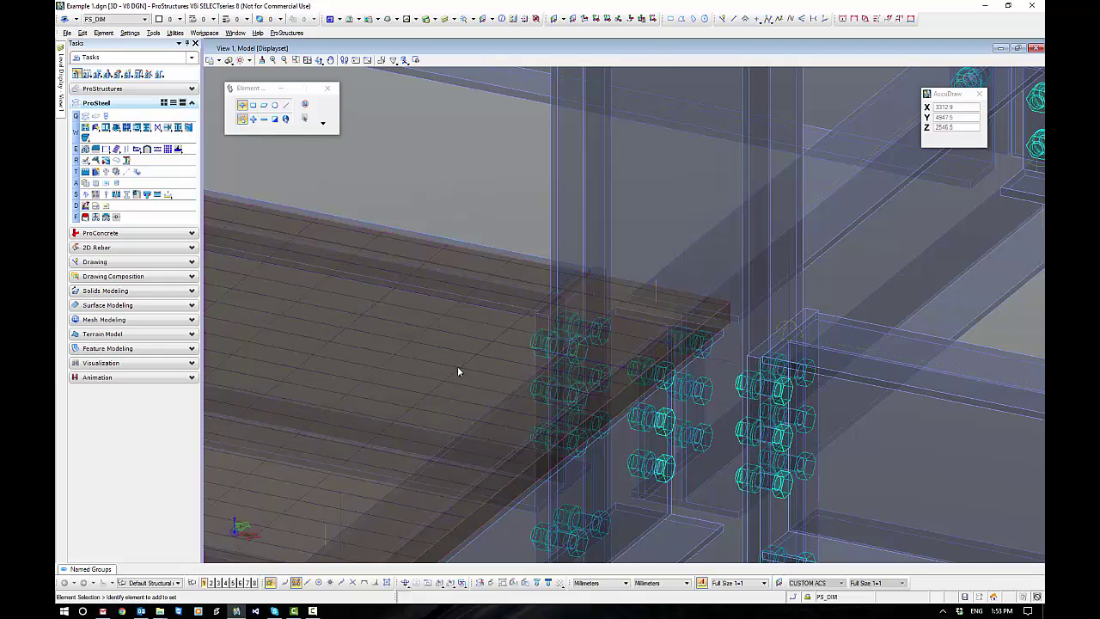
- Move the grating's front edge, above the front beam, inward by 10 mm along Y
scroll(490, 225, "down", 5)
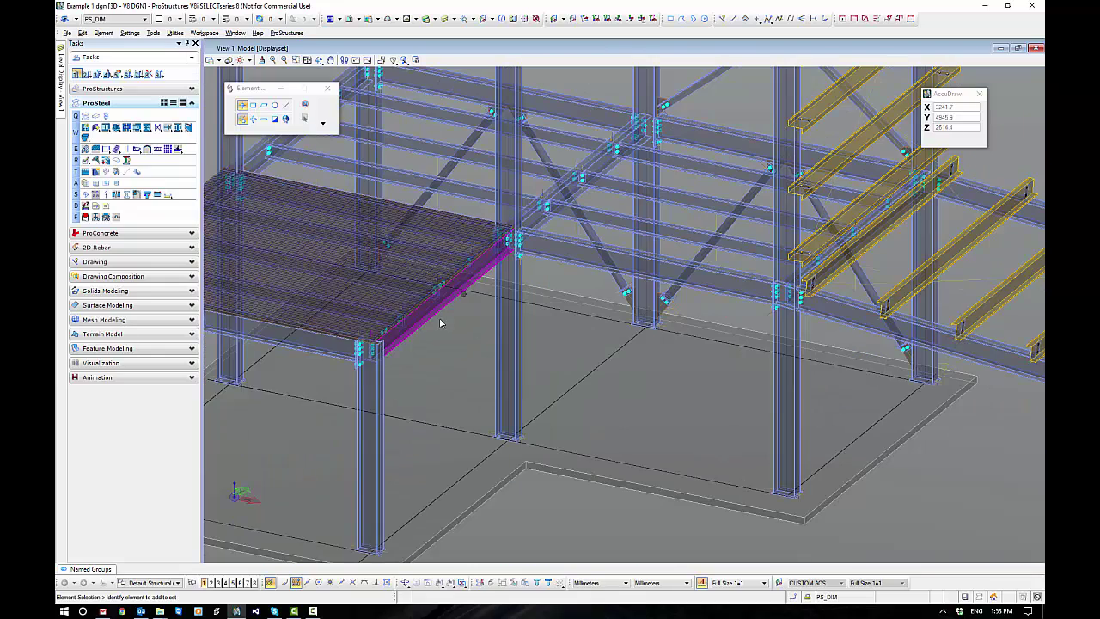
scroll(559, 318, "up", 2)
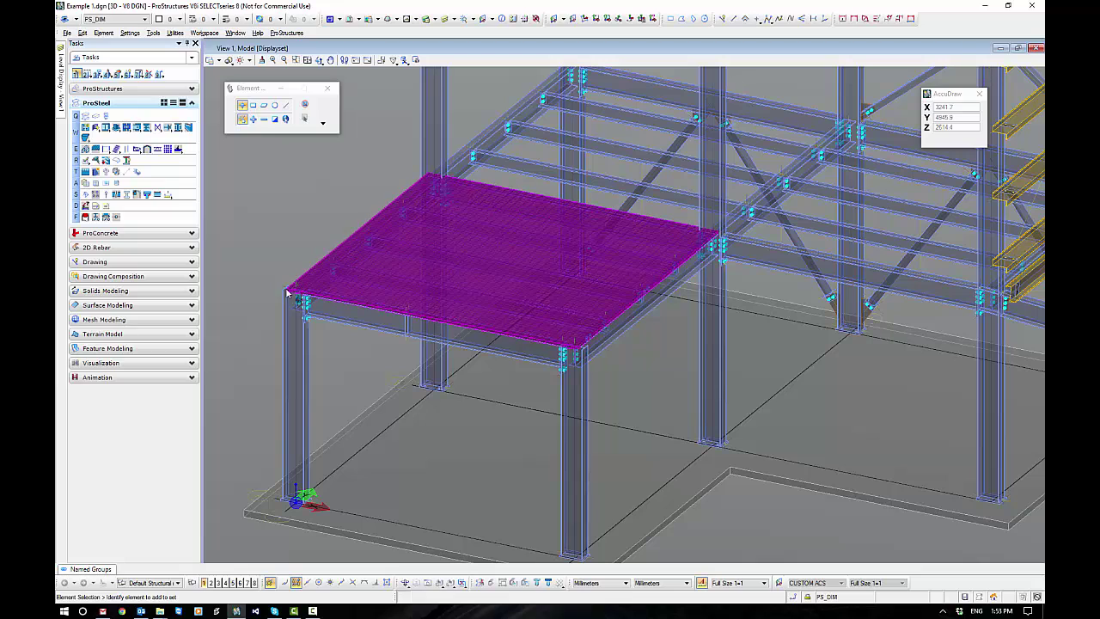
scroll(299, 302, "up", 3)
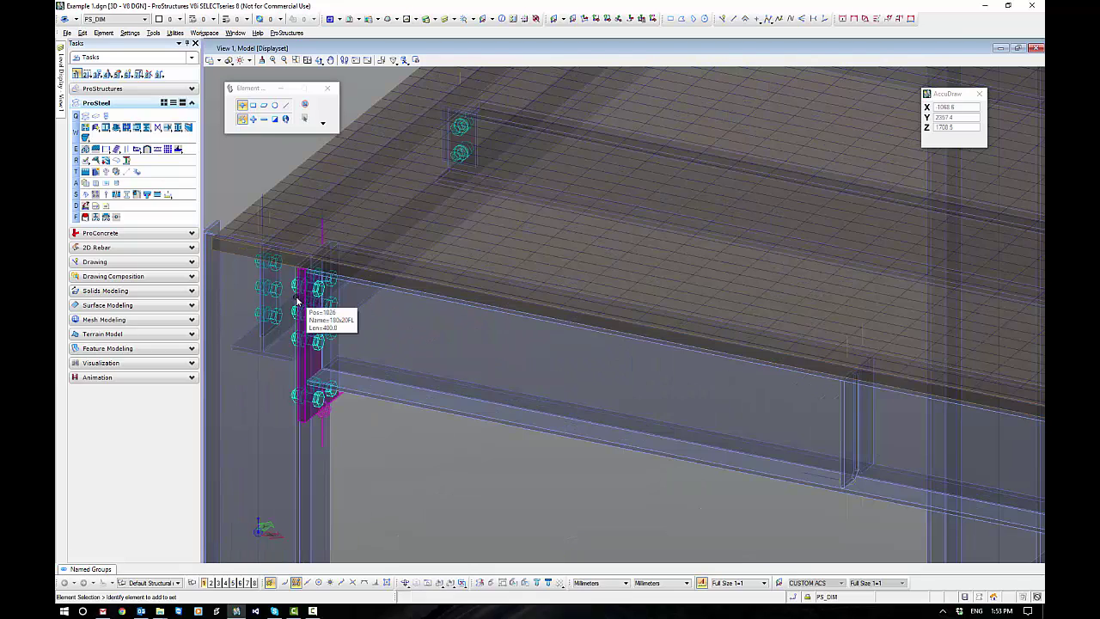
scroll(336, 278, "up", 3)
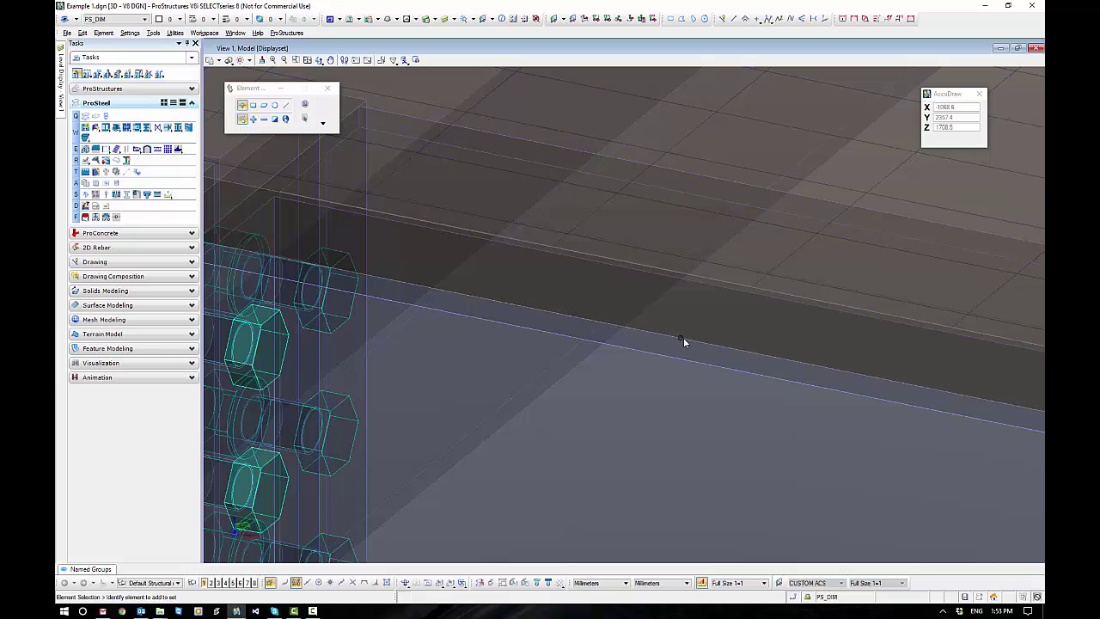
scroll(700, 341, "down", 3)
middle_click_drag(710, 346, 454, 313)
middle_click_drag(798, 385, 472, 332)
scroll(467, 324, "down", 3)
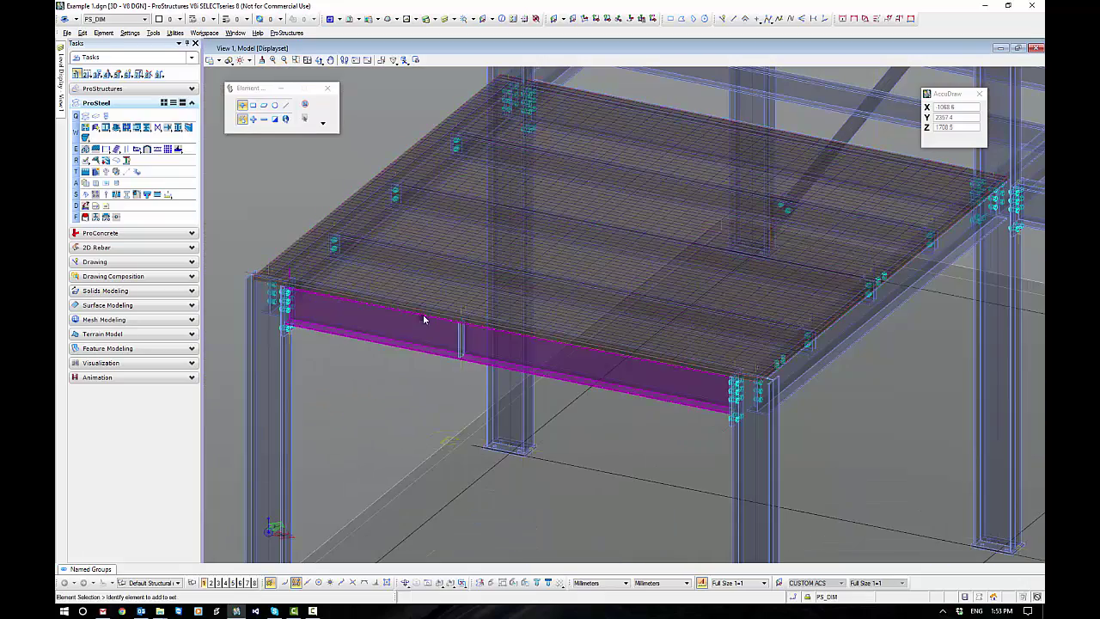
scroll(507, 332, "up", 2)
scroll(507, 332, "up", 3)
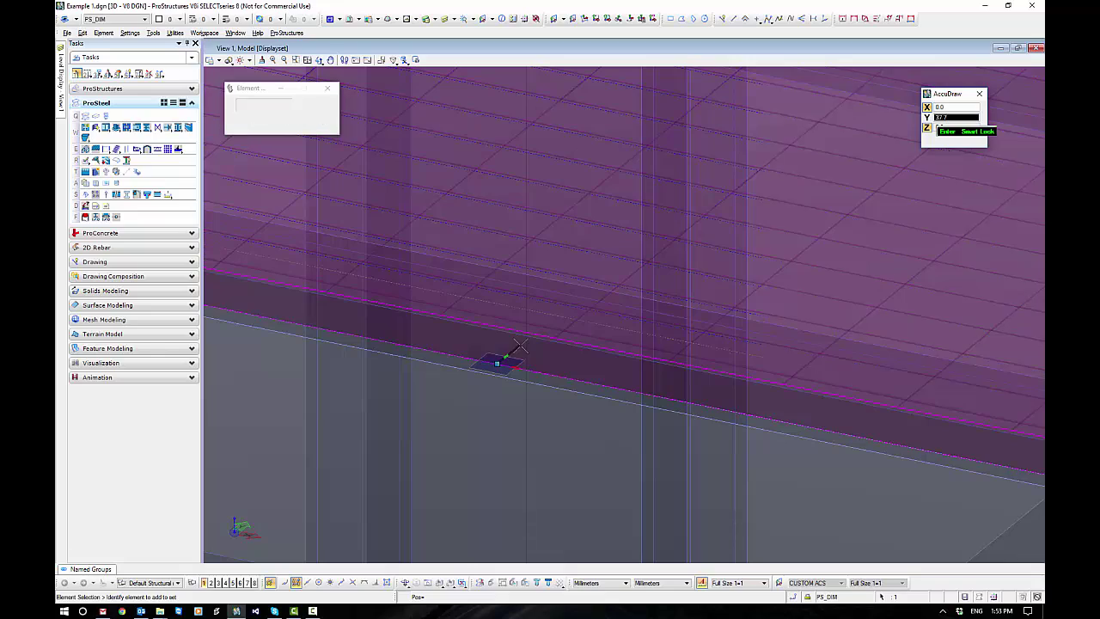
left_click(519, 347)
type("10")
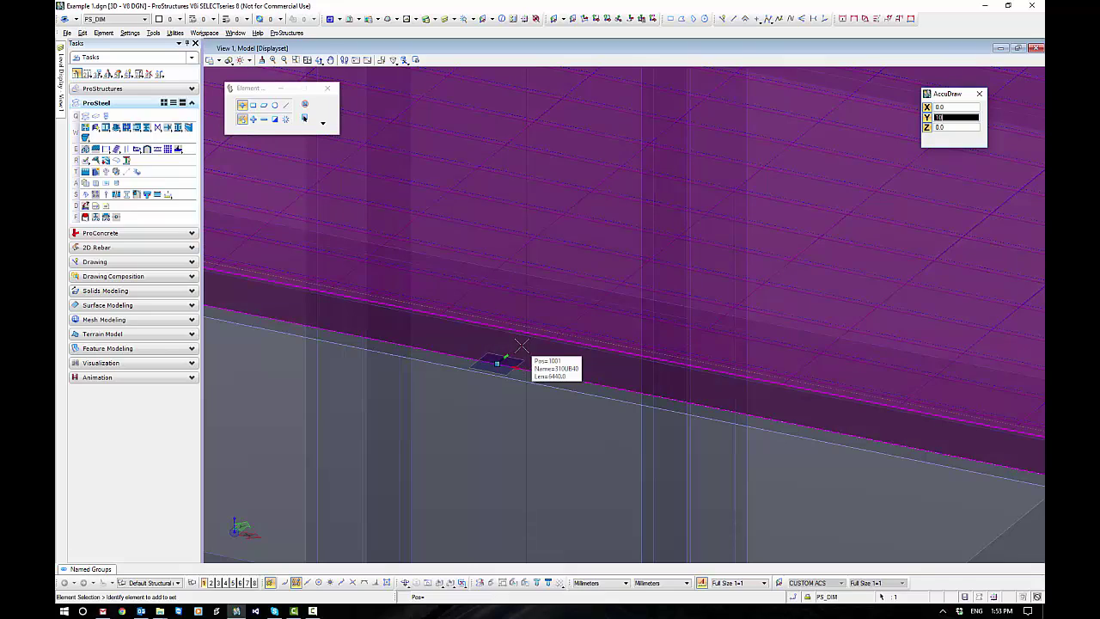
left_click(522, 347)
- Move the grating's positive-X side edge inward by 10 mm along X
scroll(522, 346, "down", 2)
scroll(522, 349, "down", 5)
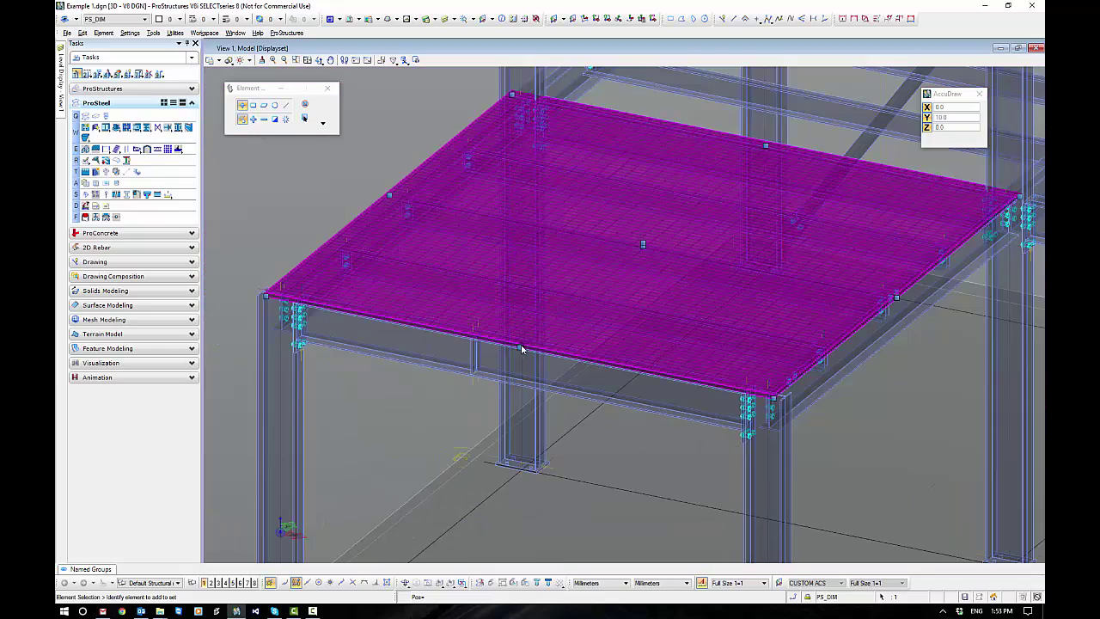
scroll(874, 302, "up", 5)
scroll(877, 307, "up", 3)
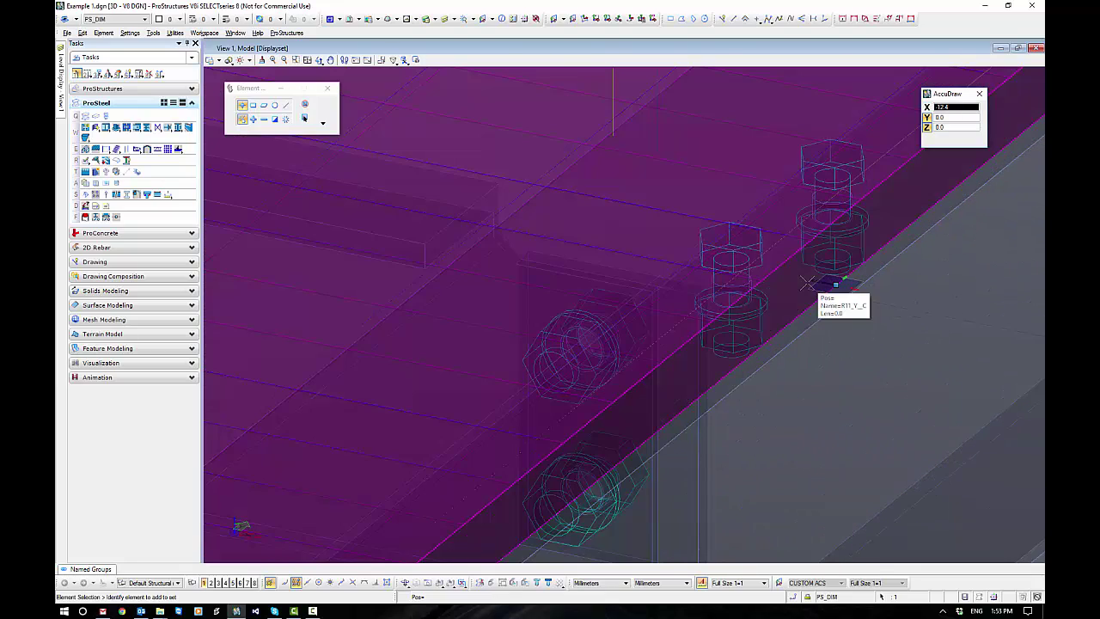
type("10")
left_click(807, 283)
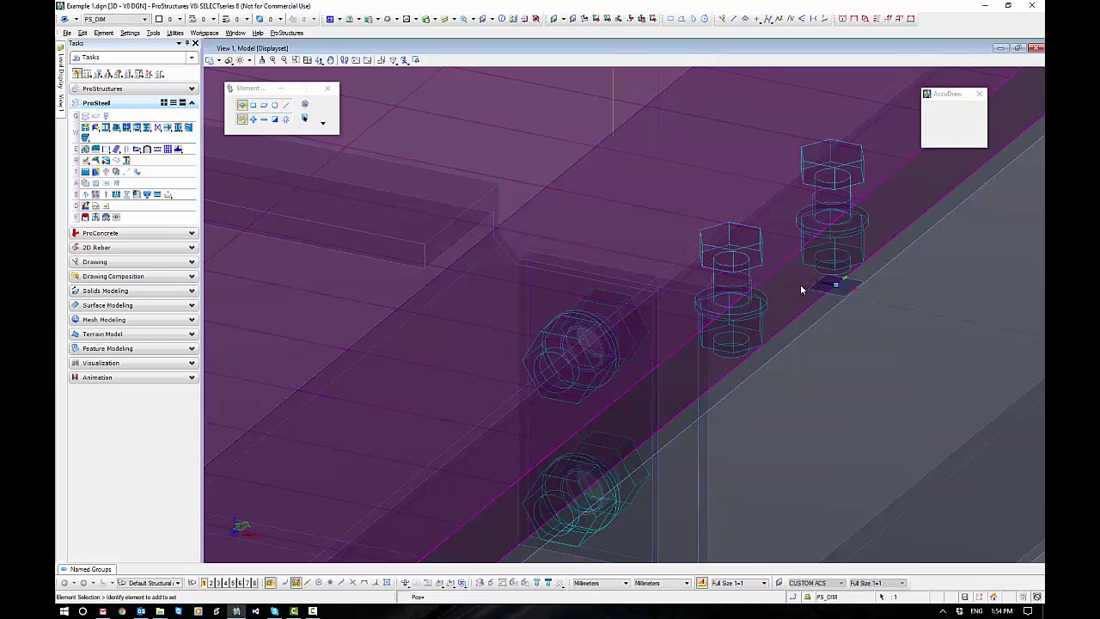
- Move the grating's negative-X side edge inward by 10 mm along X
scroll(850, 347, "down", 6)
middle_click_drag(596, 321, 895, 343)
middle_click_drag(519, 351, 820, 355, "shift")
middle_click_drag(427, 431, 946, 272)
scroll(495, 316, "up", 7)
left_click(515, 401)
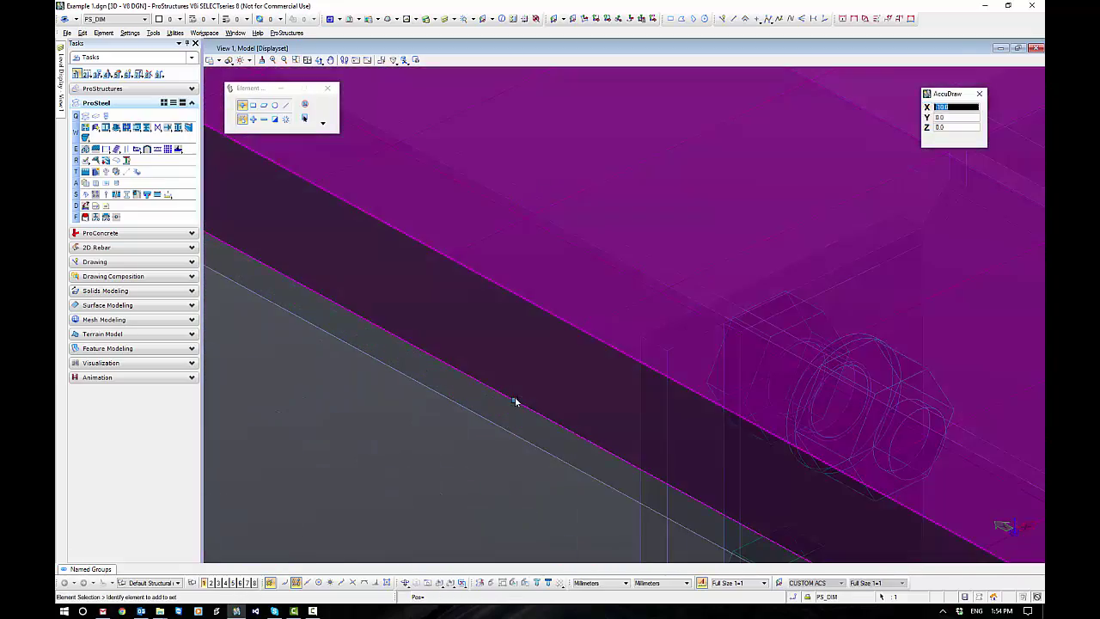
key("Return")
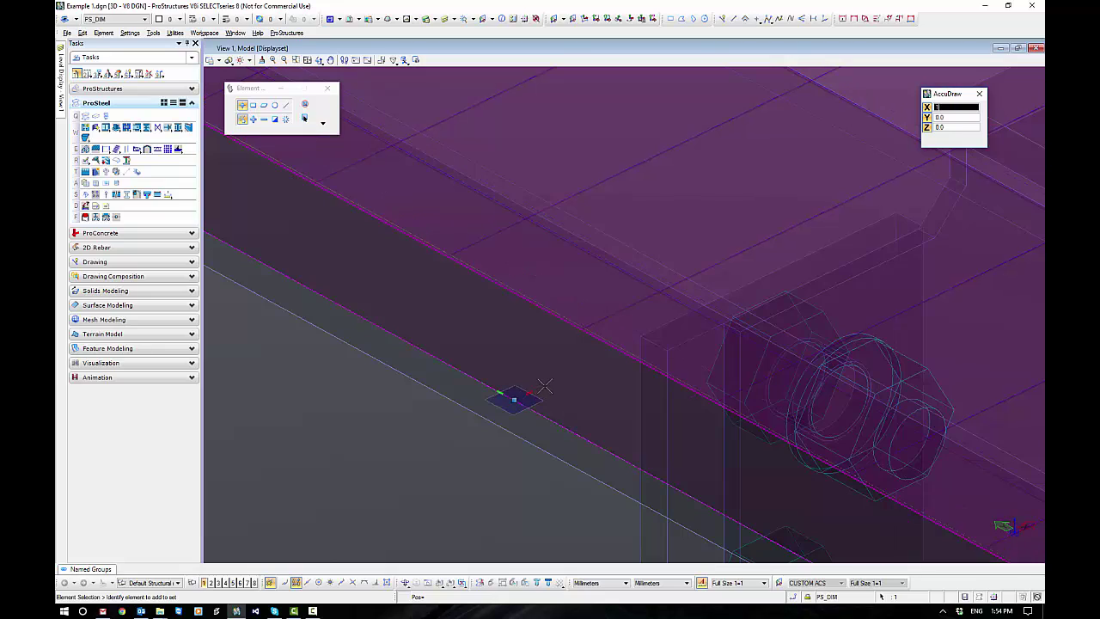
left_click(552, 384)
- Move the grating's rear edge, above the beam shared with the adjoining bay, inward by 5 mm along Y
scroll(609, 398, "down", 10)
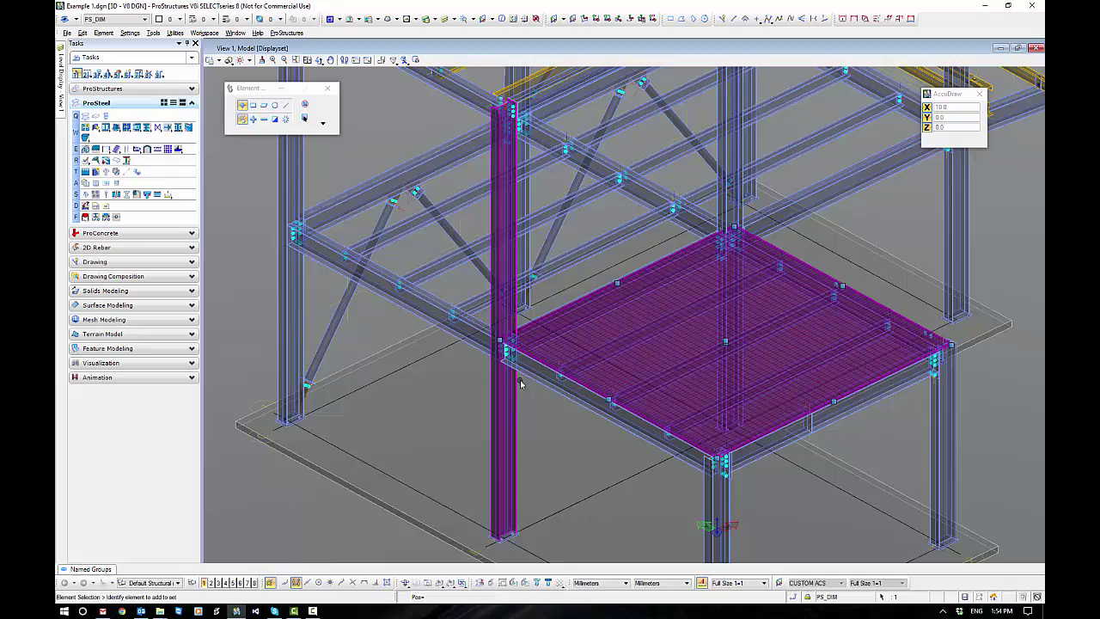
middle_click_drag(608, 394, 808, 404, "shift")
scroll(641, 293, "up", 6)
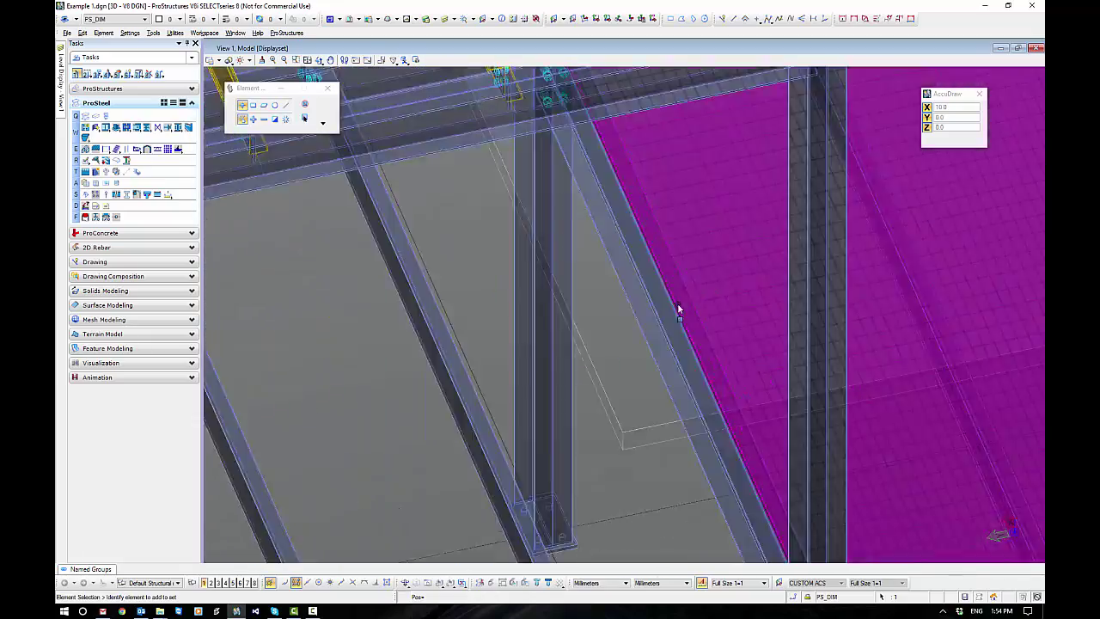
middle_click_drag(769, 471, 616, 238)
scroll(654, 378, "up", 5)
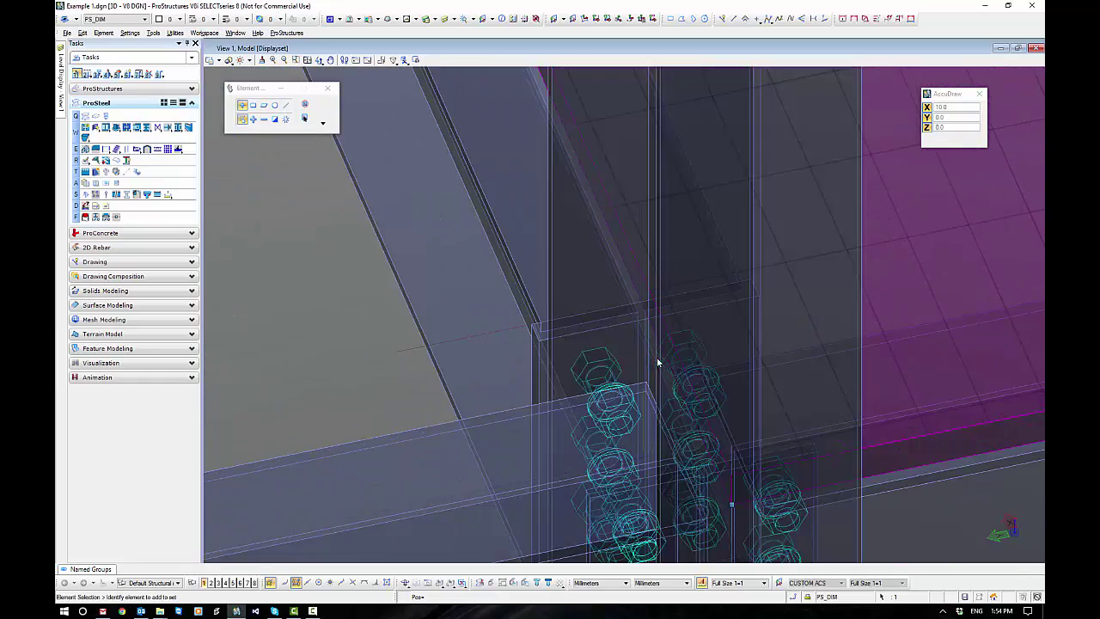
scroll(656, 362, "down", 5)
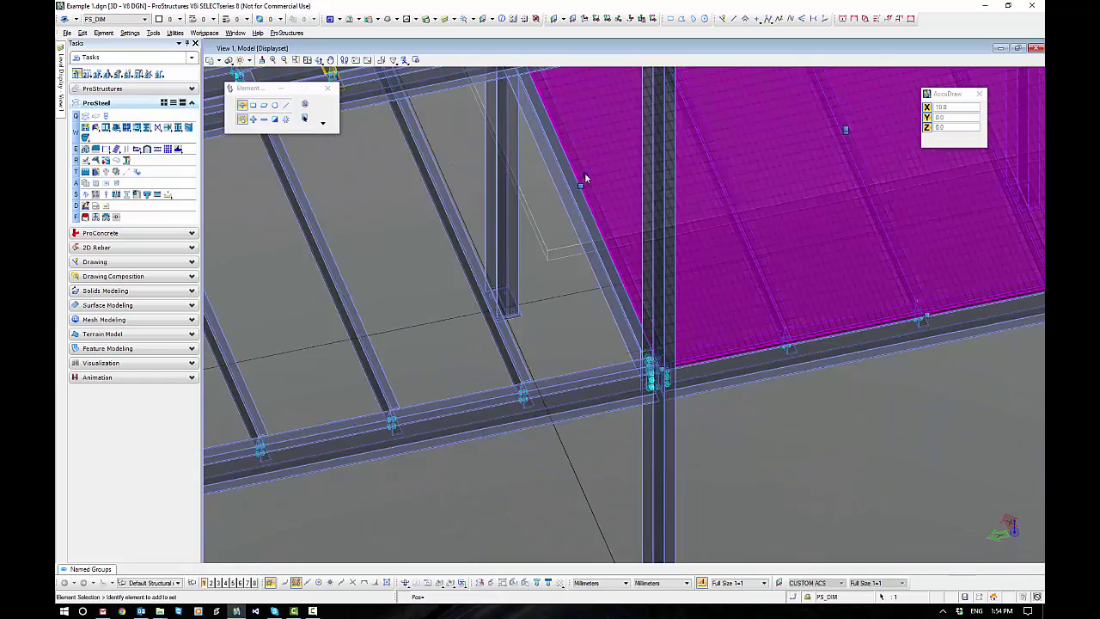
scroll(563, 237, "up", 5)
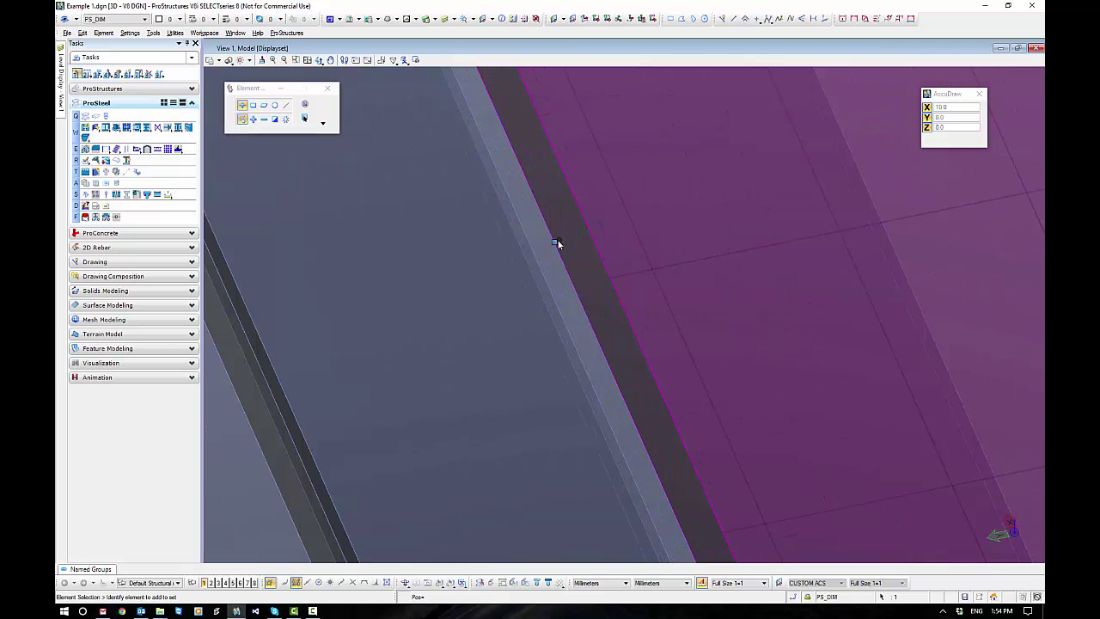
left_click(554, 243)
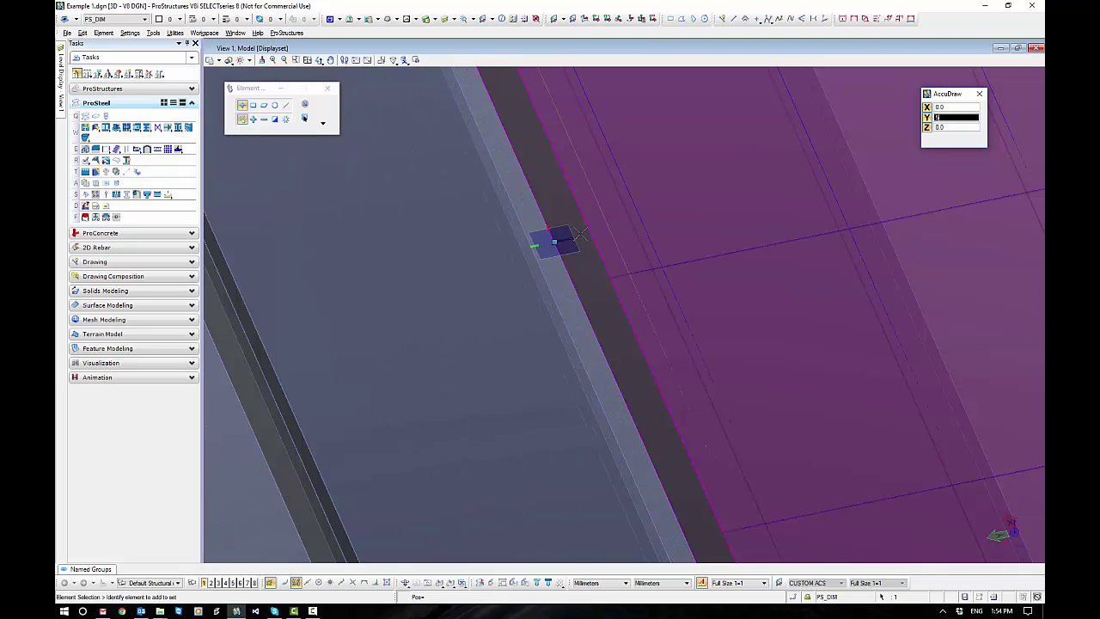
type("5")
left_click(580, 237)
scroll(500, 355, "down", 8)
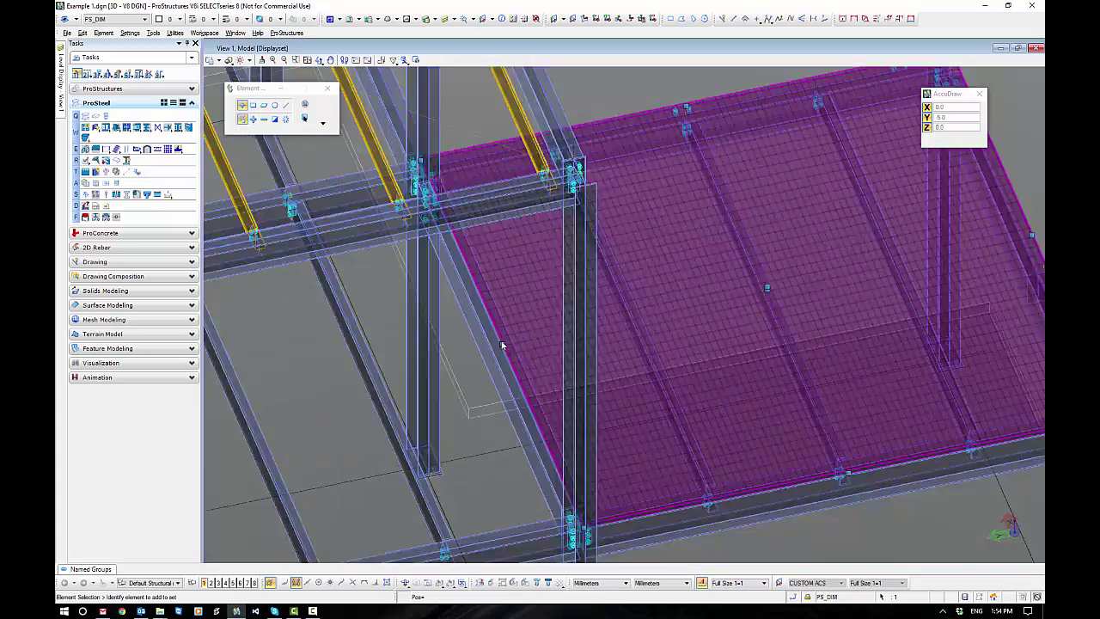
left_click(809, 375)
middle_click_drag(744, 444, 427, 406, "shift")
middle_click_drag(826, 368, 534, 354, "shift")
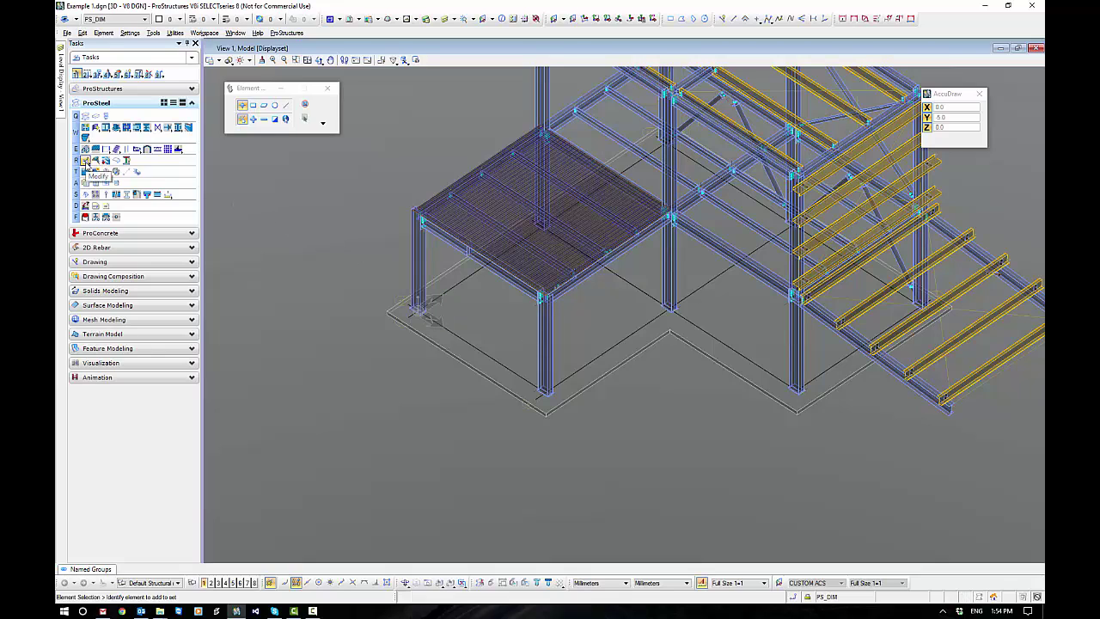
left_click(439, 583)
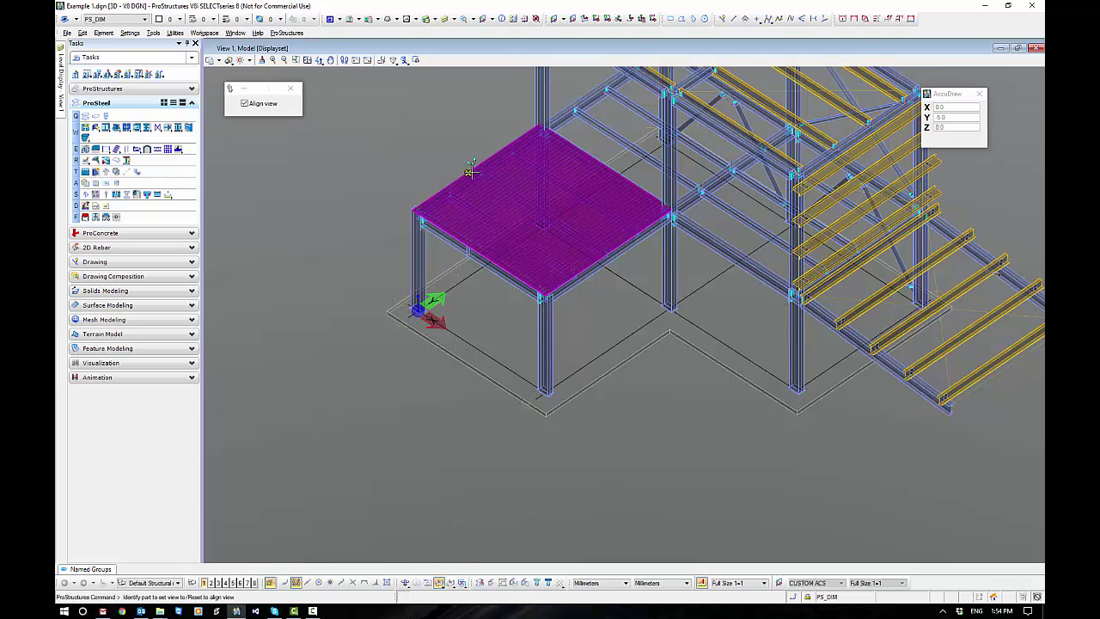
left_click(469, 172)
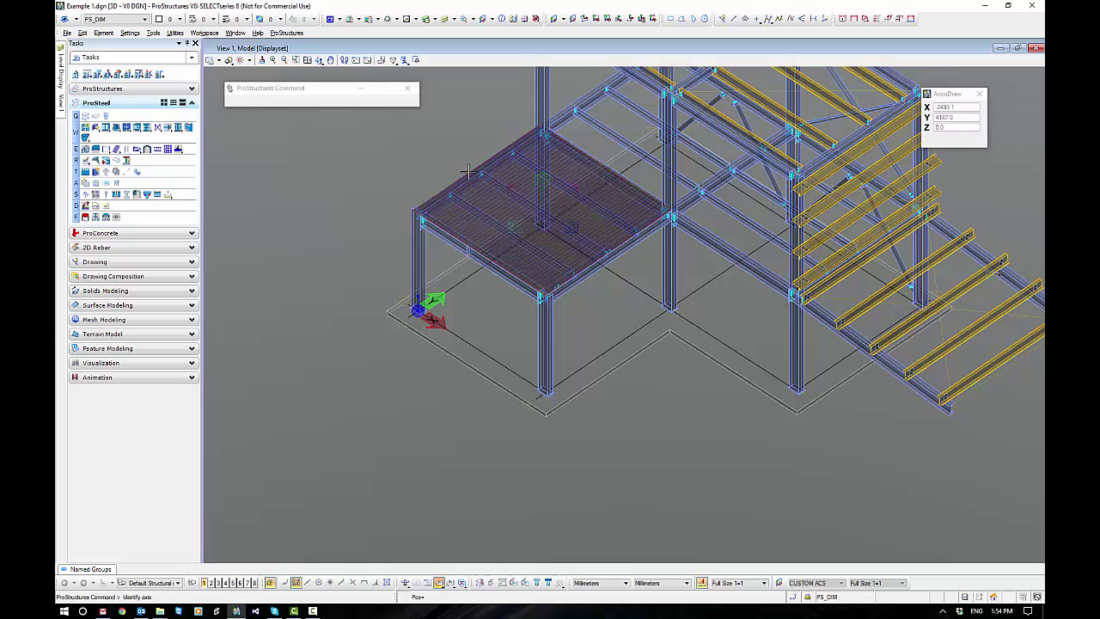
scroll(503, 207, "up", 5)
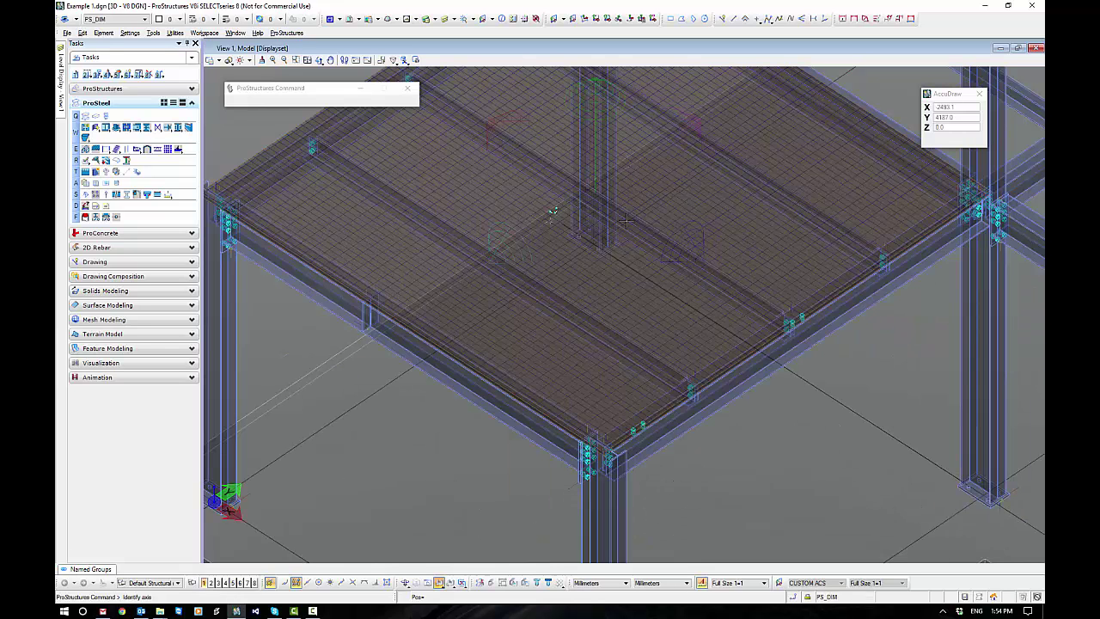
- Align the view and coordinate system to the grating plate so that it is seen in plan from above
left_click(439, 584)
left_click(441, 585)
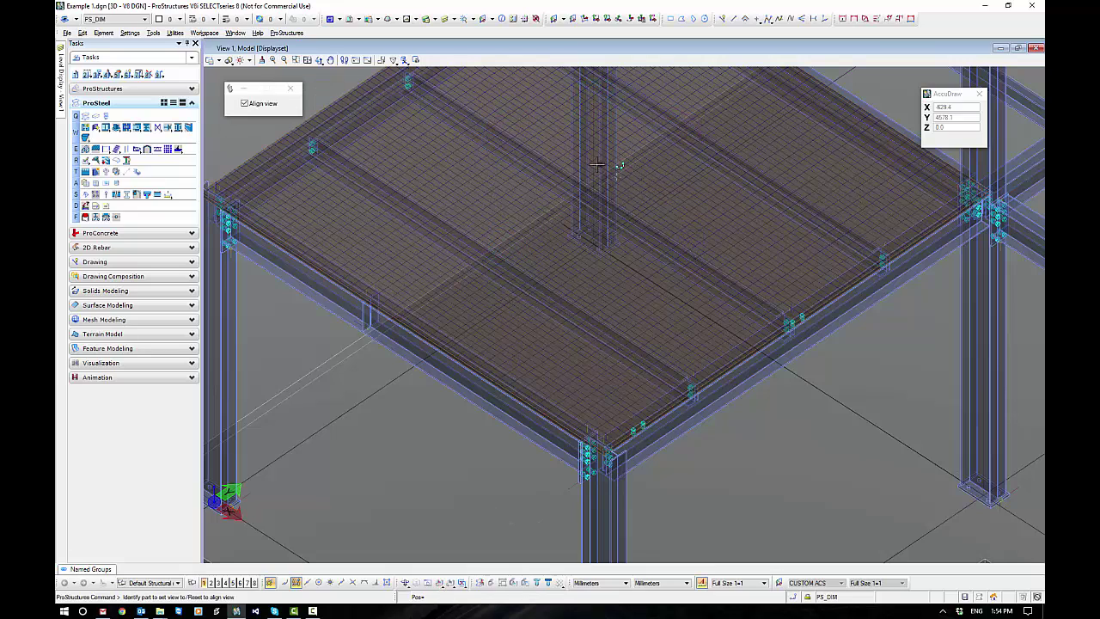
middle_click_drag(513, 180, 599, 267)
scroll(489, 208, "up", 5)
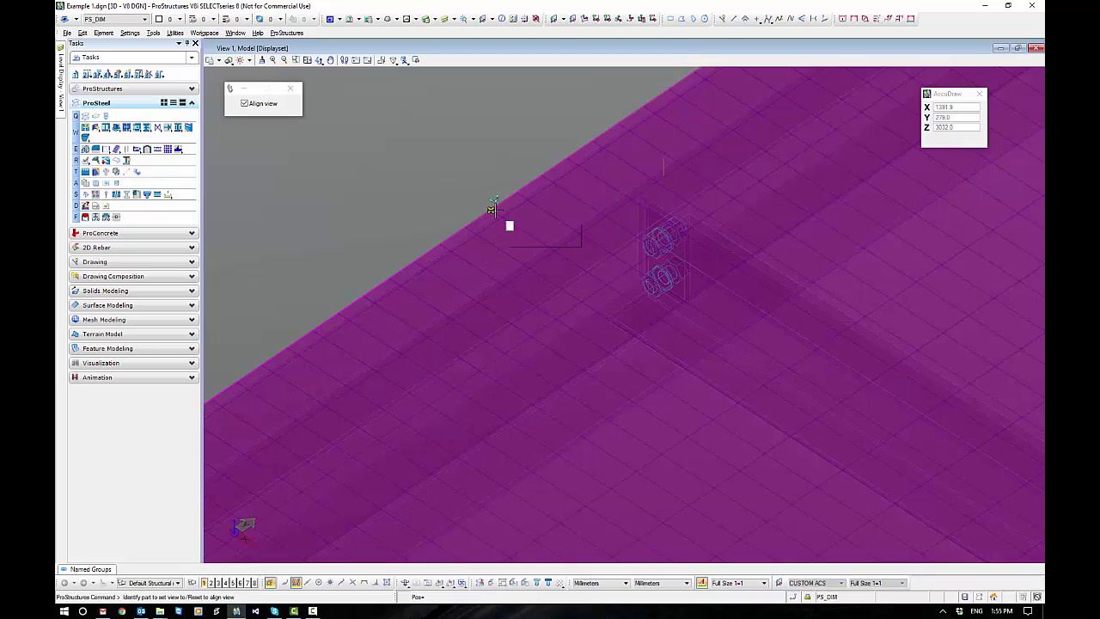
left_click(489, 213)
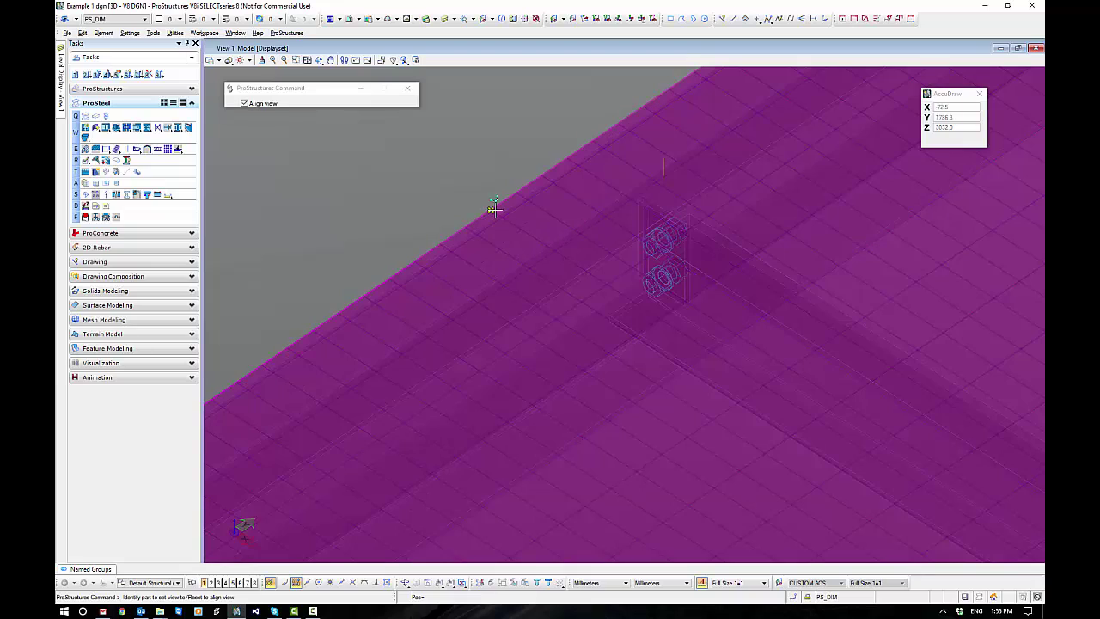
scroll(489, 212, "down", 5)
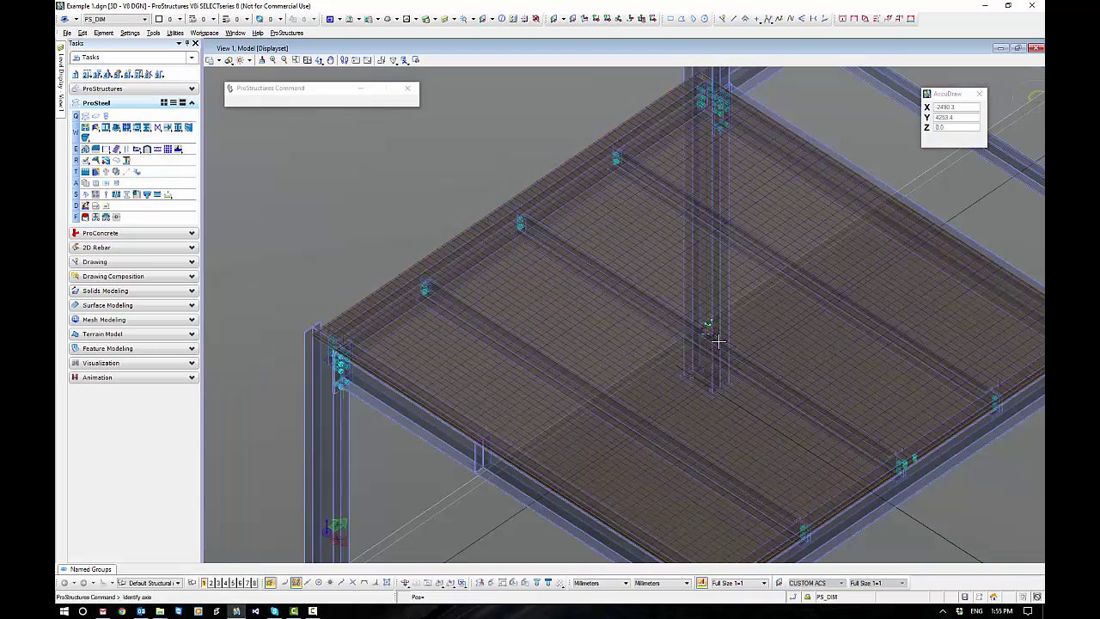
scroll(708, 329, "up", 6)
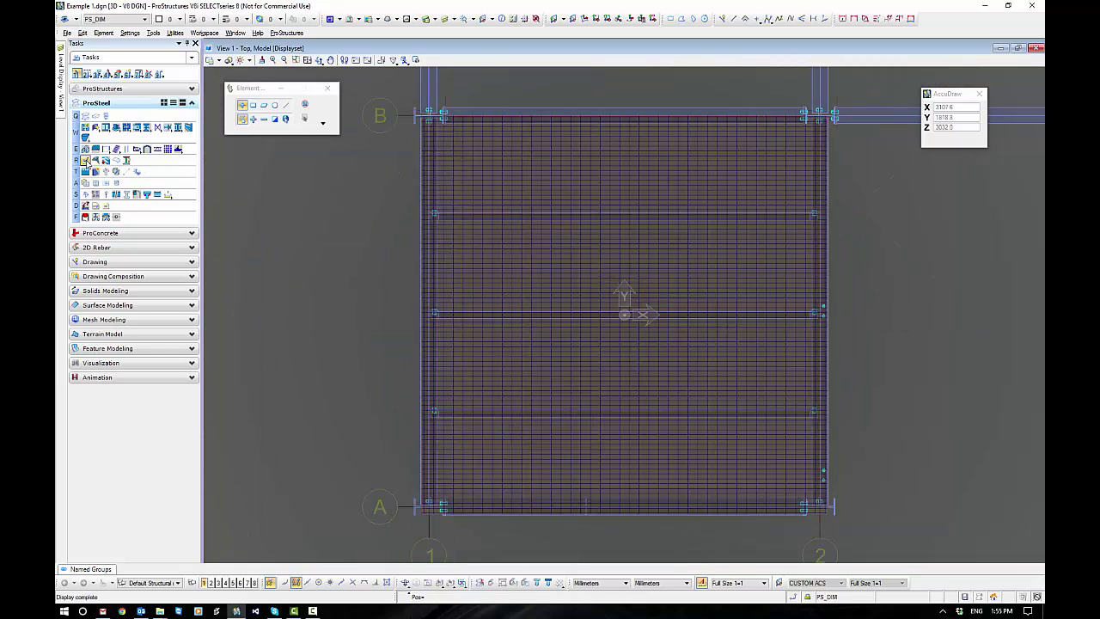
- Divide the grating plate along the middle of the secondary beam nearest grid line A, using two points and a 5 mm distance
left_click(85, 161)
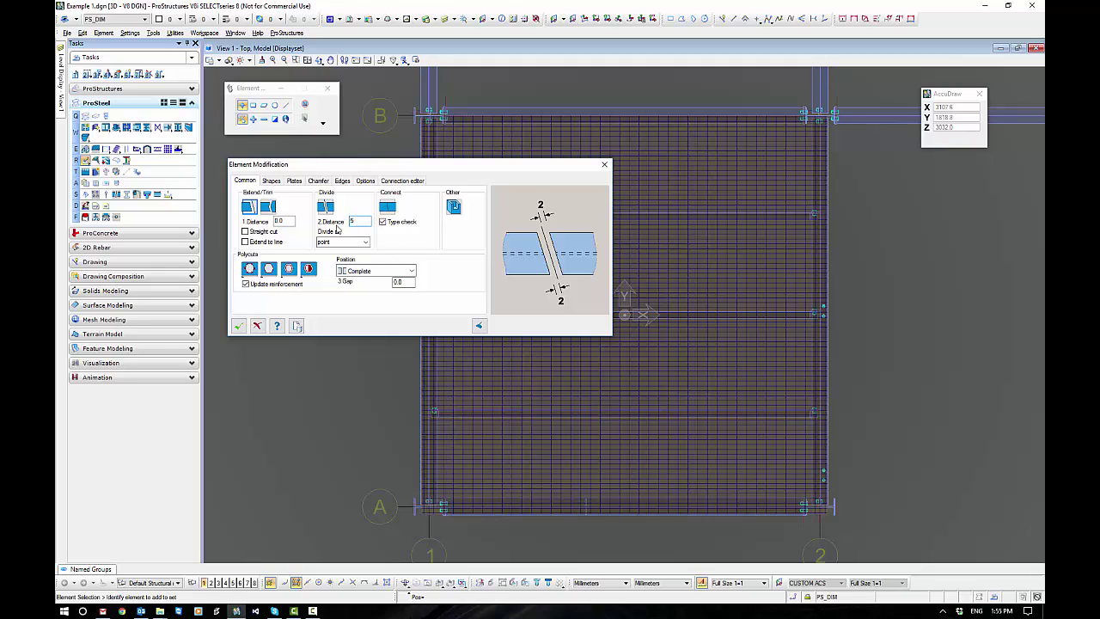
left_click(325, 206)
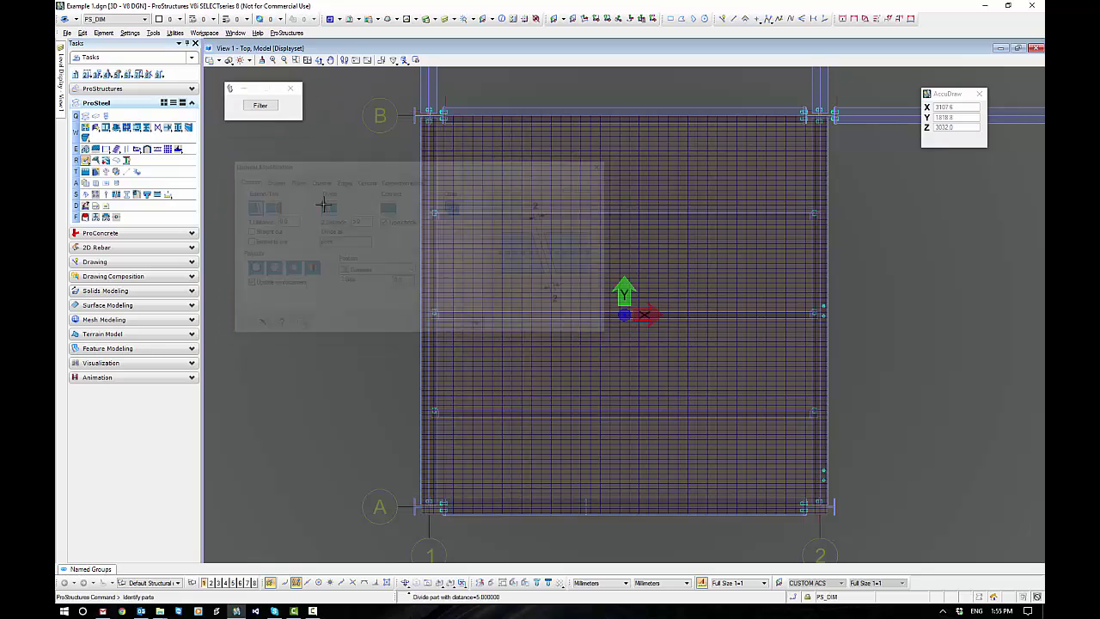
scroll(421, 526, "up", 3)
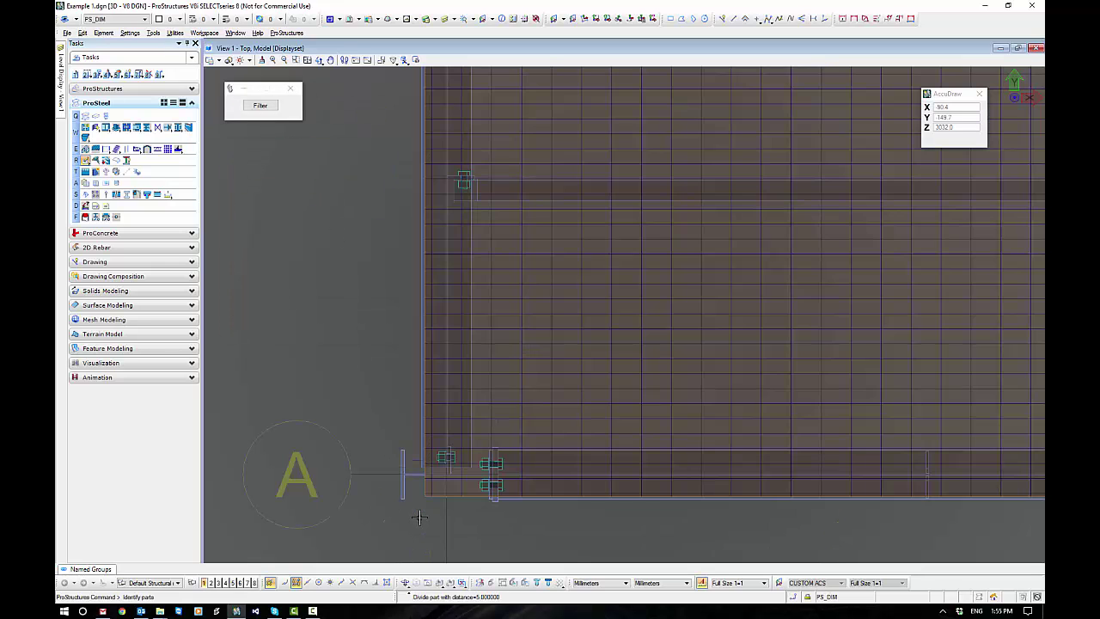
left_click(422, 496)
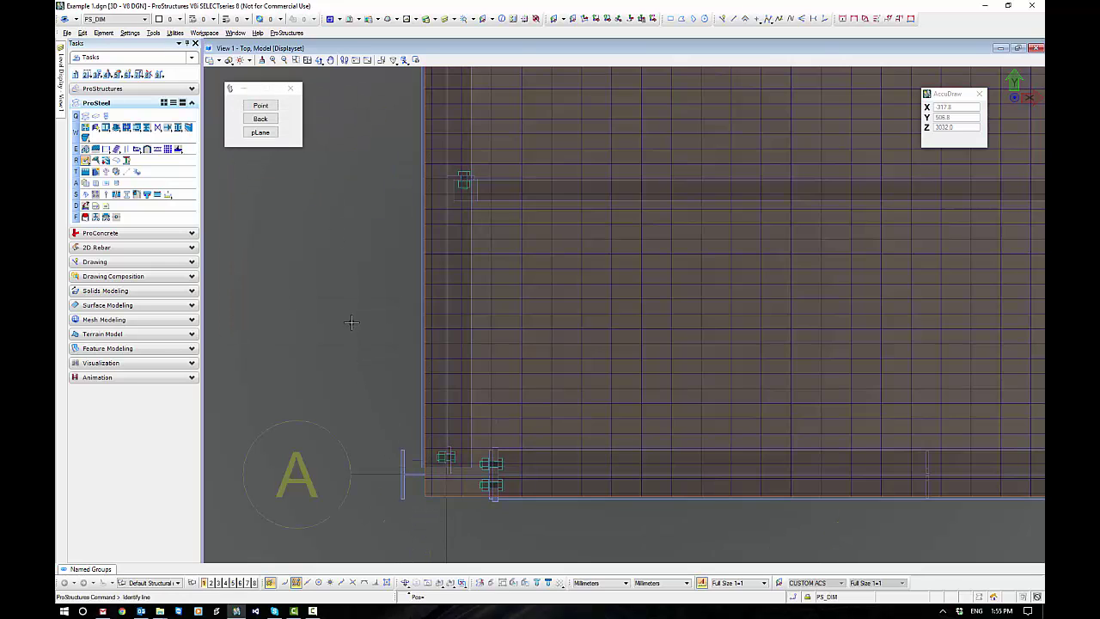
left_click(261, 106)
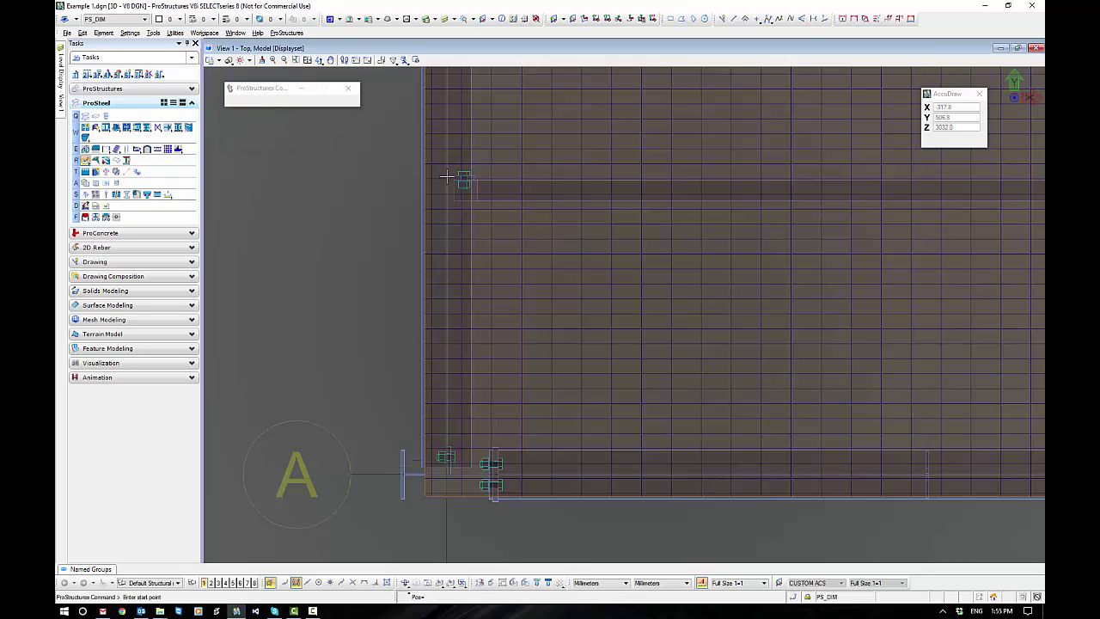
scroll(471, 188, "up", 2)
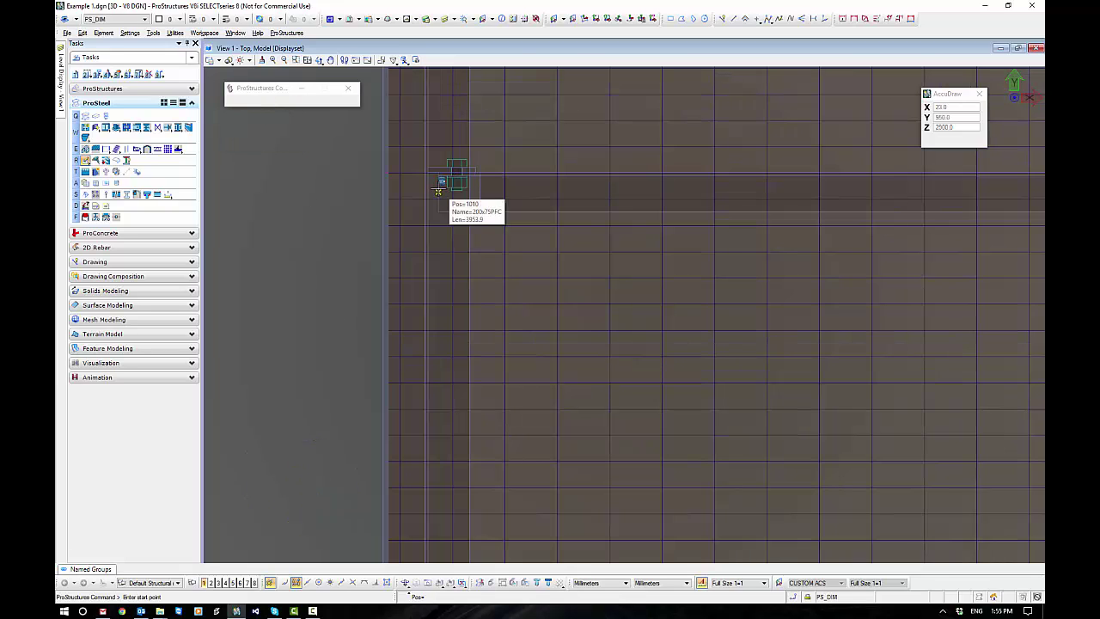
left_click(438, 190)
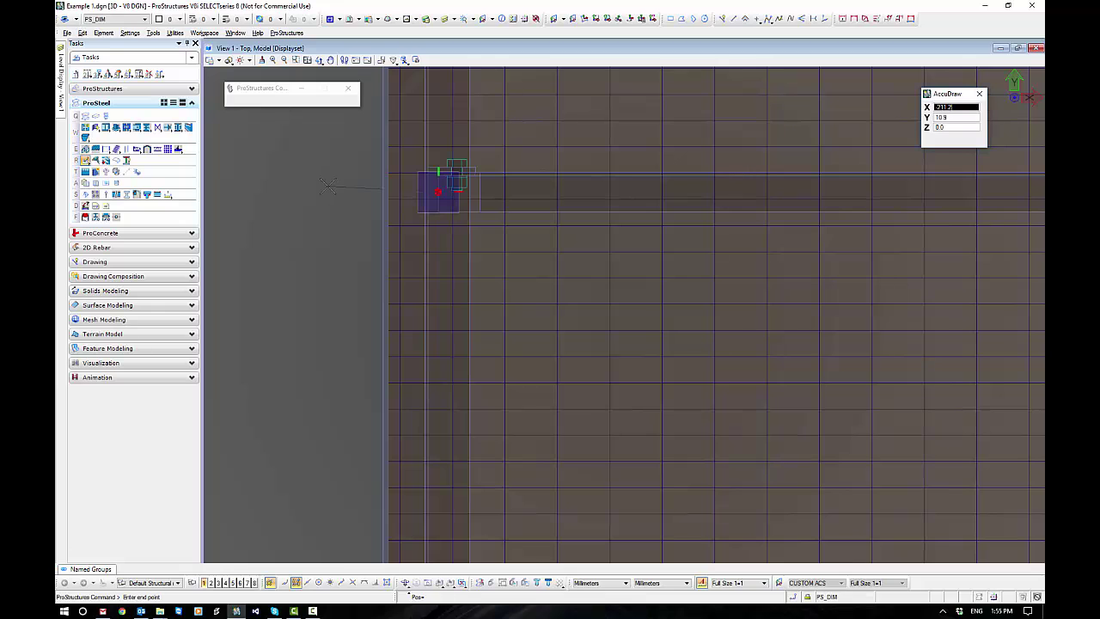
left_click(329, 192)
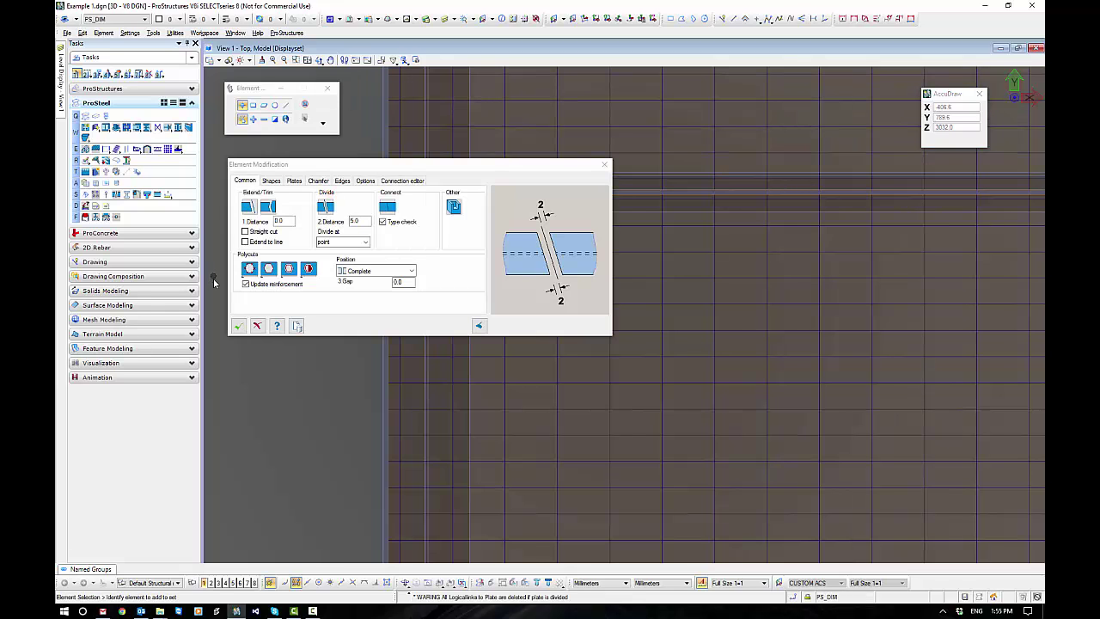
left_click(238, 326)
- Divide the remaining large grating plate along the middle of the central secondary beam, again with a 5 mm distance
scroll(332, 302, "down", 3)
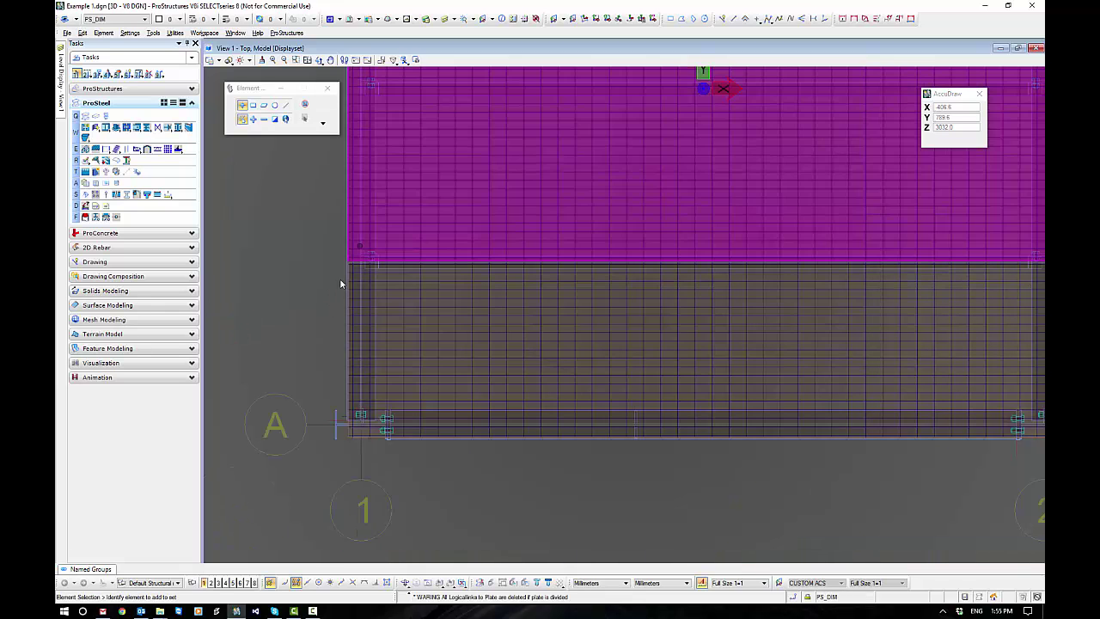
scroll(341, 274, "up", 3)
scroll(340, 273, "down", 3)
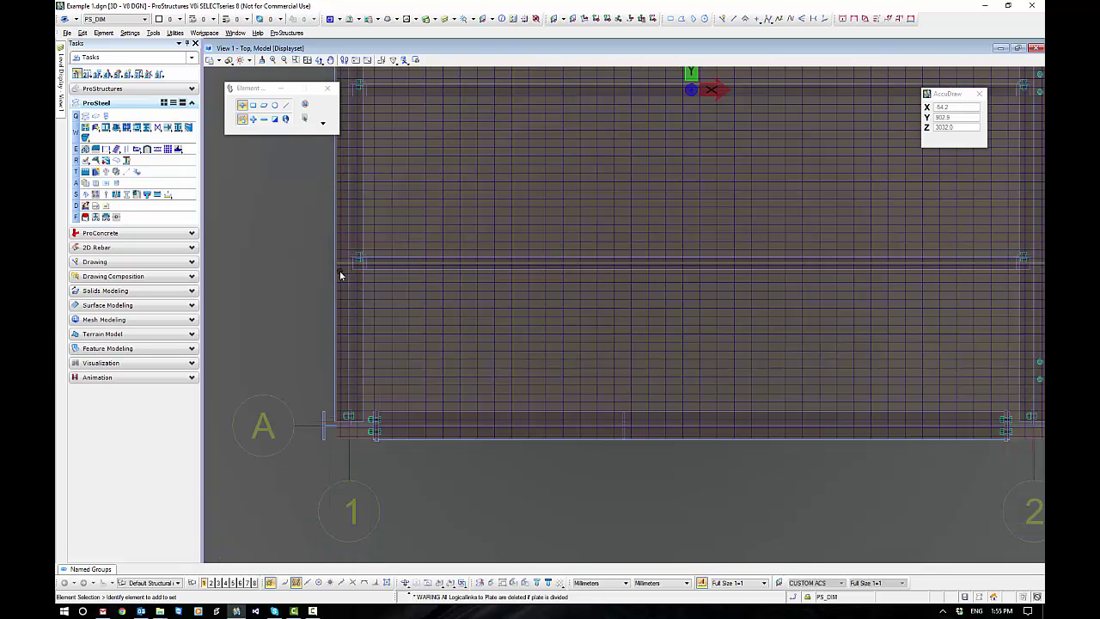
middle_click_drag(314, 258, 375, 414)
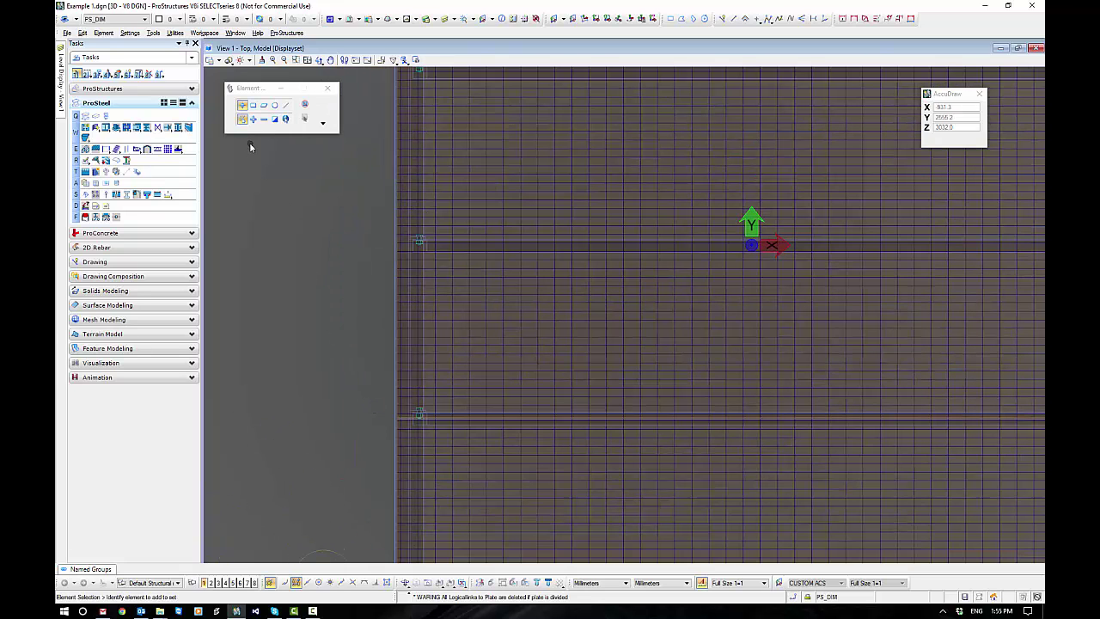
left_click(86, 161)
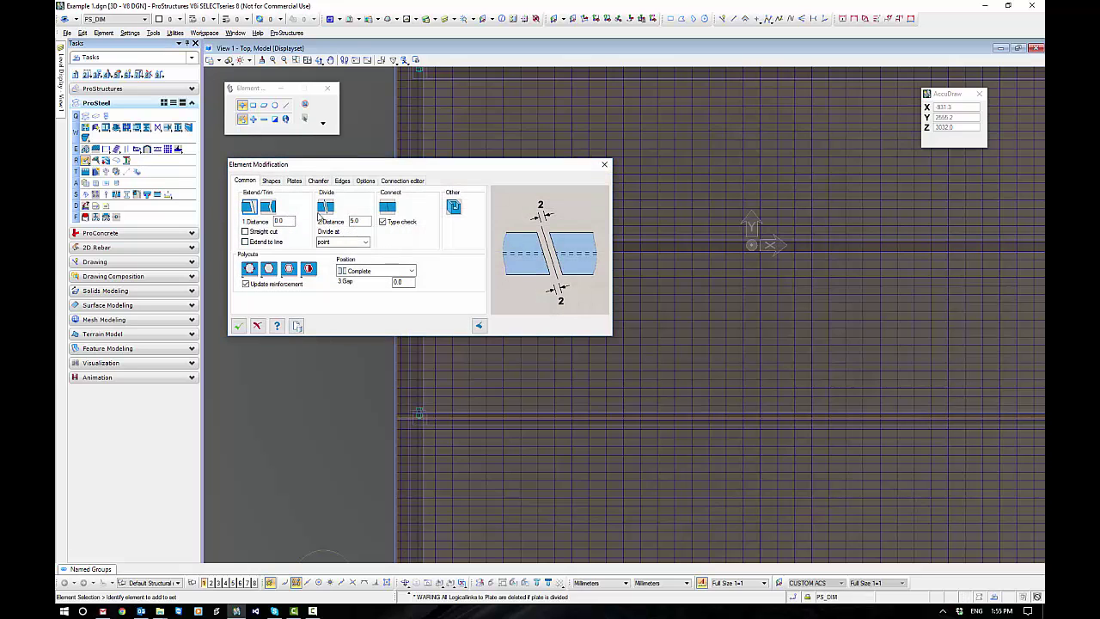
left_click(325, 207)
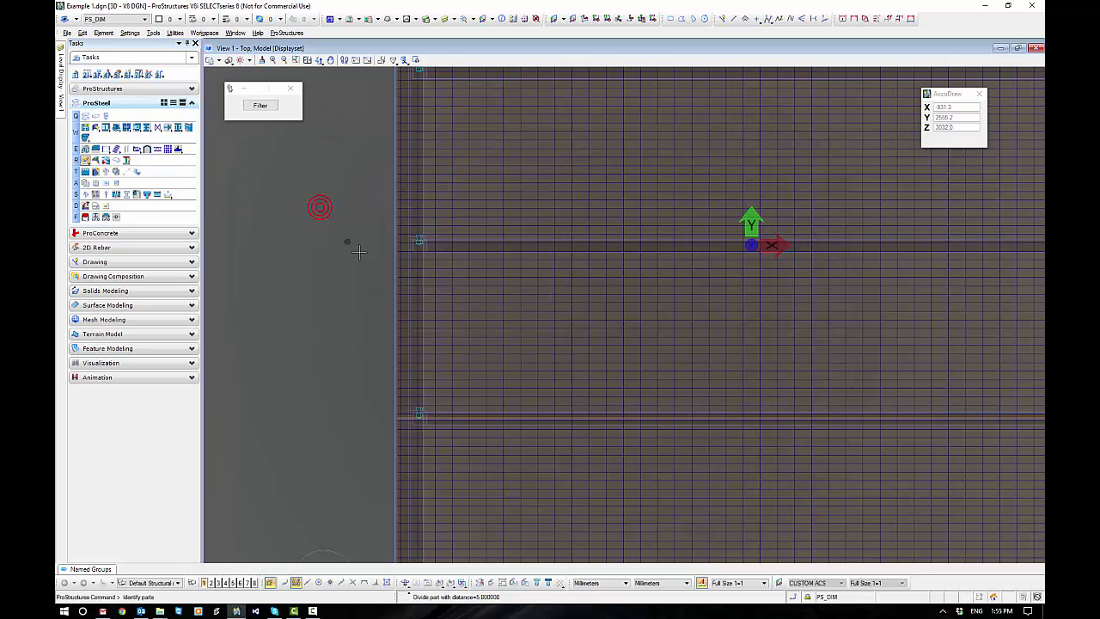
left_click(401, 263)
scroll(413, 238, "up", 3)
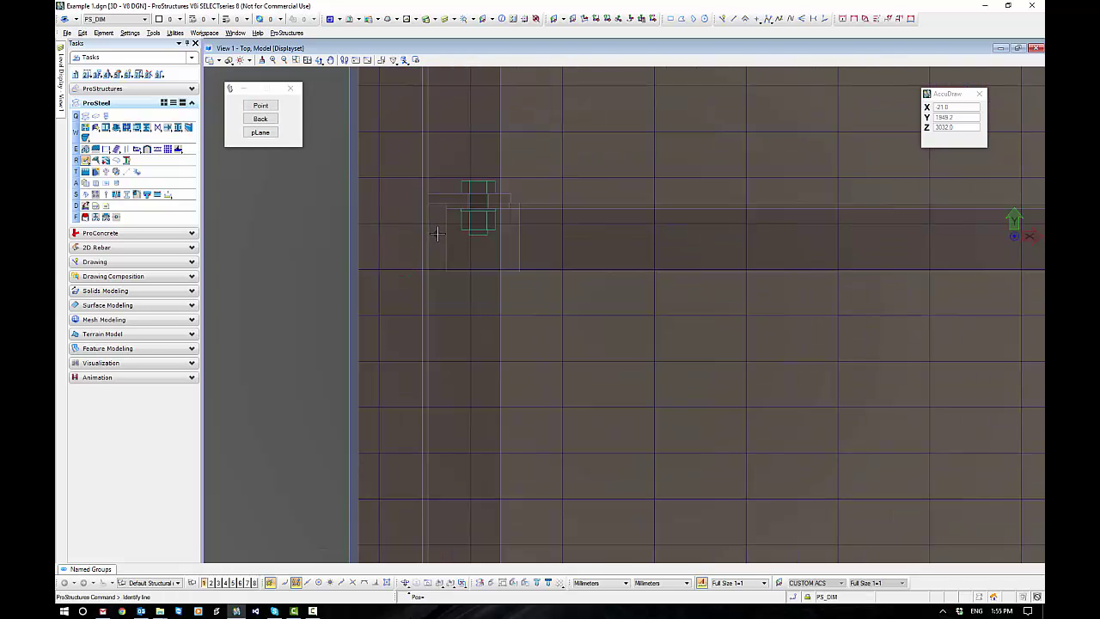
left_click(445, 237)
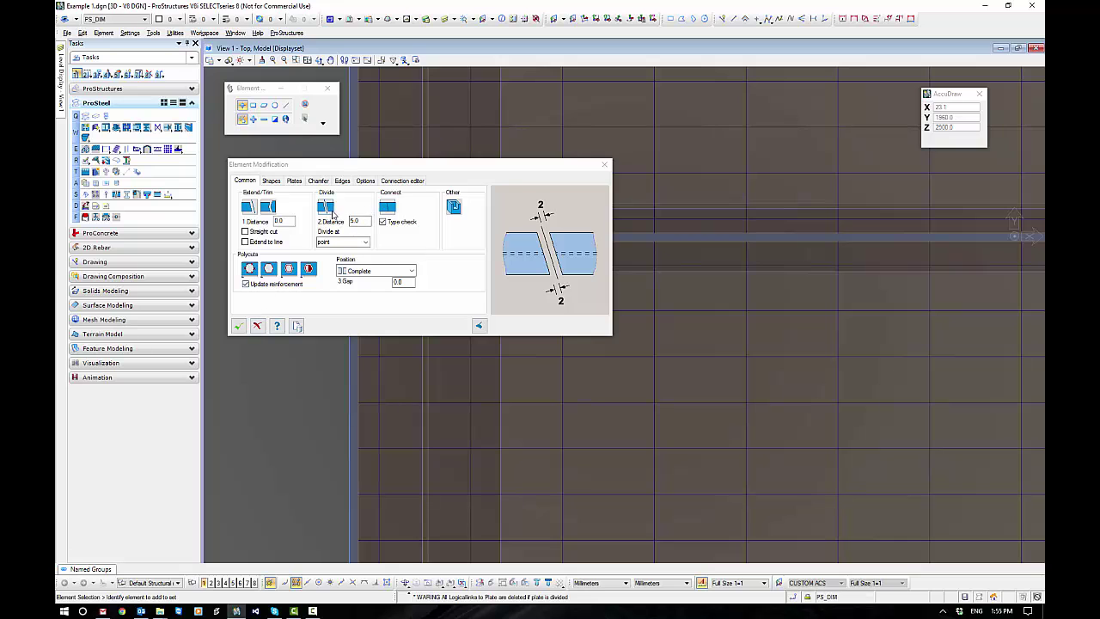
- Divide the remaining large grating plate along the middle of the secondary beam nearest grid line B, using two points and a 5 mm distance
left_click(331, 212)
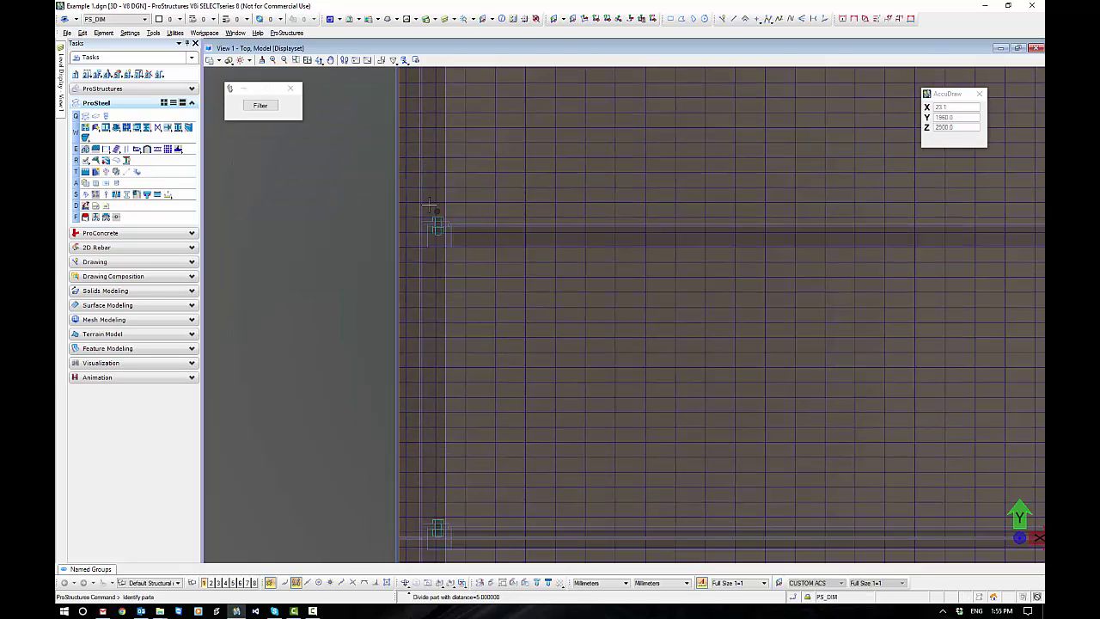
left_click(408, 227)
scroll(432, 269, "up", 2)
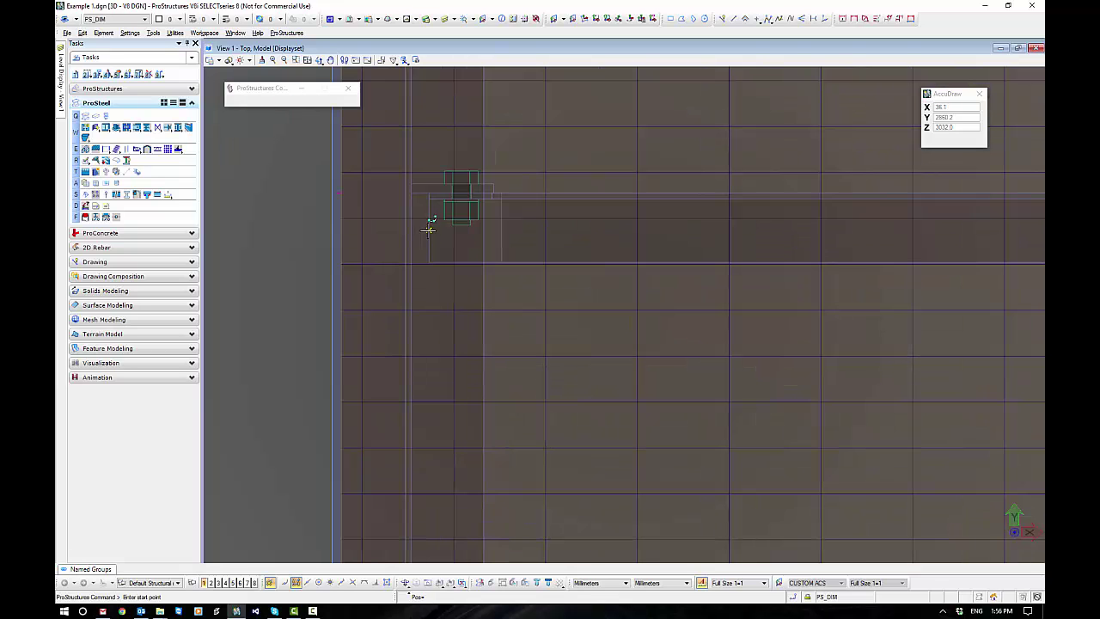
left_click(429, 228)
left_click(312, 226)
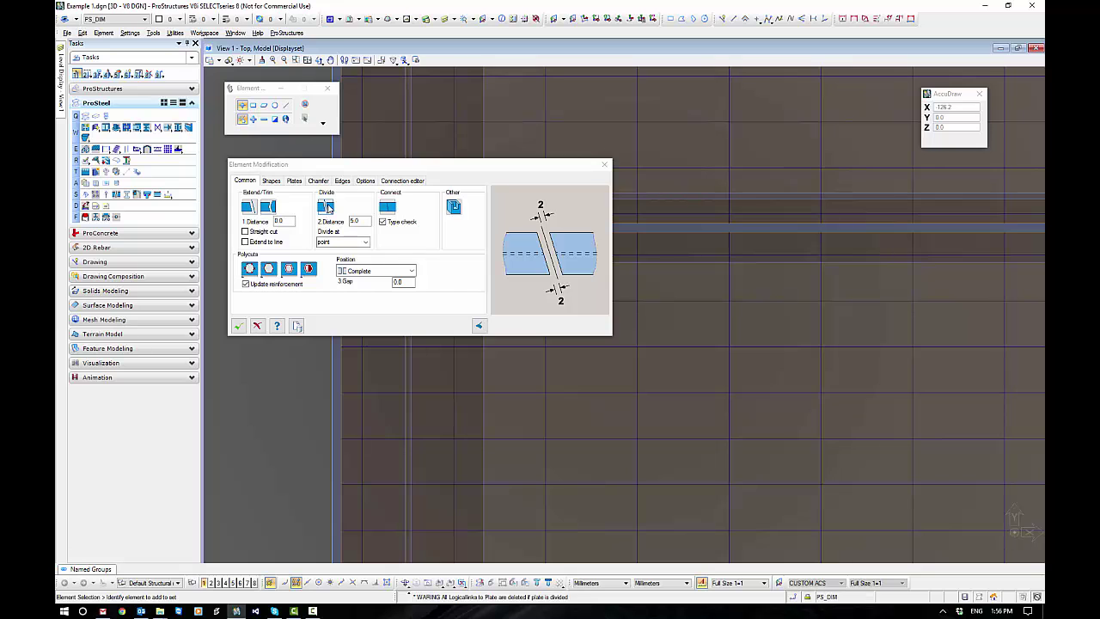
left_click(327, 208)
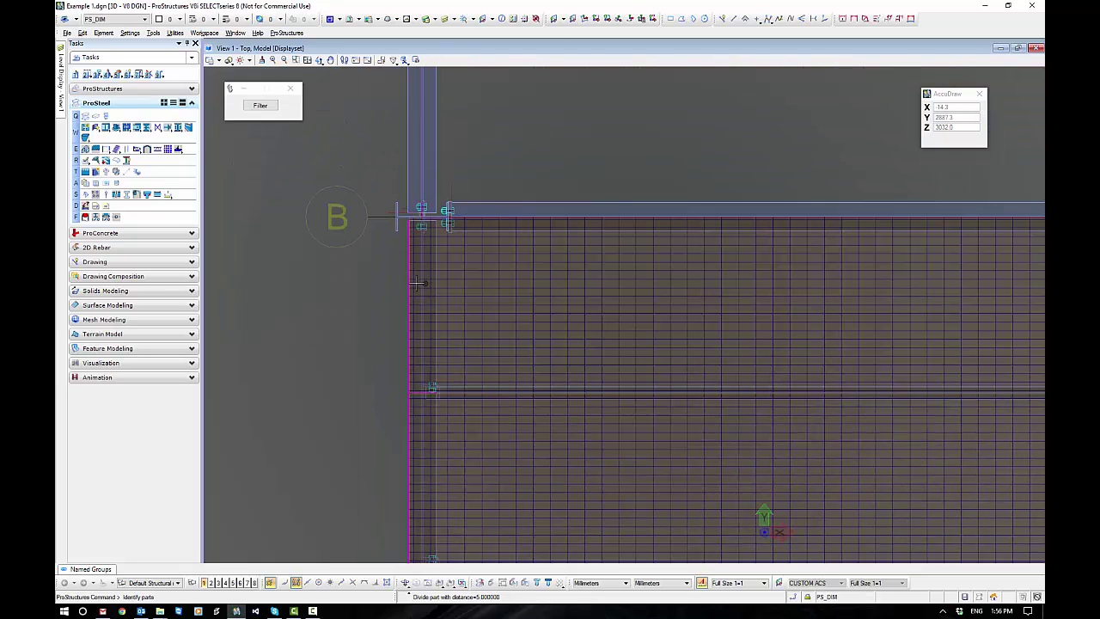
right_click(334, 315)
left_click(237, 328)
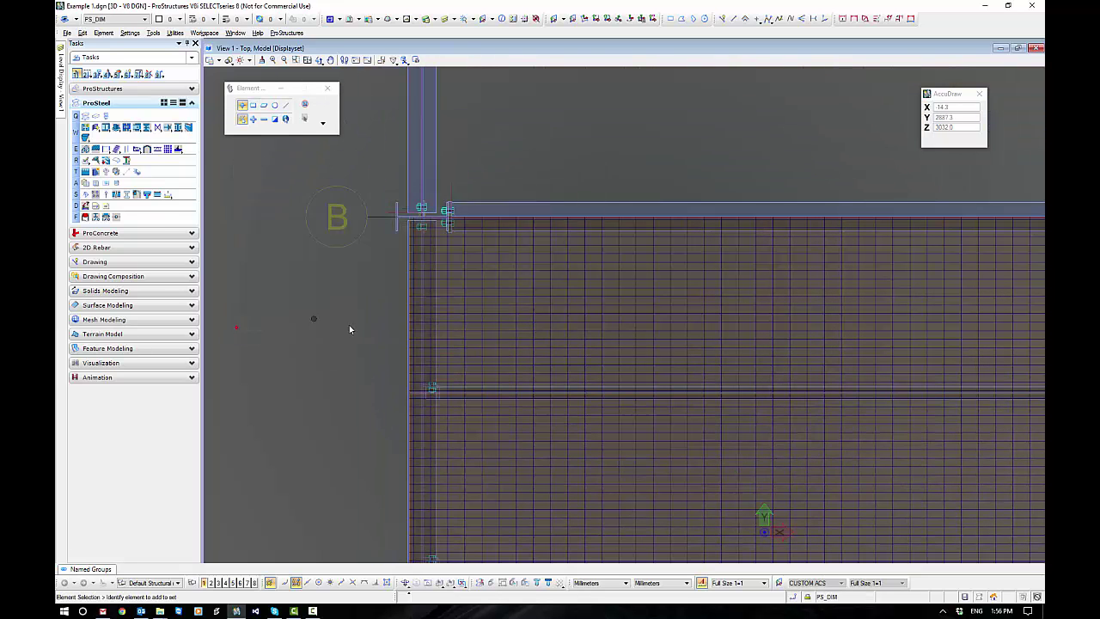
- Copy the grating panel next to grid line B once, 1030 mm along Y into the adjoining bay, using the panel corners at grid line 2
scroll(391, 349, "down", 3)
middle_click_drag(712, 489, 678, 423)
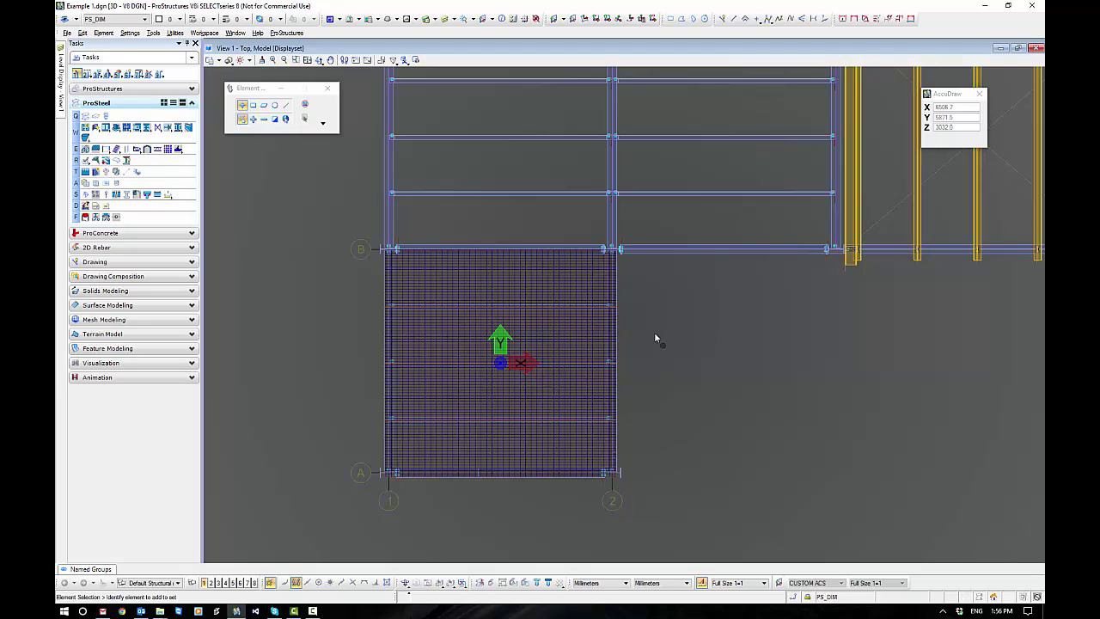
scroll(642, 316, "up", 5)
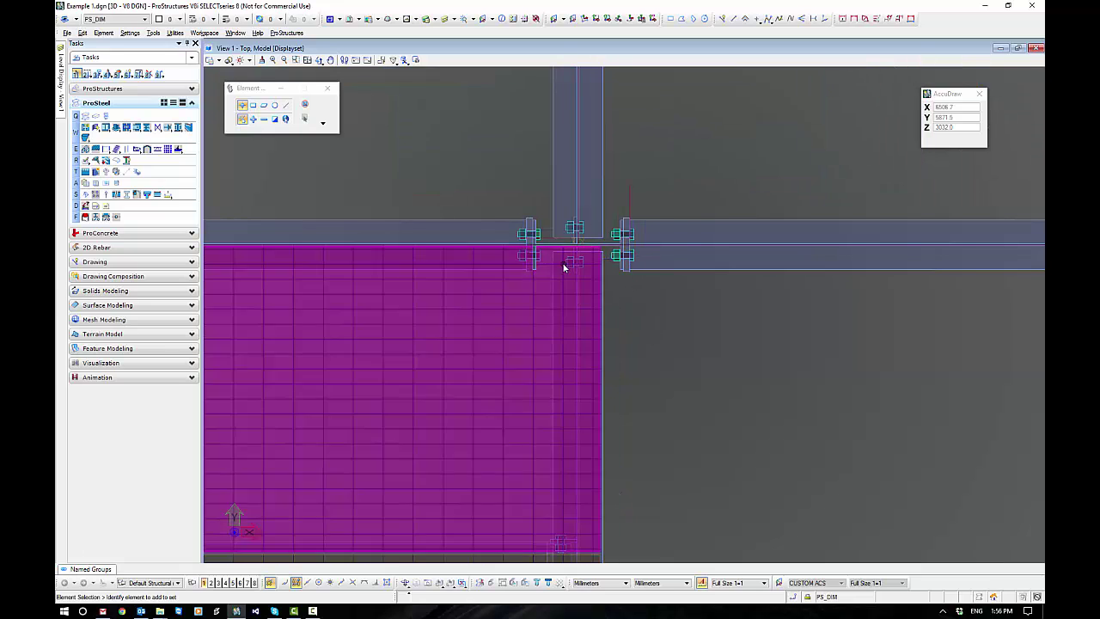
scroll(564, 268, "up", 2)
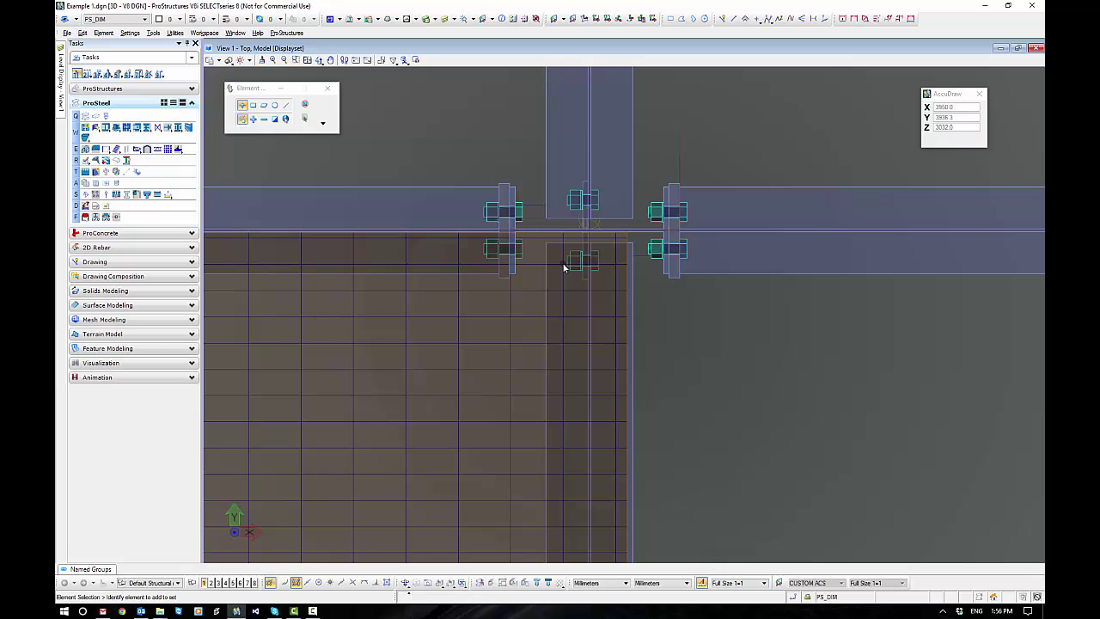
scroll(564, 268, "down", 2)
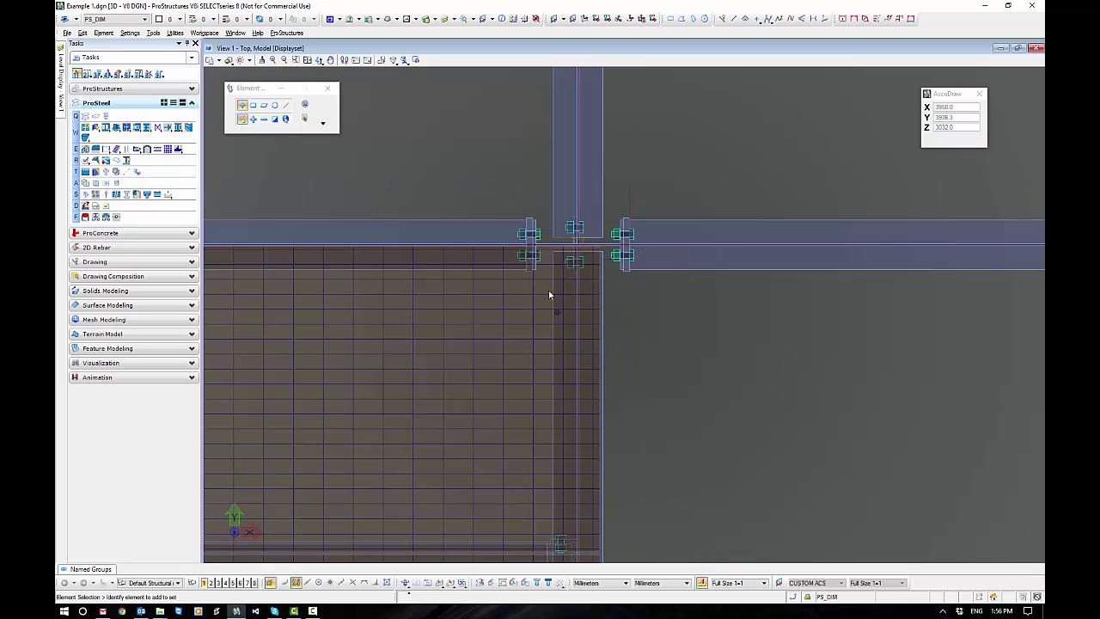
scroll(546, 284, "down", 1)
left_click(499, 311)
right_click(693, 385)
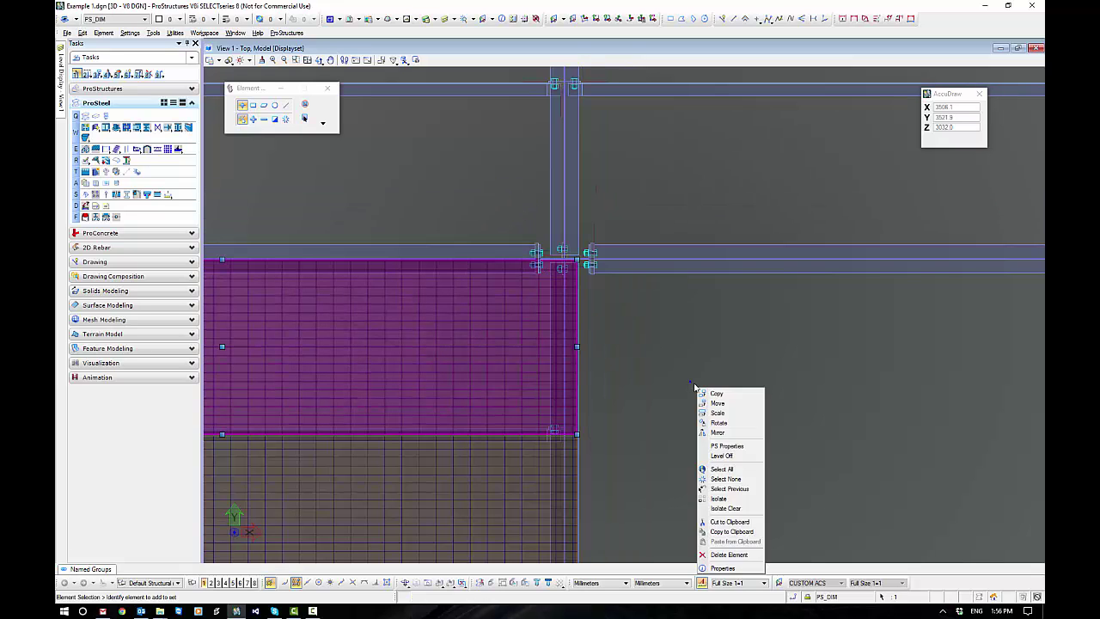
left_click(717, 393)
scroll(571, 442, "up", 3)
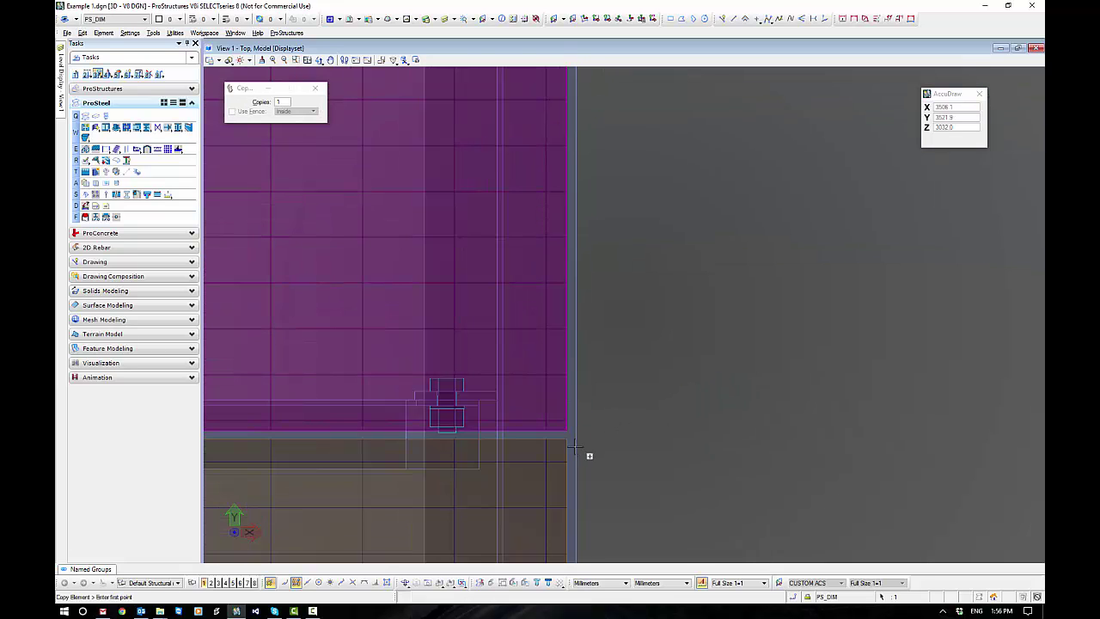
left_click(568, 441)
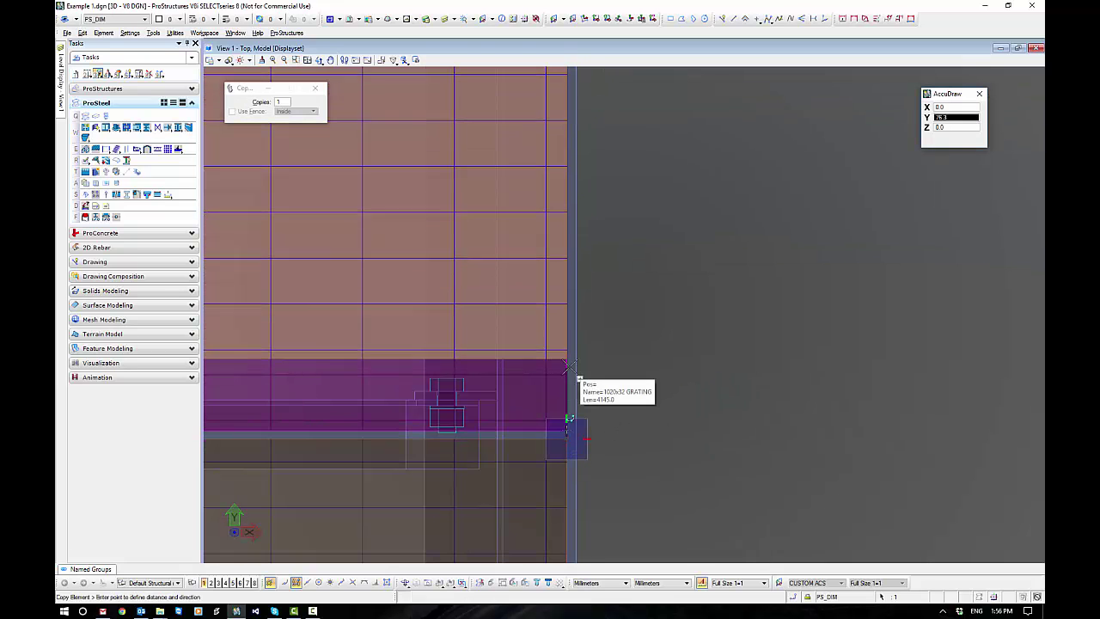
scroll(570, 365, "down", 4)
middle_click_drag(574, 189, 592, 424)
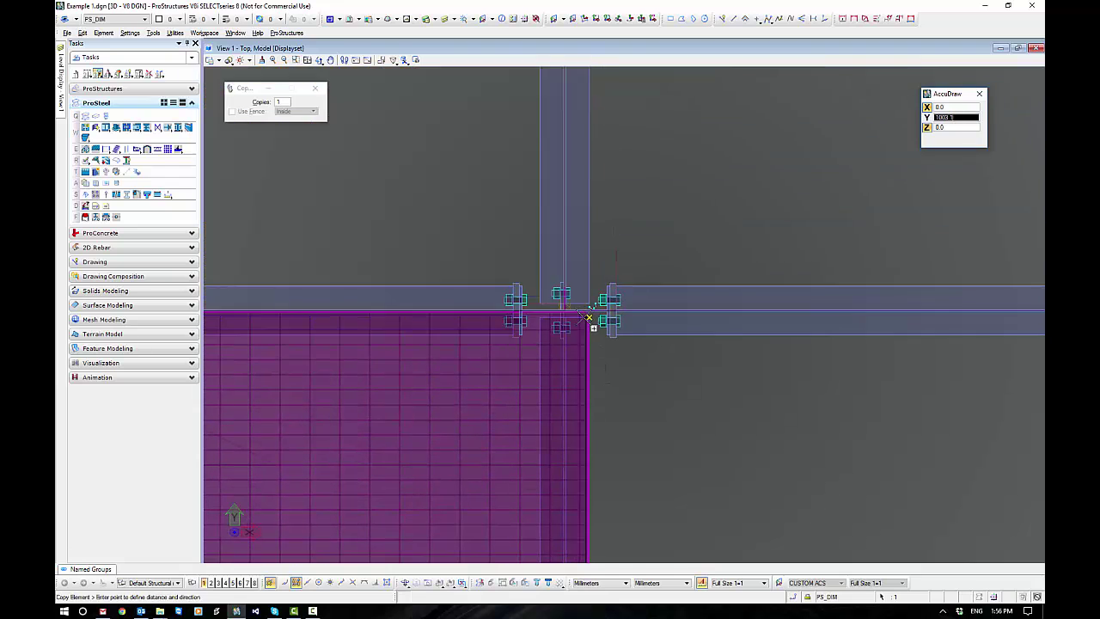
scroll(588, 318, "up", 3)
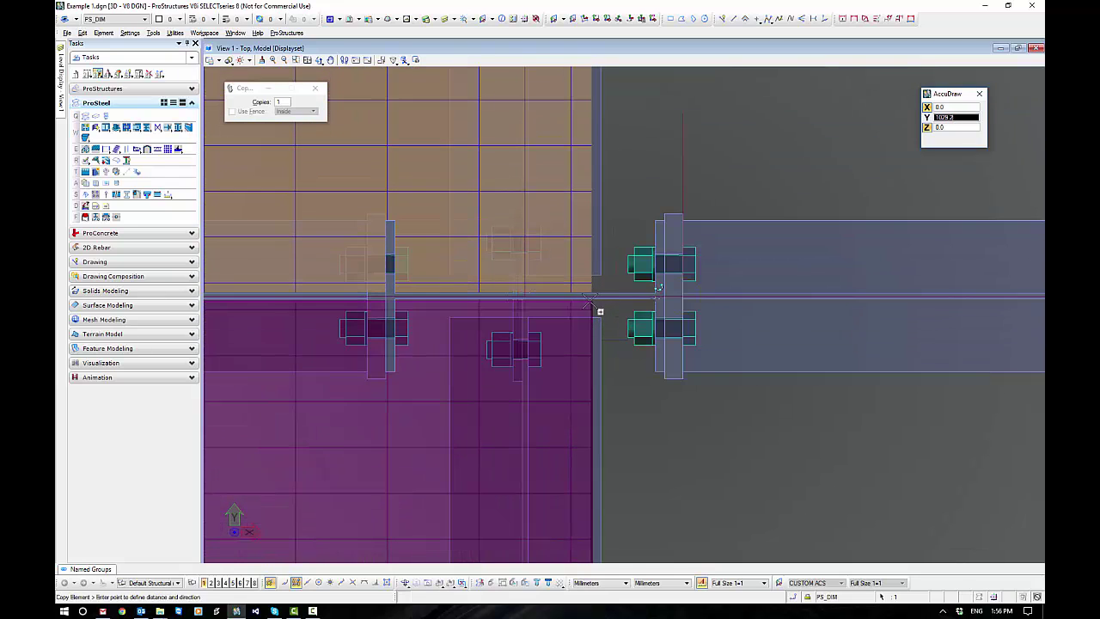
left_click(590, 311)
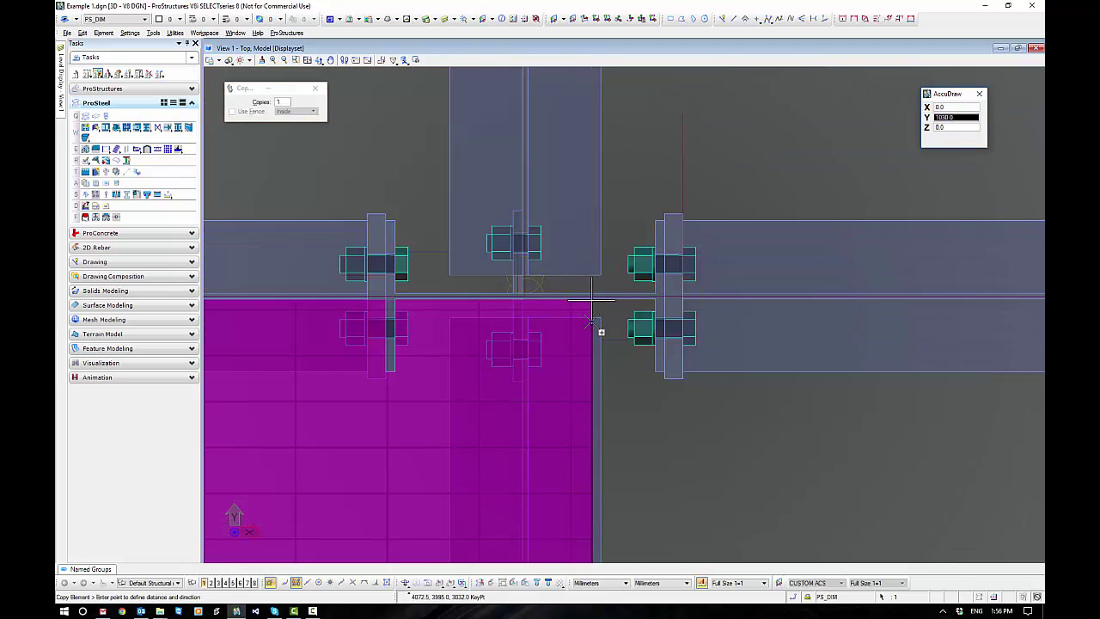
left_click(592, 322)
right_click(660, 407)
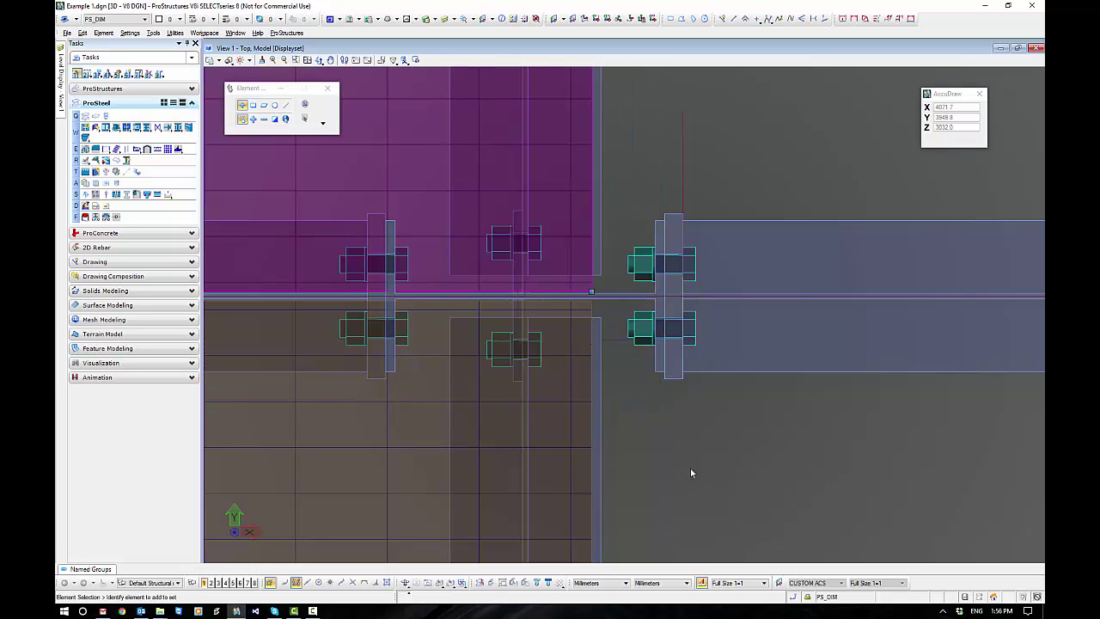
- Cut the lower-bay grating panel around the column at grid lines 2 and B with a polycut through the column's corner points and a 20 mm gap
scroll(662, 415, "down", 2)
middle_click_drag(676, 451, 713, 365)
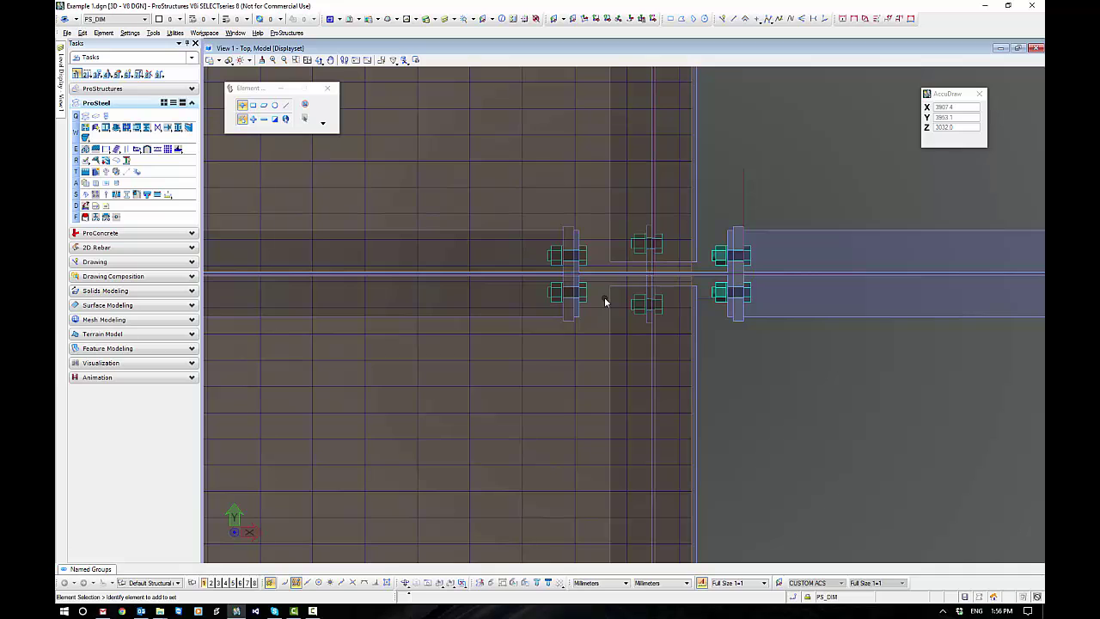
scroll(750, 375, "up", 2)
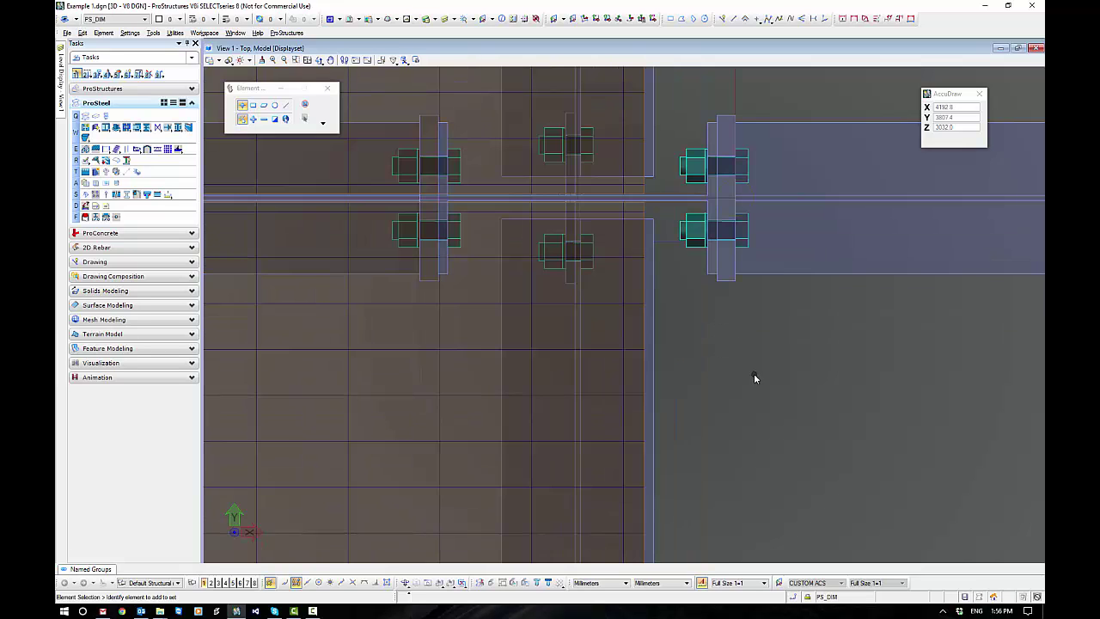
middle_click_drag(744, 371, 762, 434)
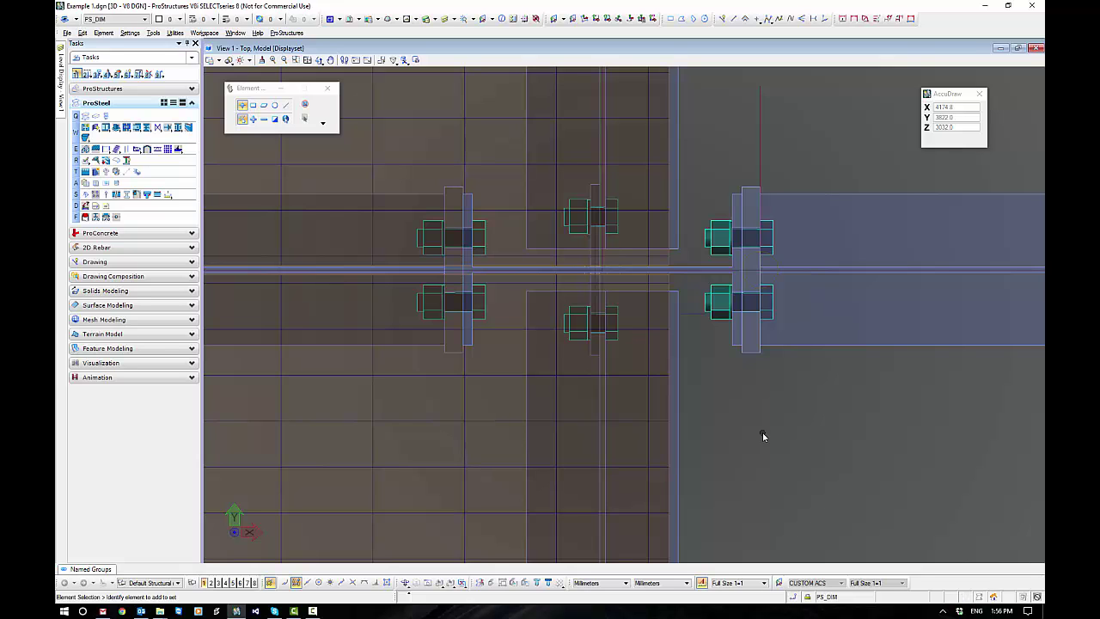
left_click(85, 161)
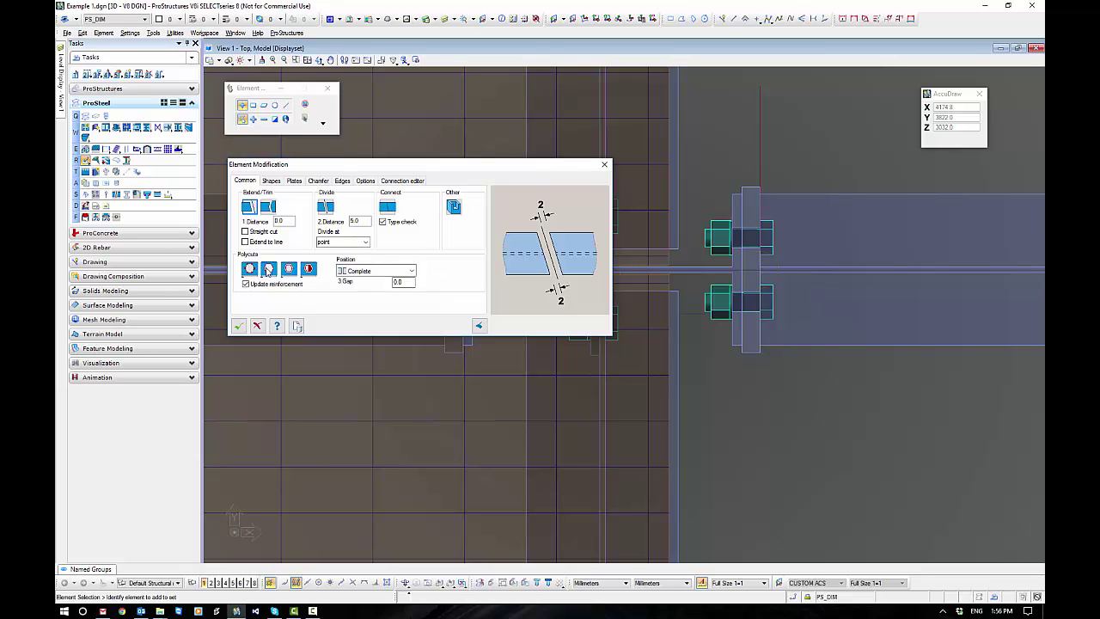
left_click(239, 326)
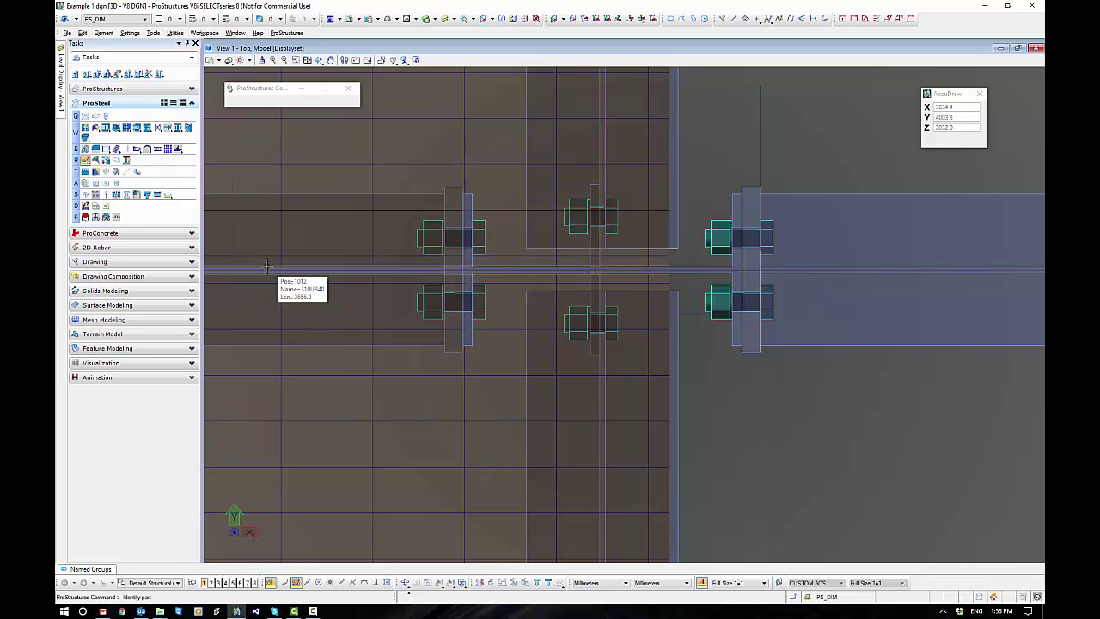
left_click(266, 267)
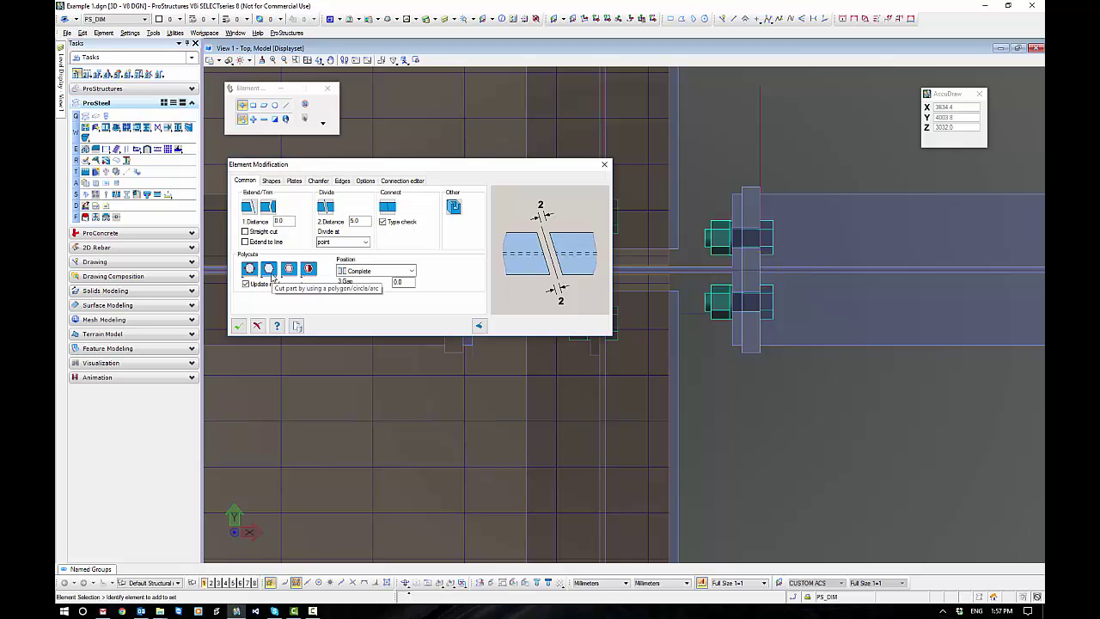
left_click(407, 283)
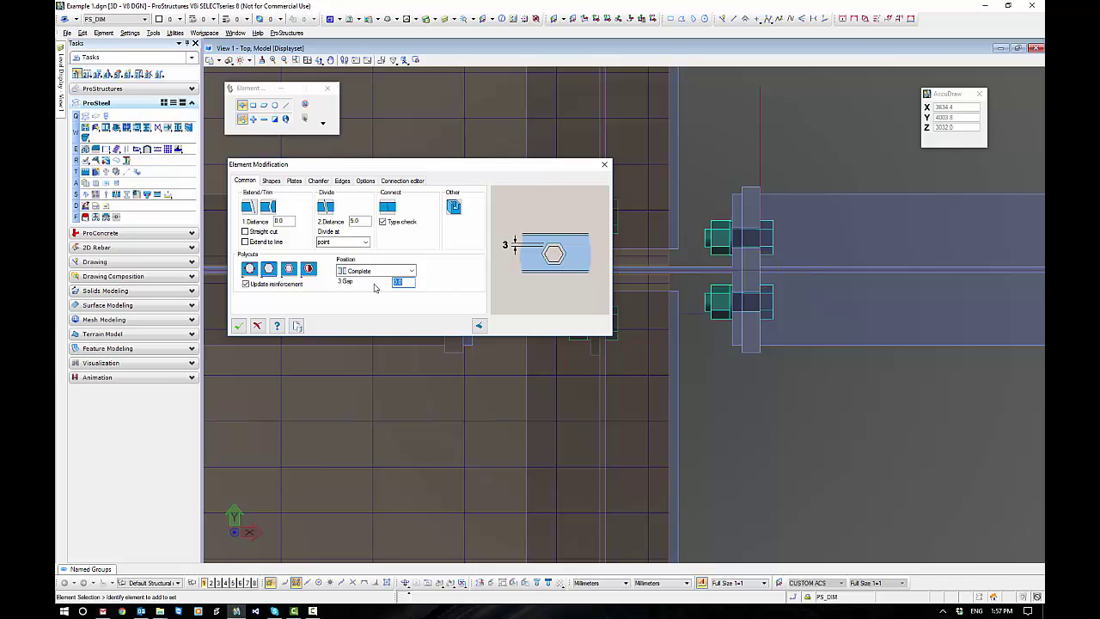
type("20")
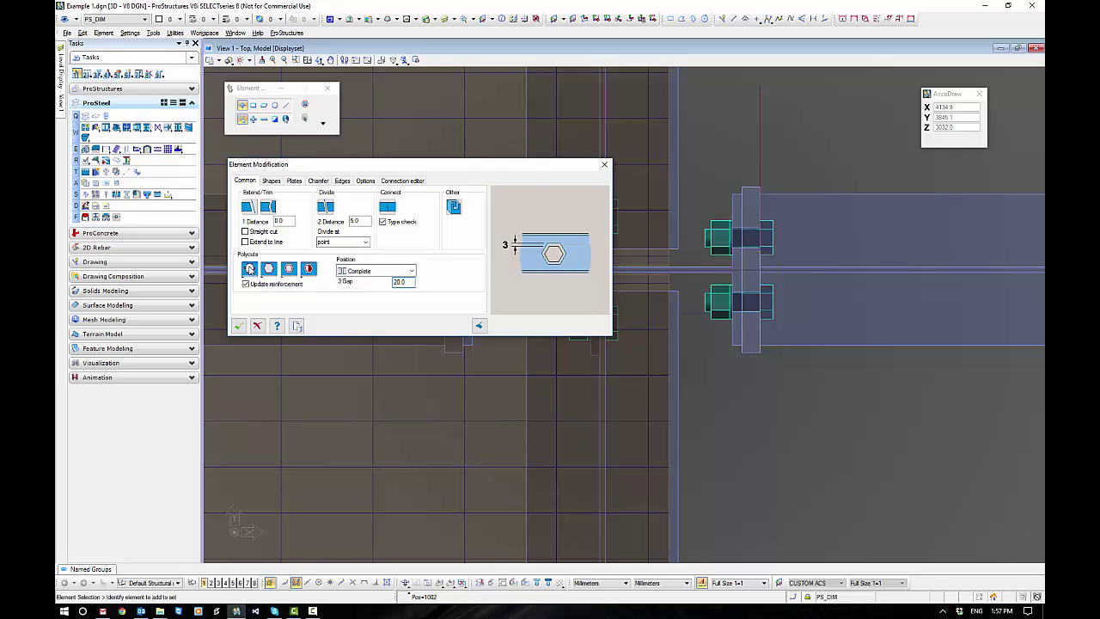
left_click(249, 268)
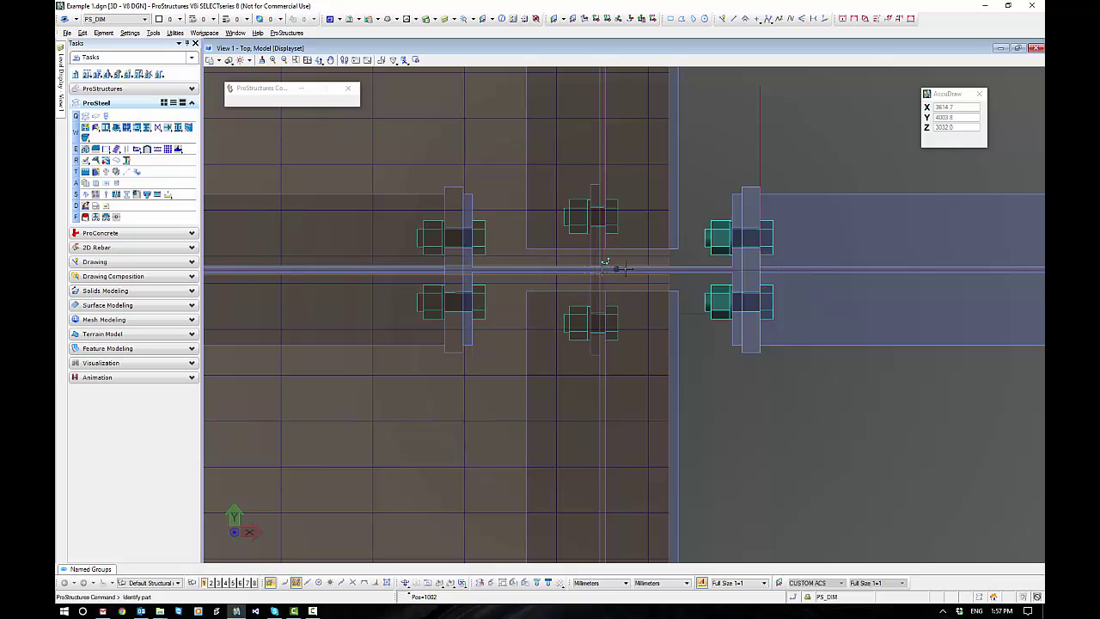
left_click(667, 278)
left_click(464, 191)
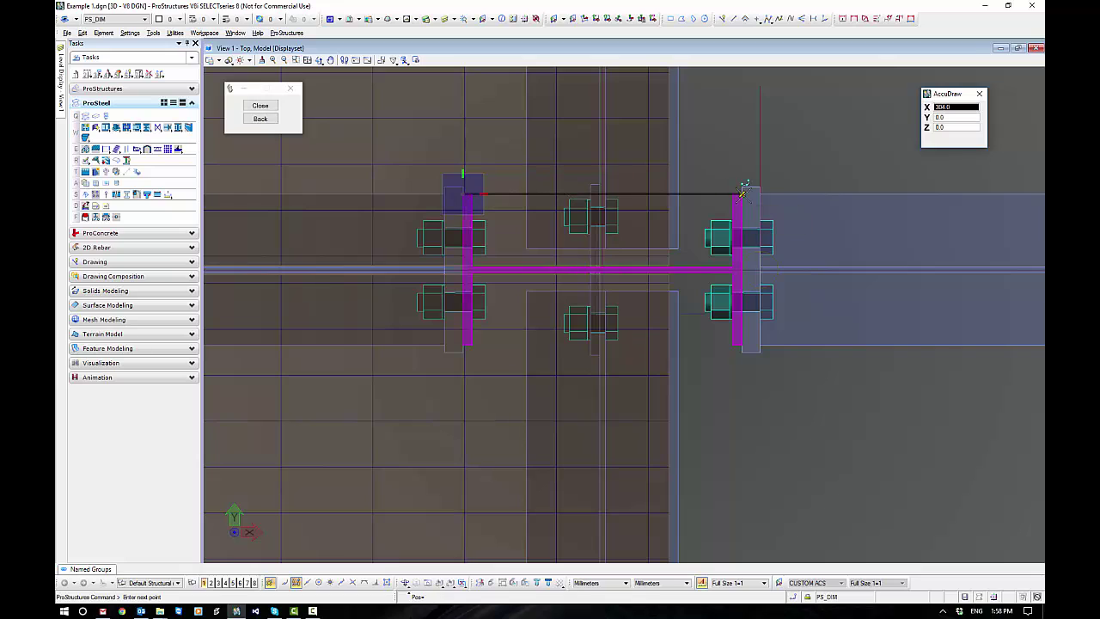
left_click(742, 191)
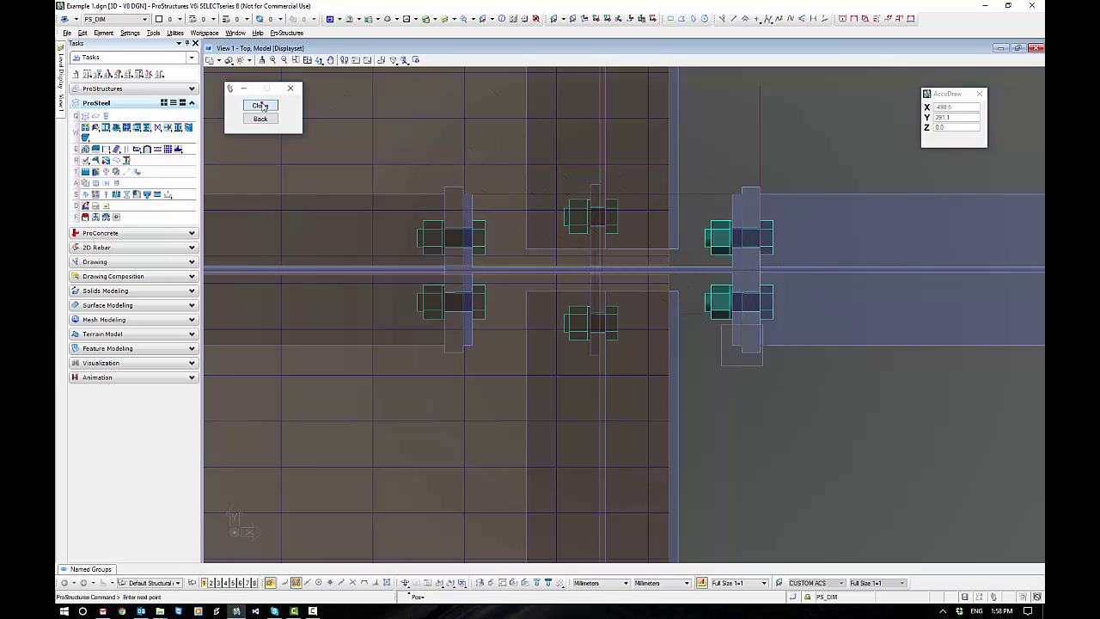
left_click(263, 103)
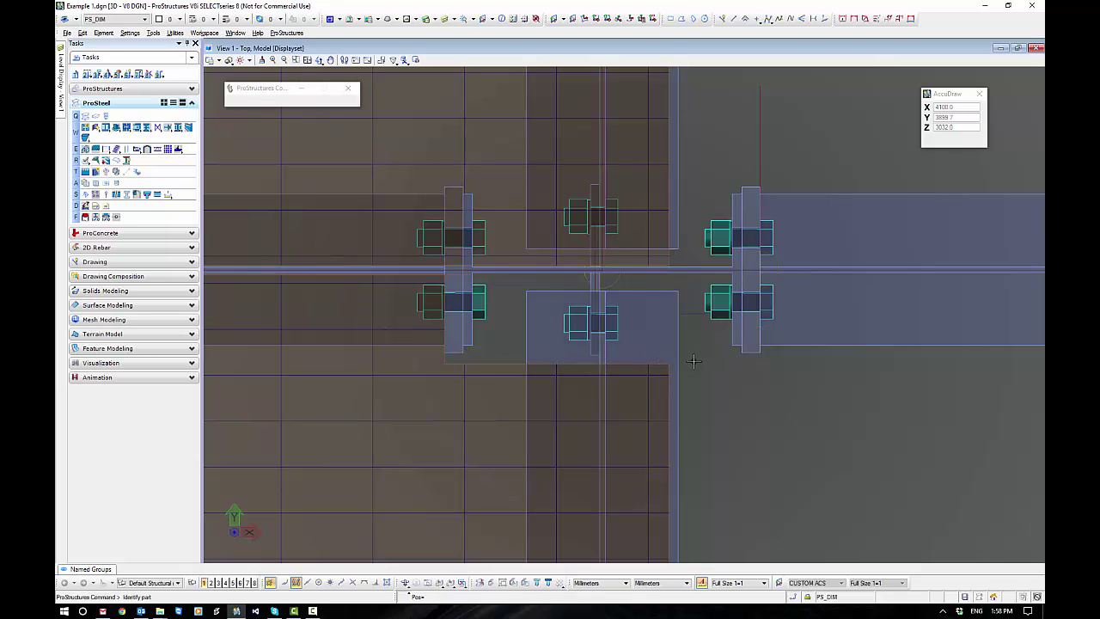
- Cut the copied grating panel in the adjoining bay around the same column, outlining the column's four corners with the 20 mm gap
left_click(669, 260)
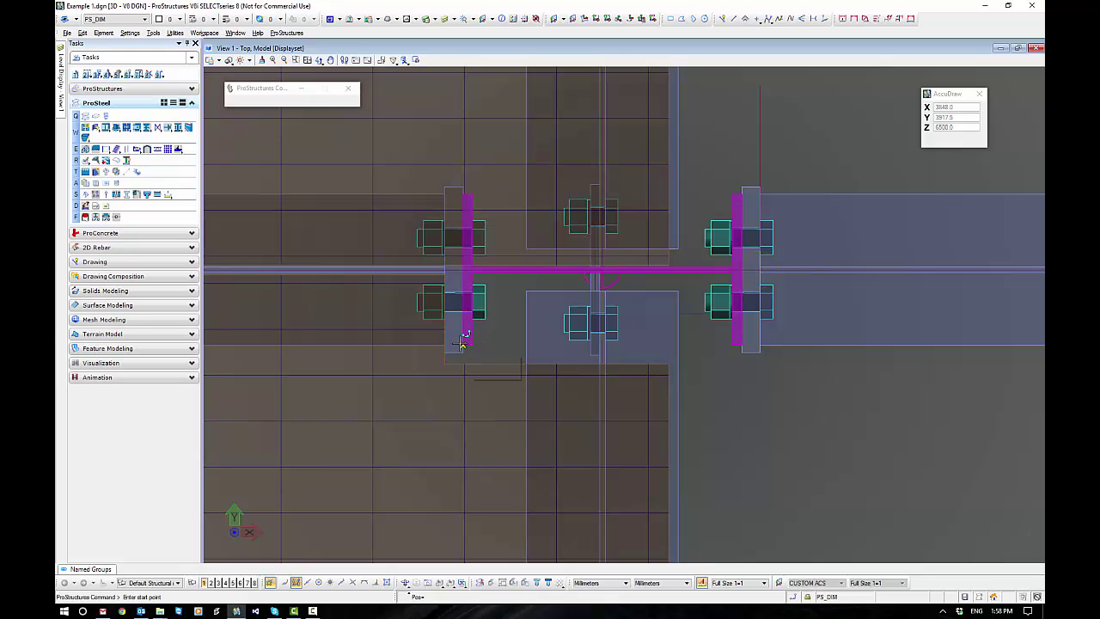
left_click(471, 341)
left_click(464, 189)
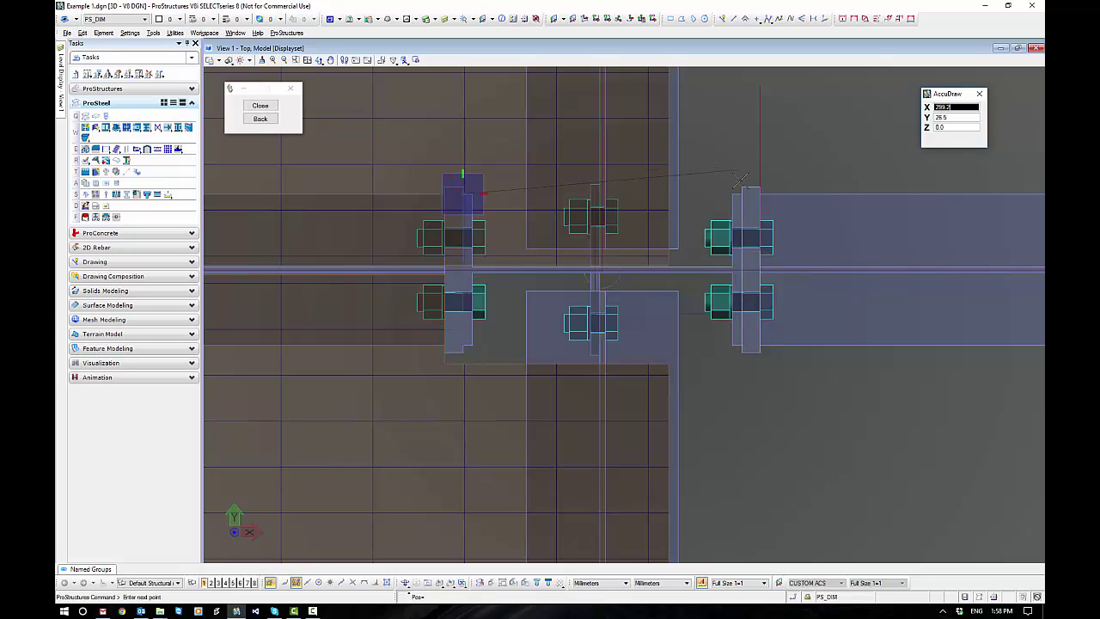
left_click(741, 191)
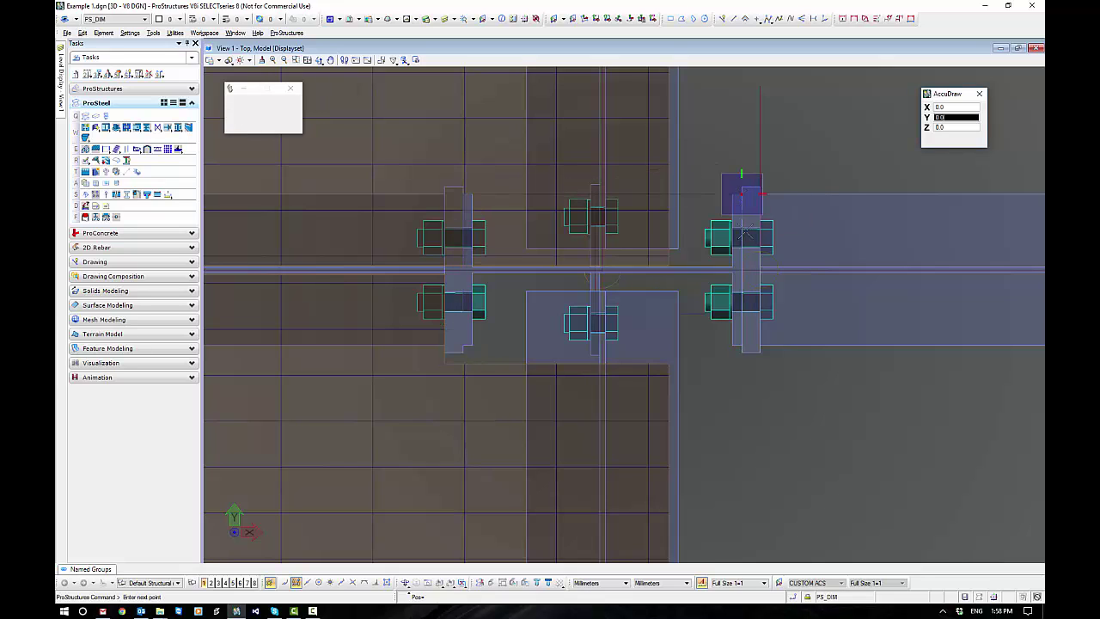
left_click(741, 344)
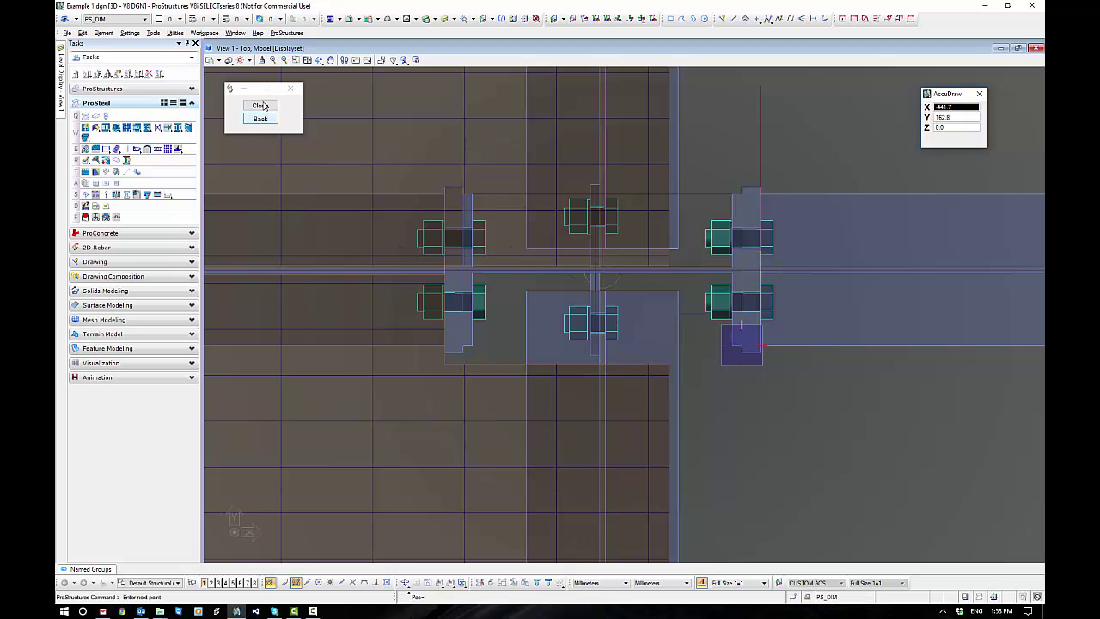
left_click(259, 105)
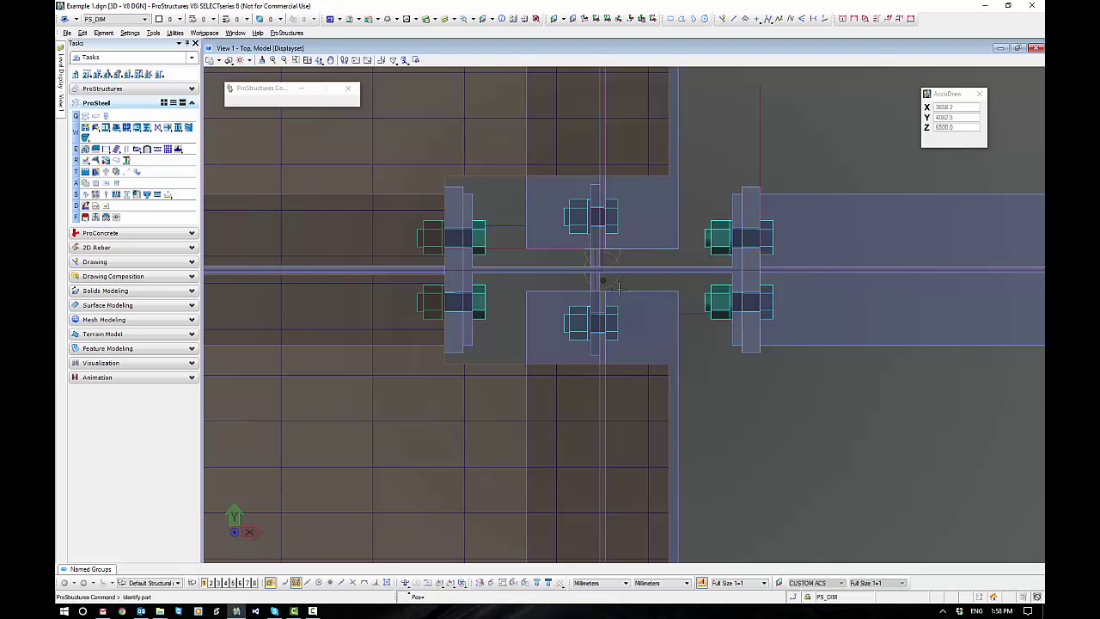
- Draw a rectangular block about 304 by 165 mm around the column beside the grid B bubble, using opposite column corners
scroll(617, 284, "down", 5)
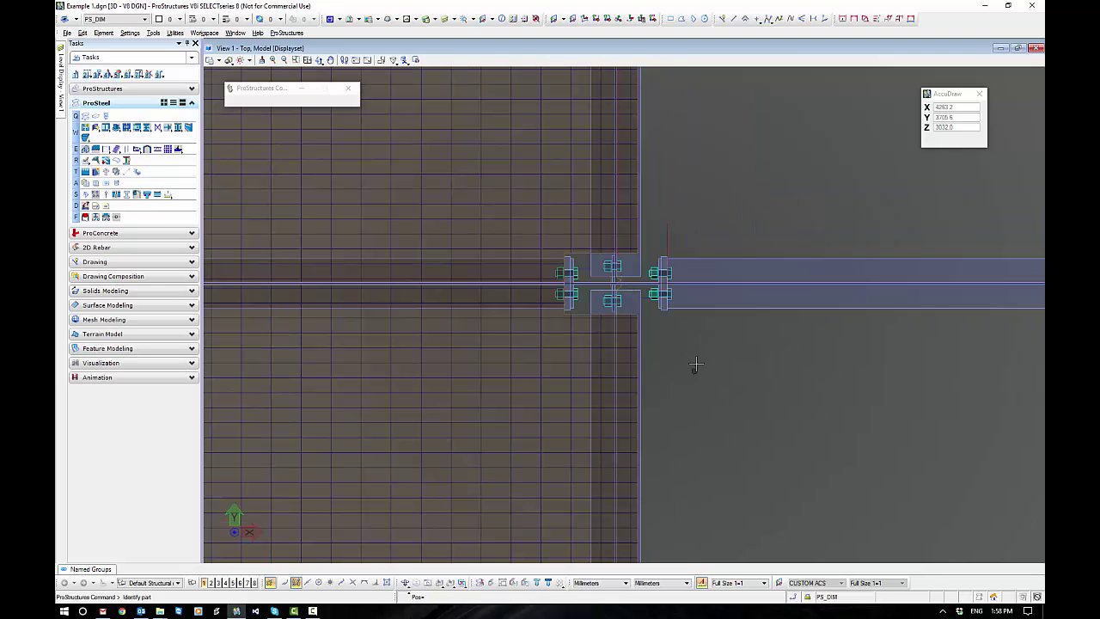
scroll(695, 372, "down", 8)
scroll(453, 362, "up", 8)
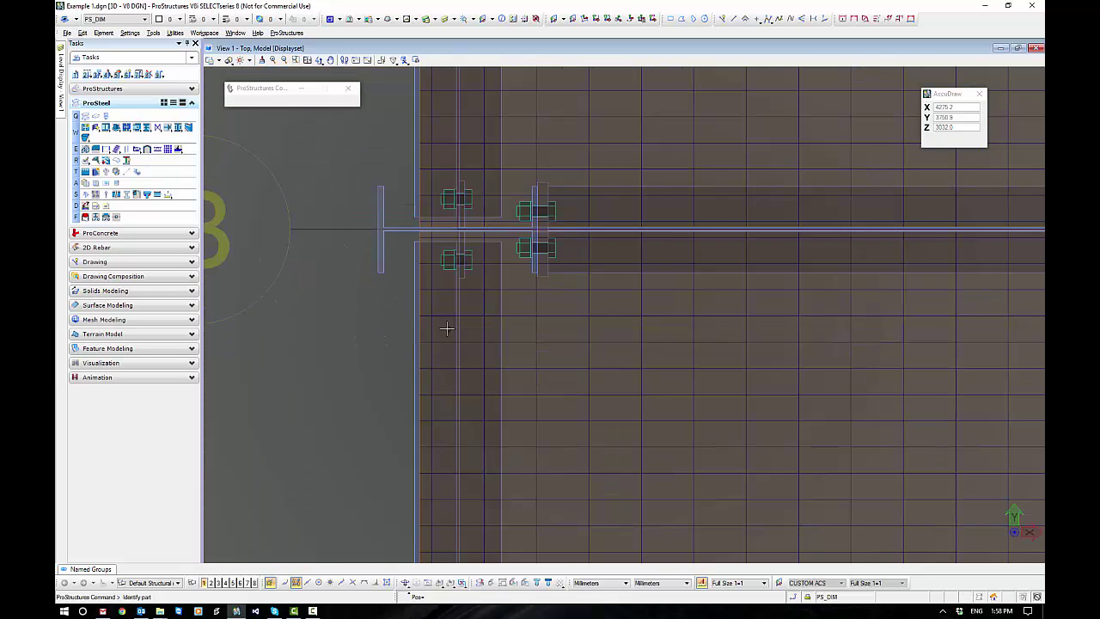
right_click(385, 321)
left_click(238, 326)
scroll(379, 327, "down", 3)
left_click(670, 18)
left_click(367, 241)
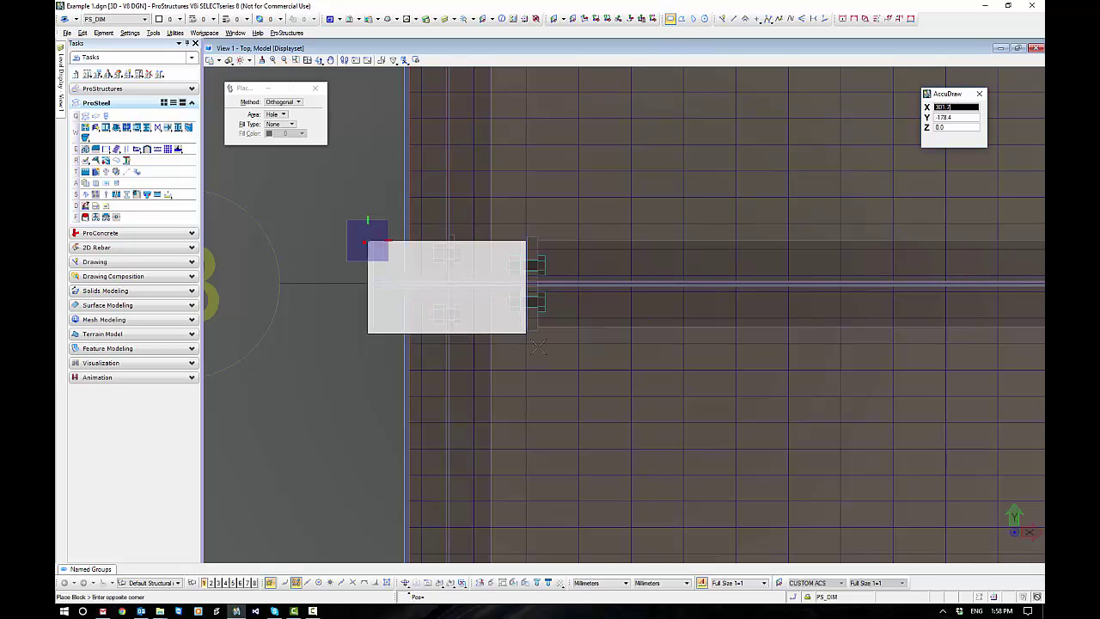
left_click(526, 327)
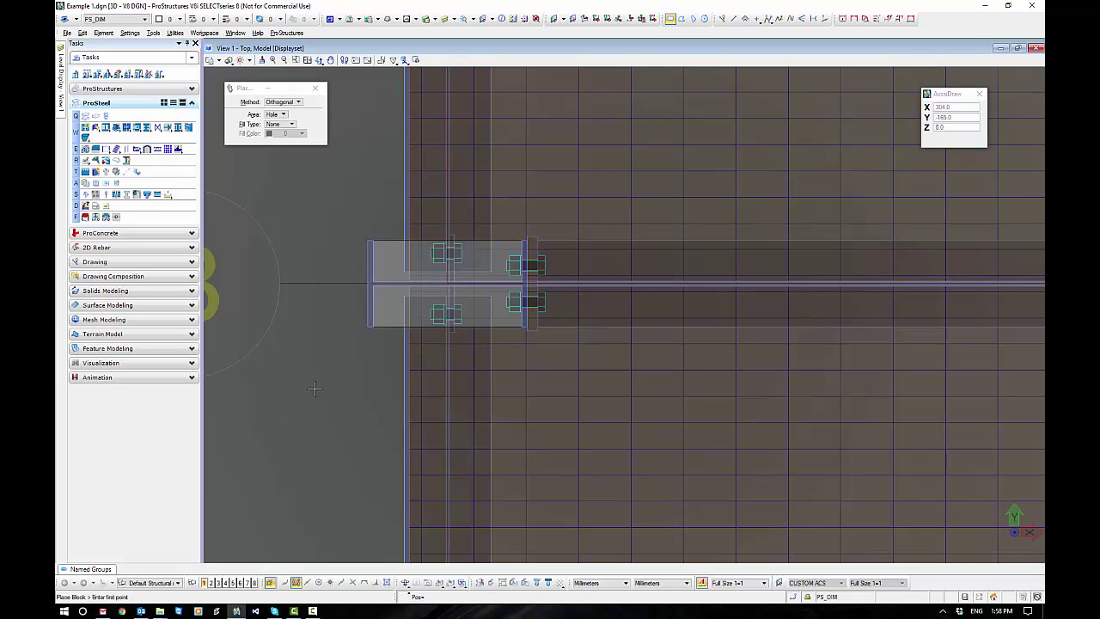
key("Escape")
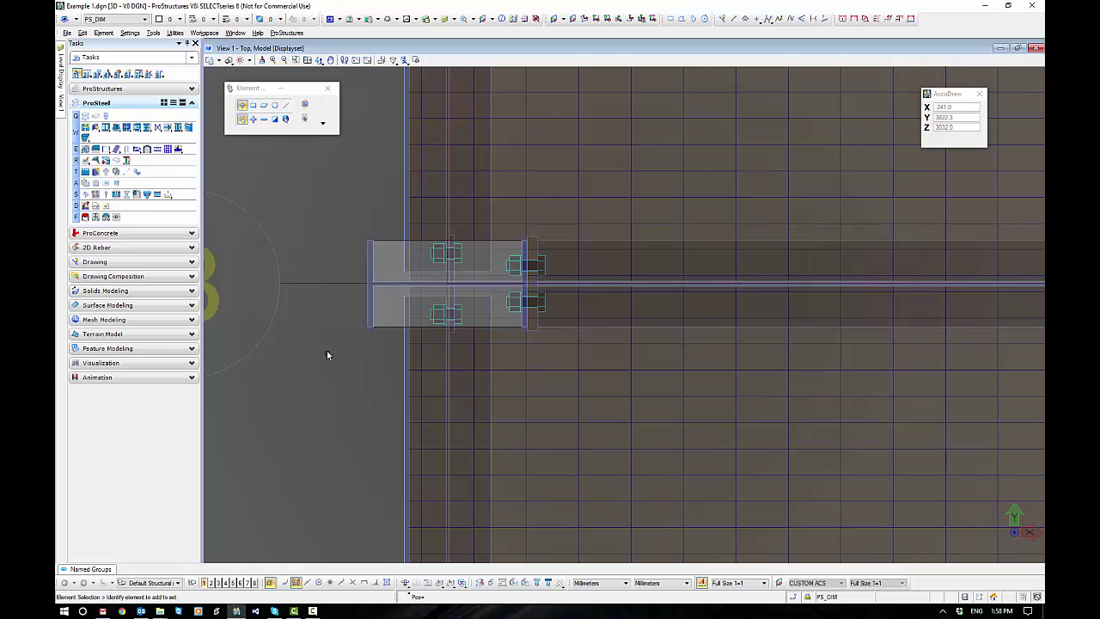
- Cut the lower-bay grating panel around this column with a polycut by the drawn rectangle, keeping a 20 mm gap
left_click(86, 160)
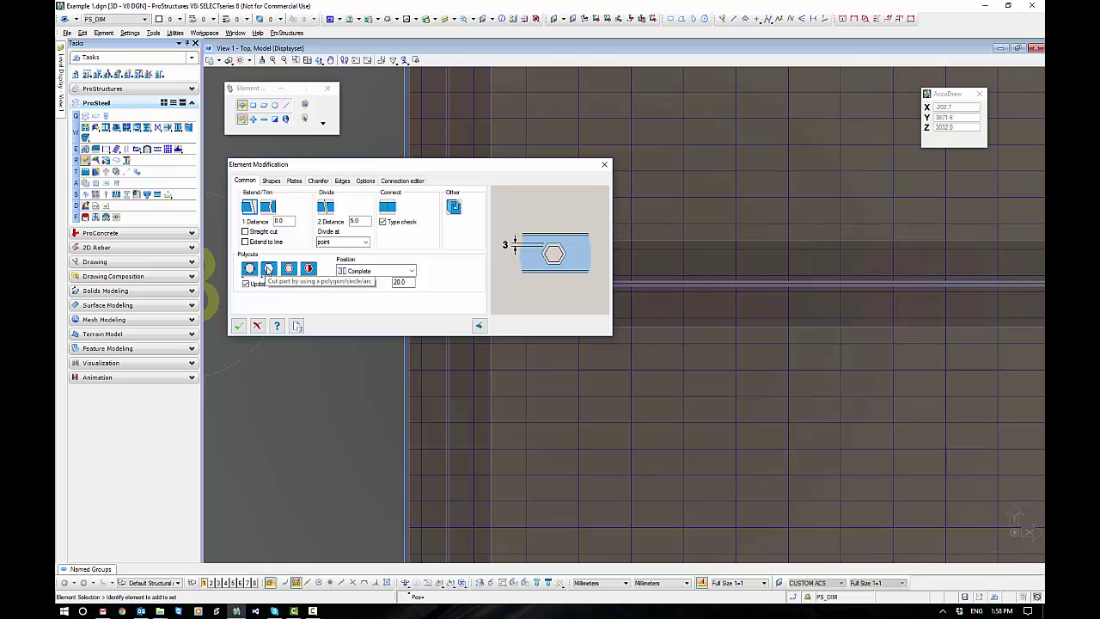
left_click(269, 269)
scroll(402, 344, "up", 2)
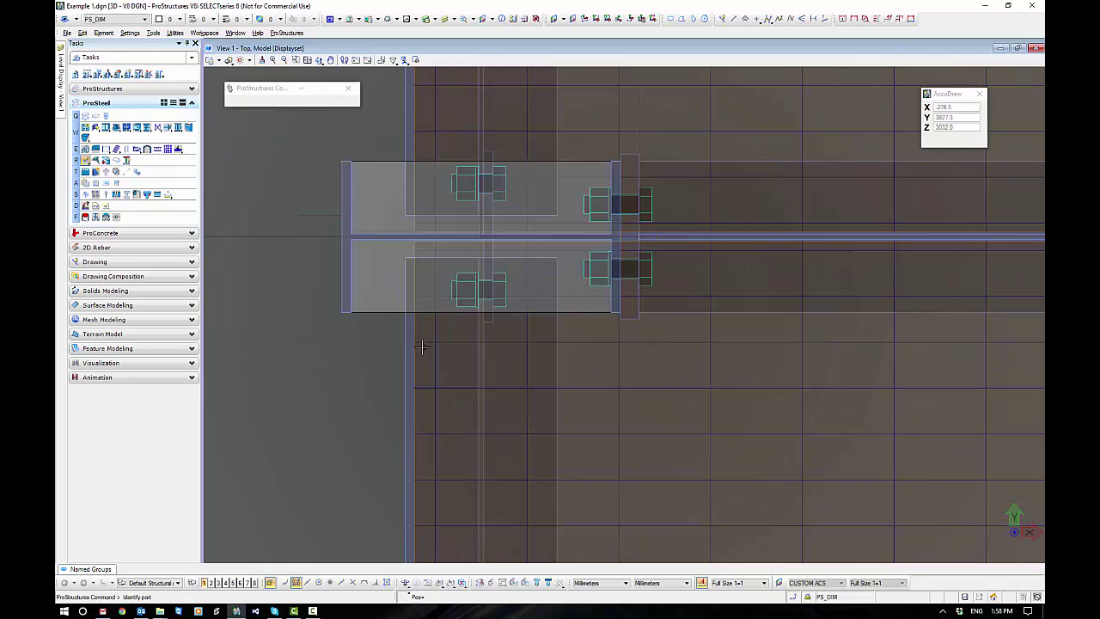
left_click(413, 345)
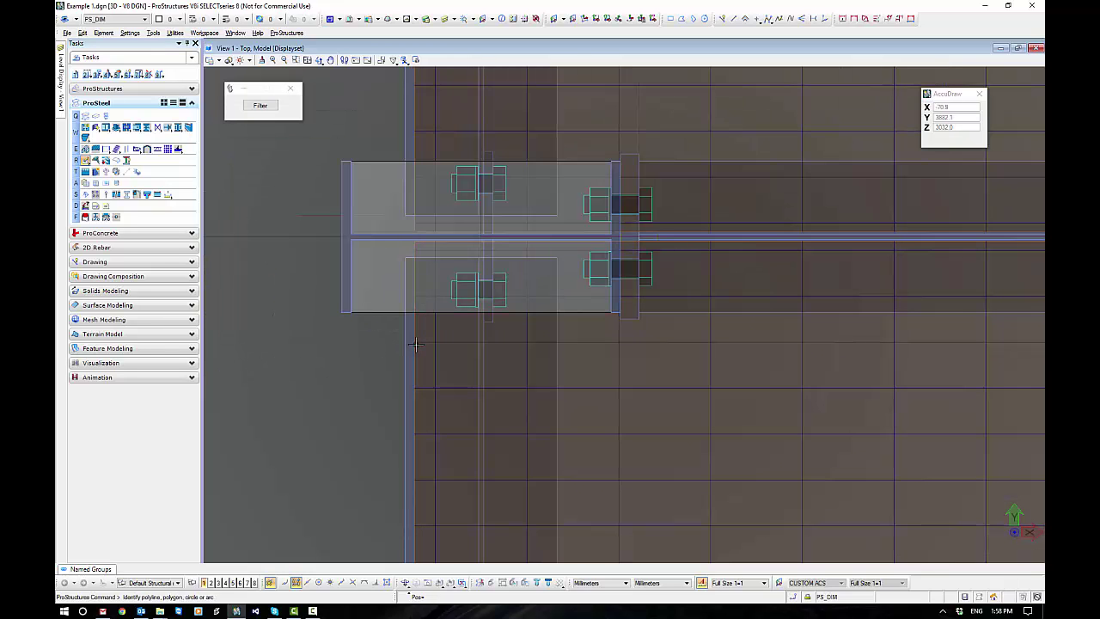
left_click(376, 316)
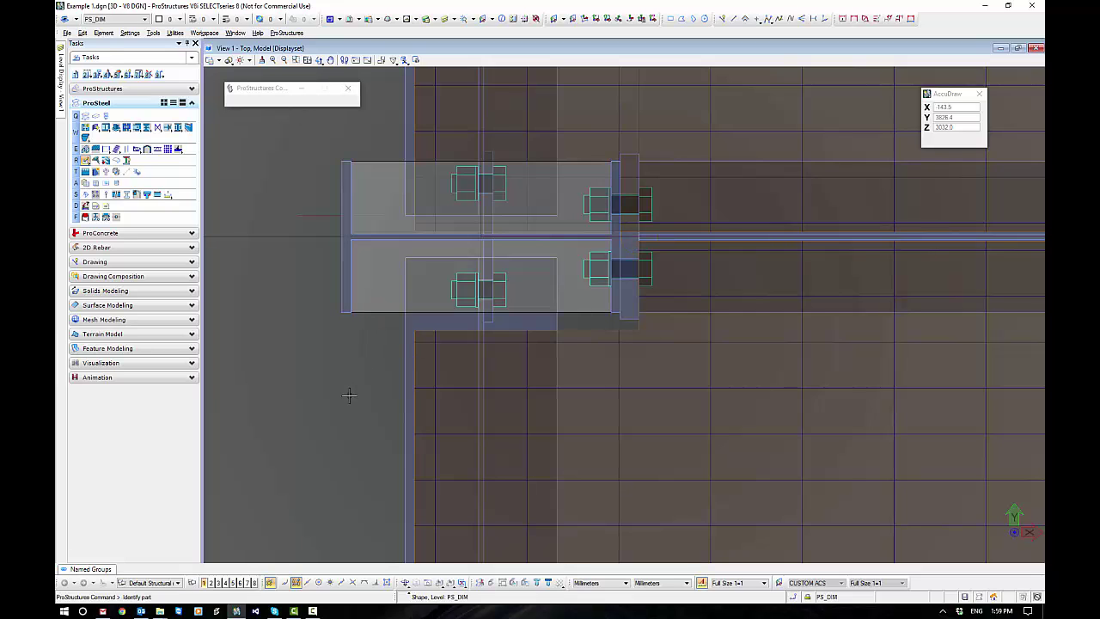
- Cut the upper-bay grating panel around the same column using the same rectangle and 20 mm gap, and remove the rectangle
left_click(419, 147)
left_click(376, 163)
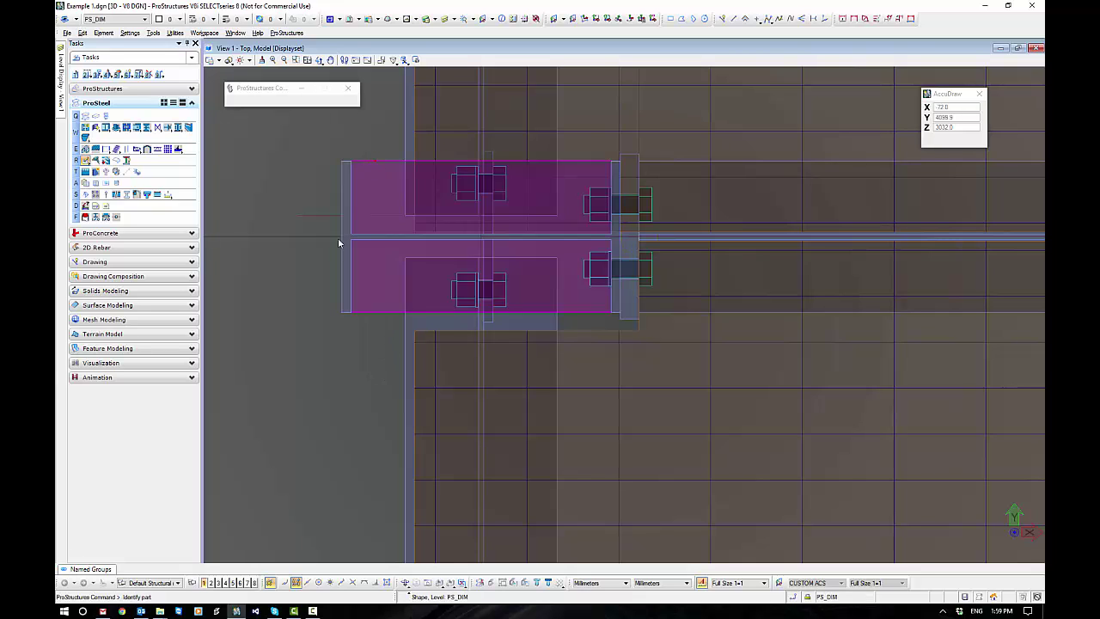
left_click(290, 342)
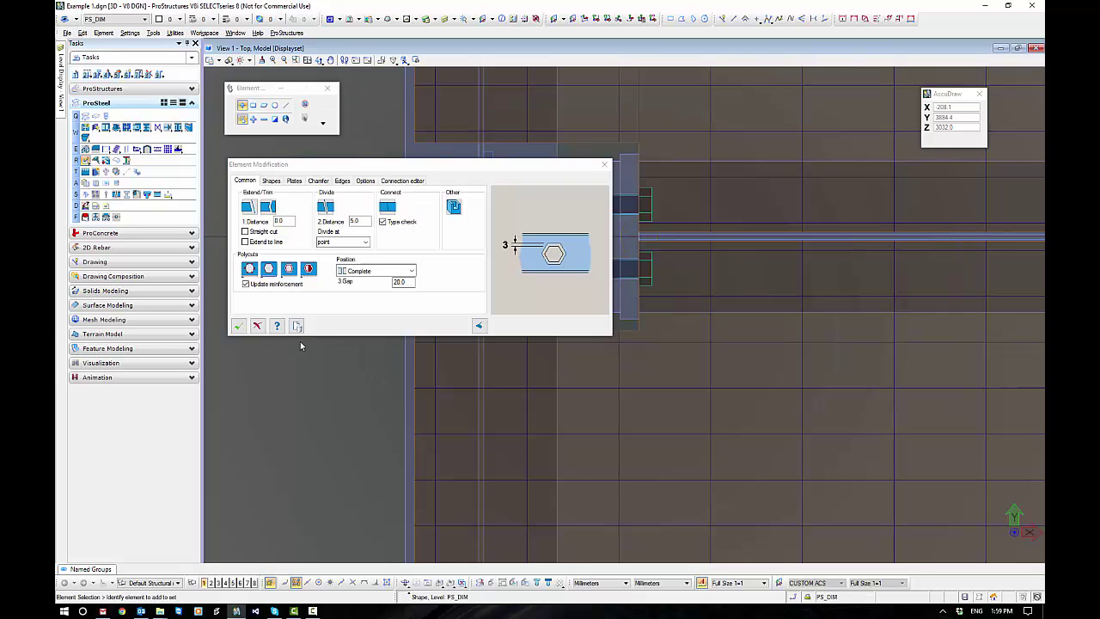
left_click(239, 326)
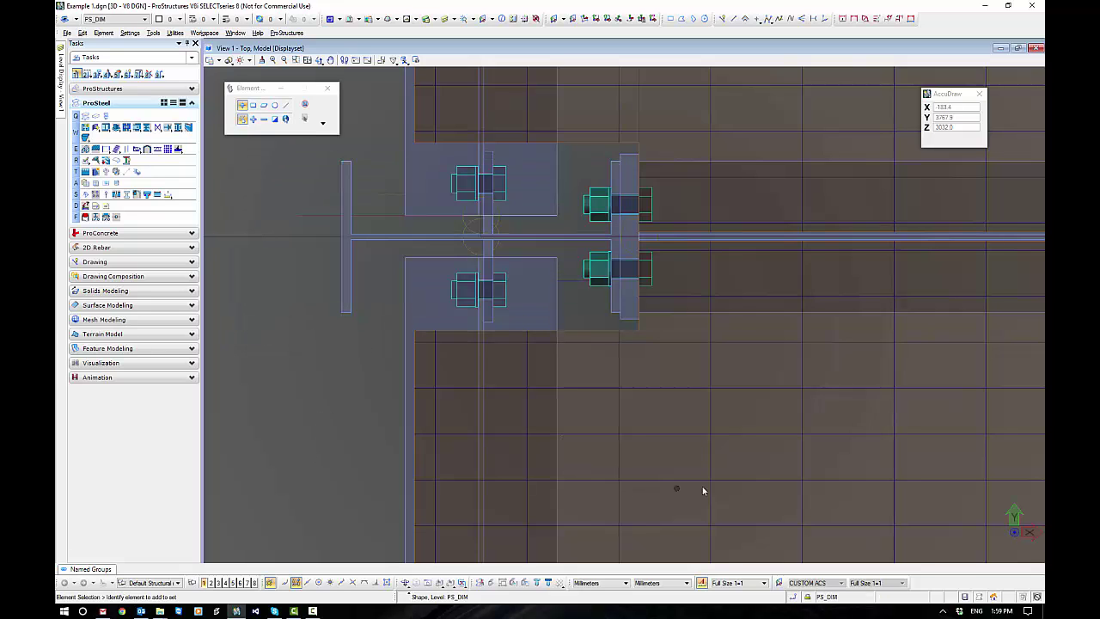
- Inspect the grating cutouts around the column in an angled 3D view and display the complete model again
middle_click_drag(717, 487, 655, 497, "shift")
scroll(604, 487, "up", 6)
middle_click_drag(852, 451, 769, 432, "shift")
middle_click_drag(854, 486, 644, 345)
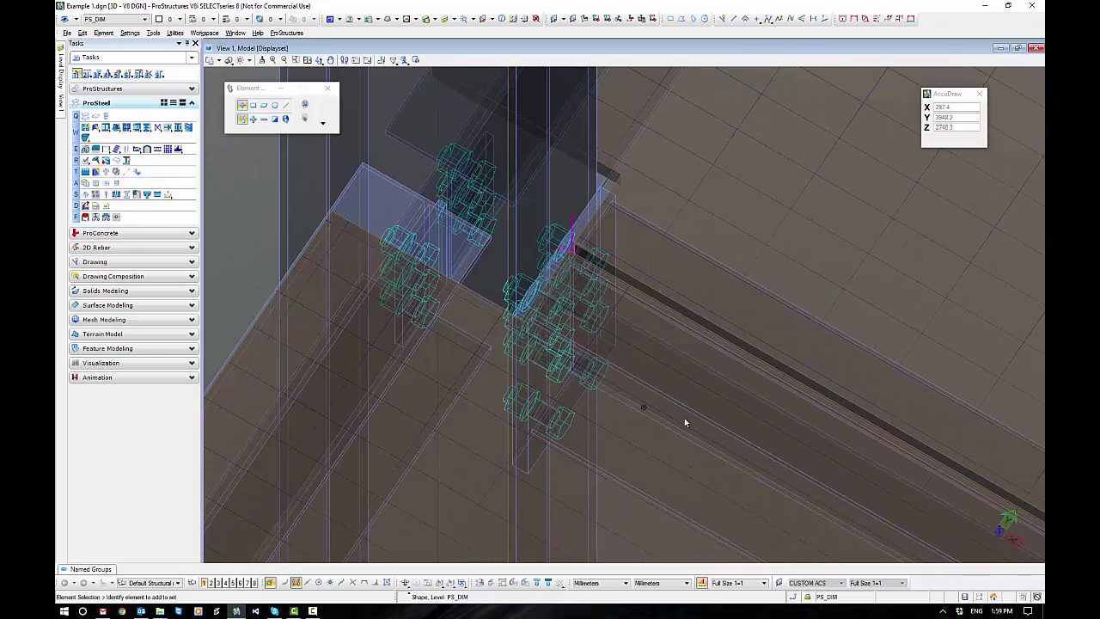
middle_click_drag(697, 423, 731, 372, "shift")
scroll(688, 320, "down", 7)
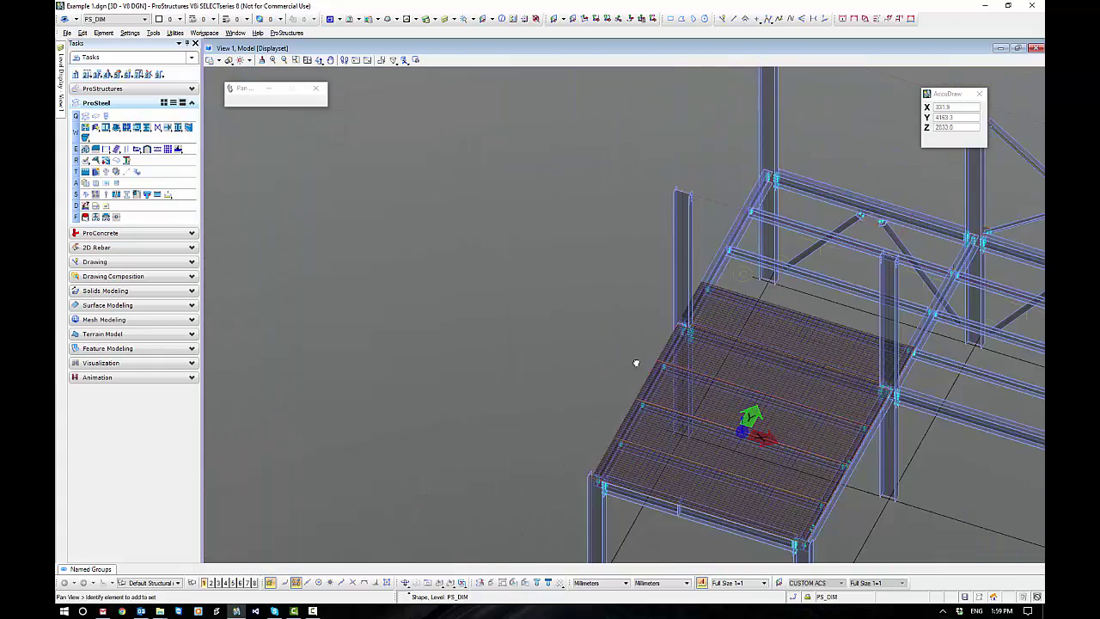
middle_click_drag(760, 431, 597, 341)
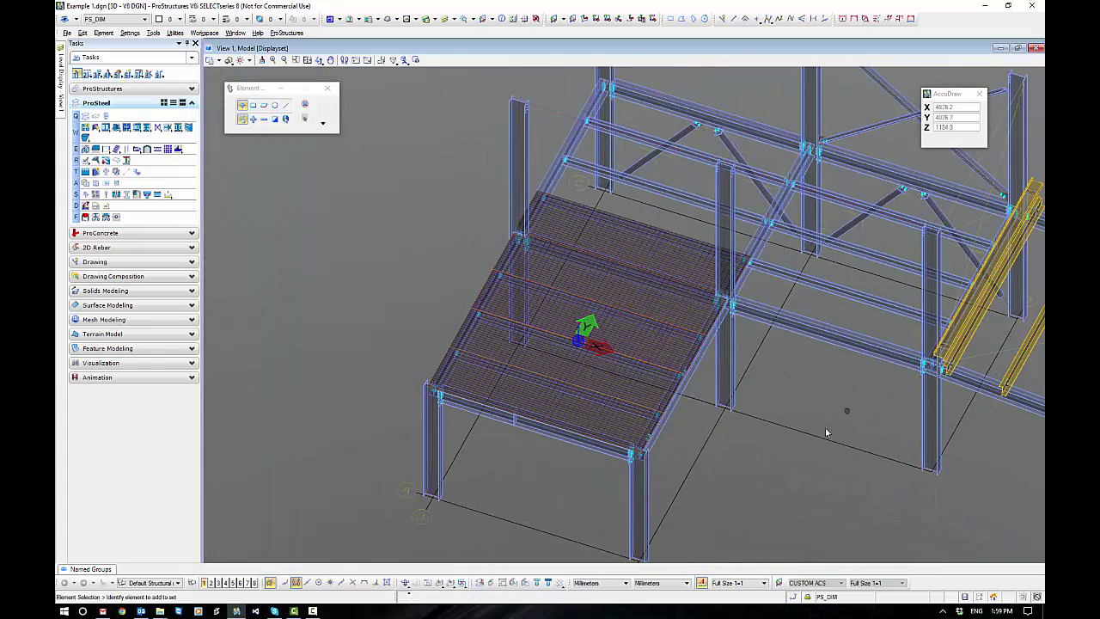
left_click(406, 584)
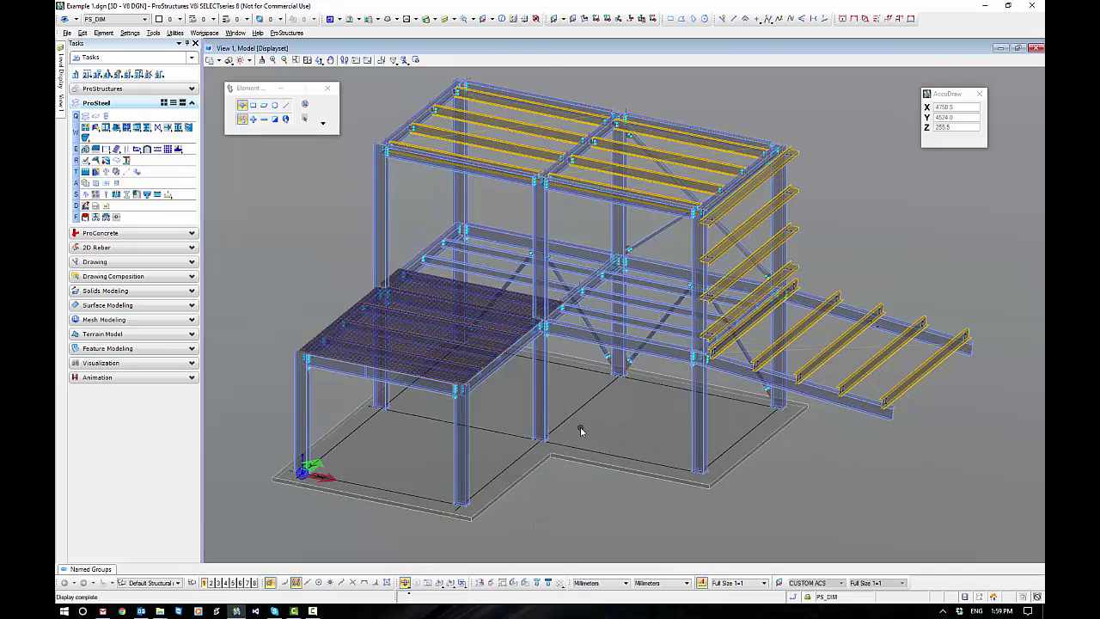
- Set up a new straight shape of class AS_CHS_C350 and size 76.1x2.3CHS for insertion at the grating floor
scroll(352, 358, "up", 4)
middle_click_drag(353, 357, 375, 328, "shift")
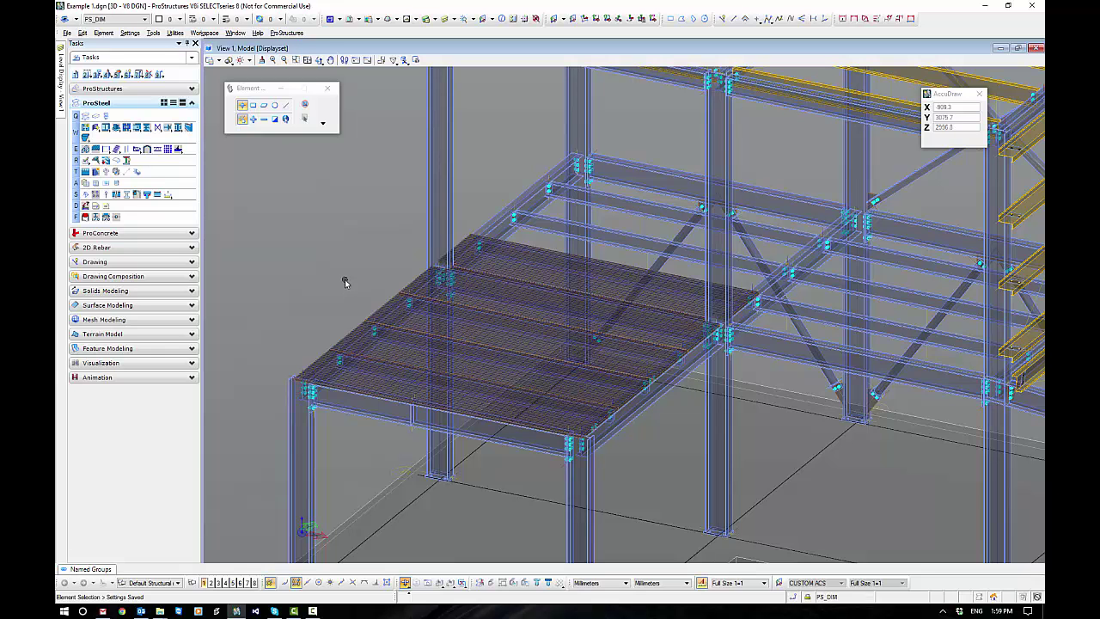
middle_click_drag(340, 235, 356, 259)
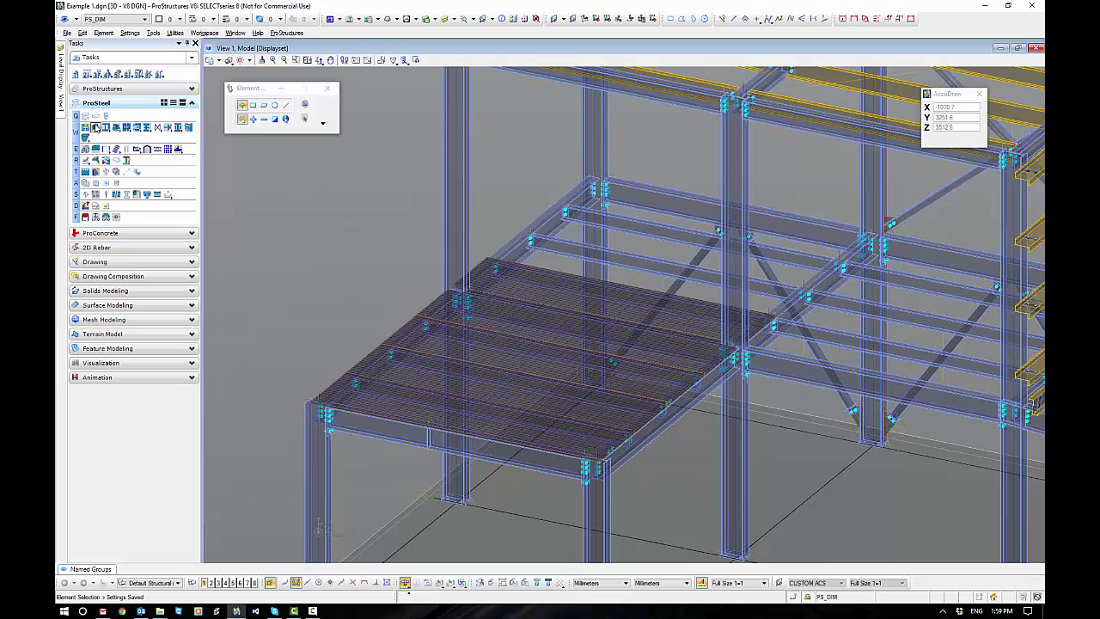
left_click(86, 115)
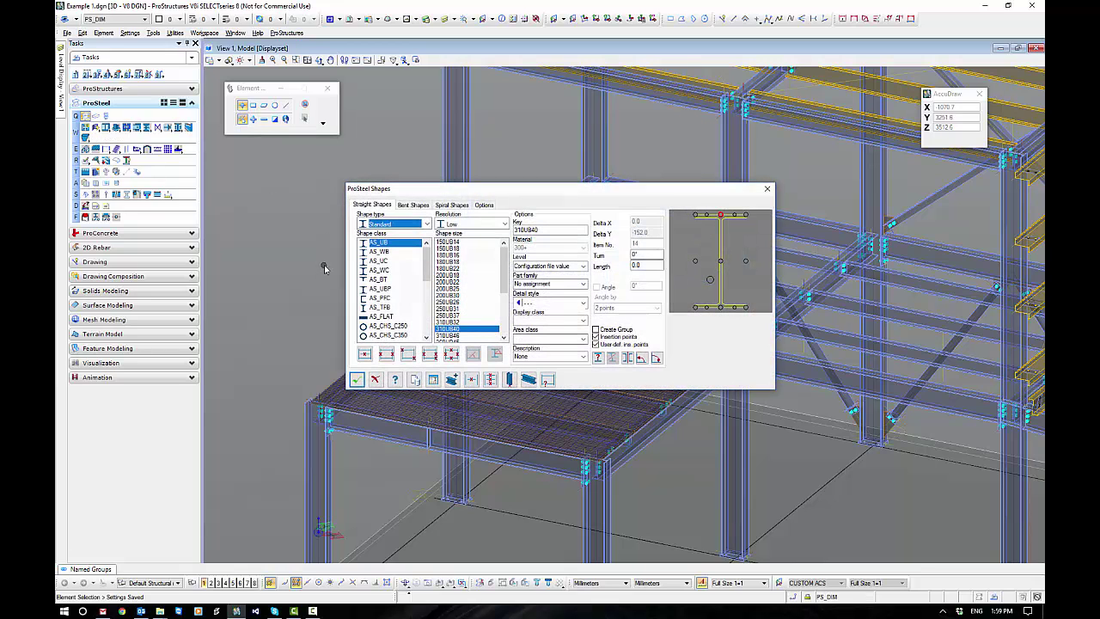
left_click(388, 335)
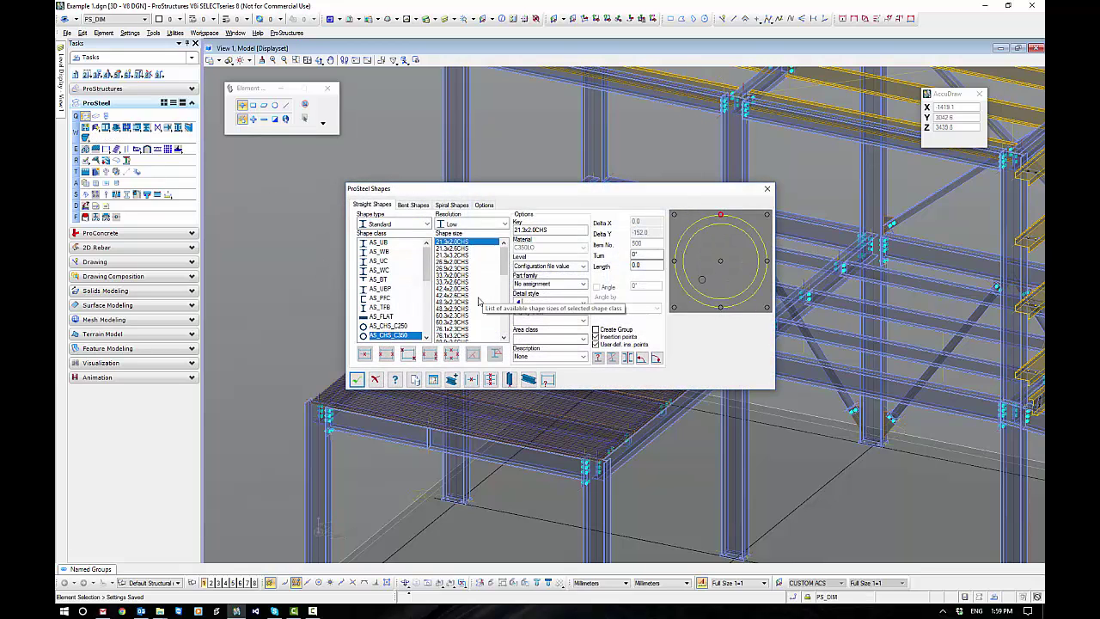
left_click(453, 329)
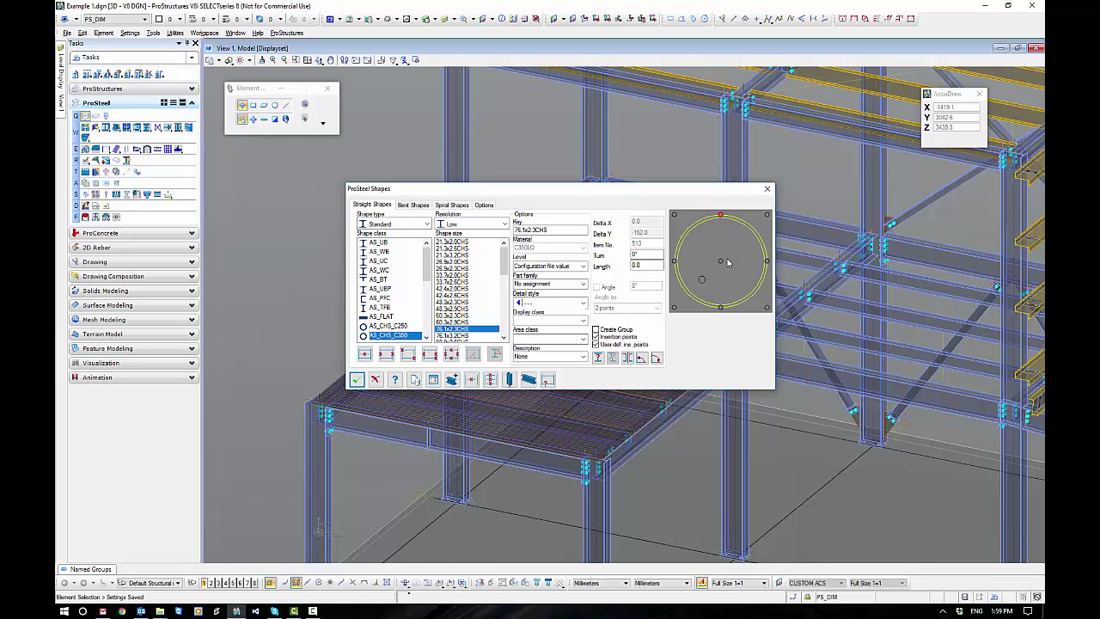
- Insert the tube upright on the front grating panel, about 374 mm tall, using its centre as the insertion point
left_click(357, 379)
left_click(470, 415)
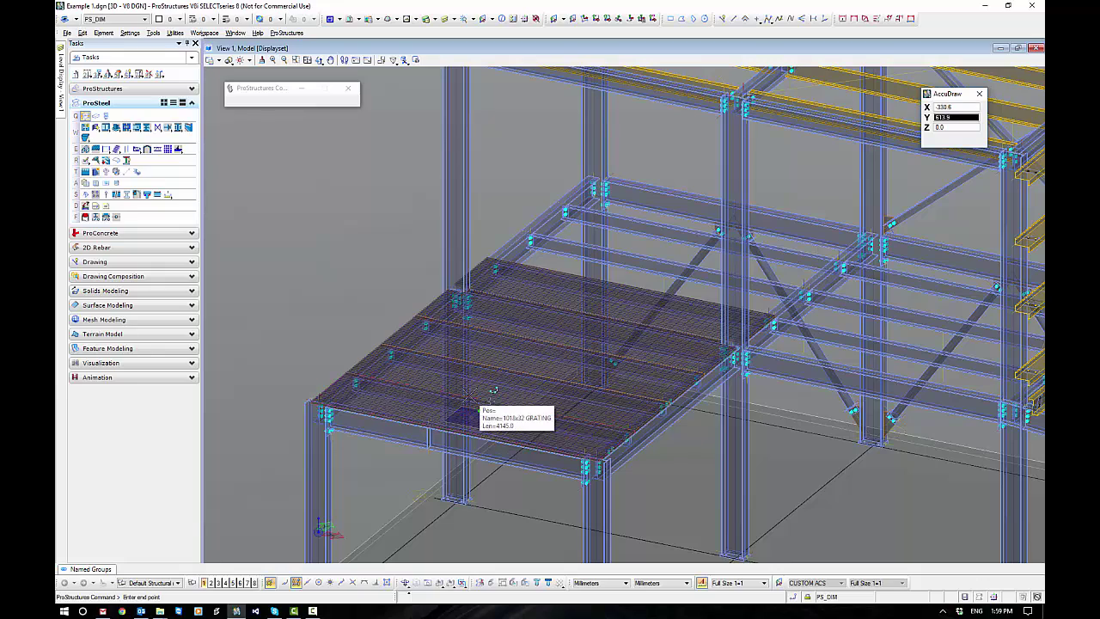
scroll(497, 386, "up", 5)
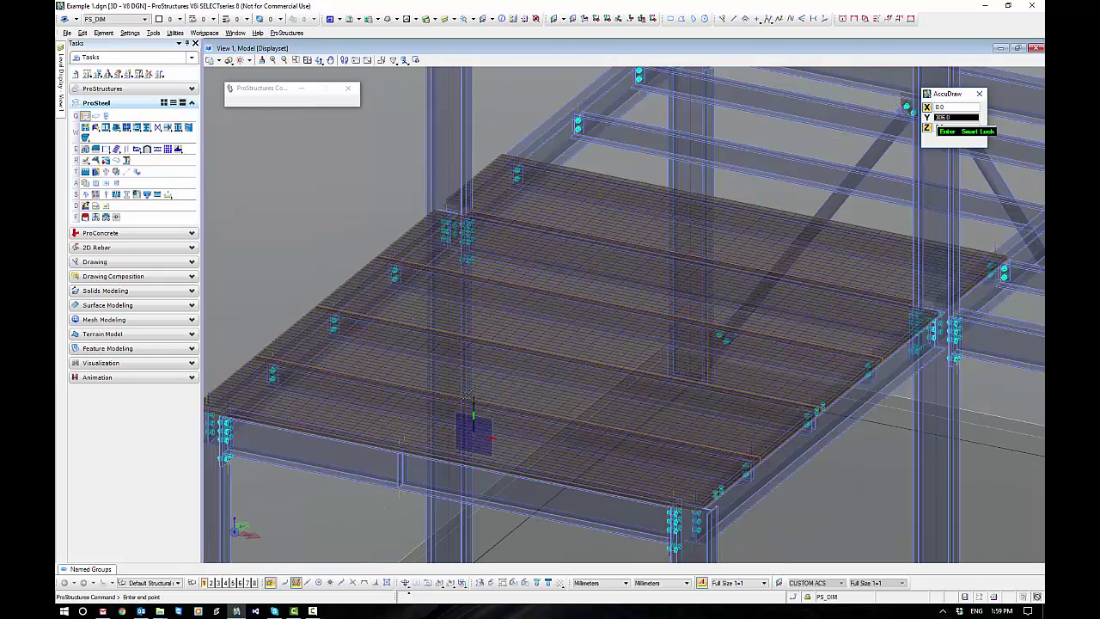
left_click(593, 445)
middle_click_drag(561, 455, 574, 298)
right_click(337, 457)
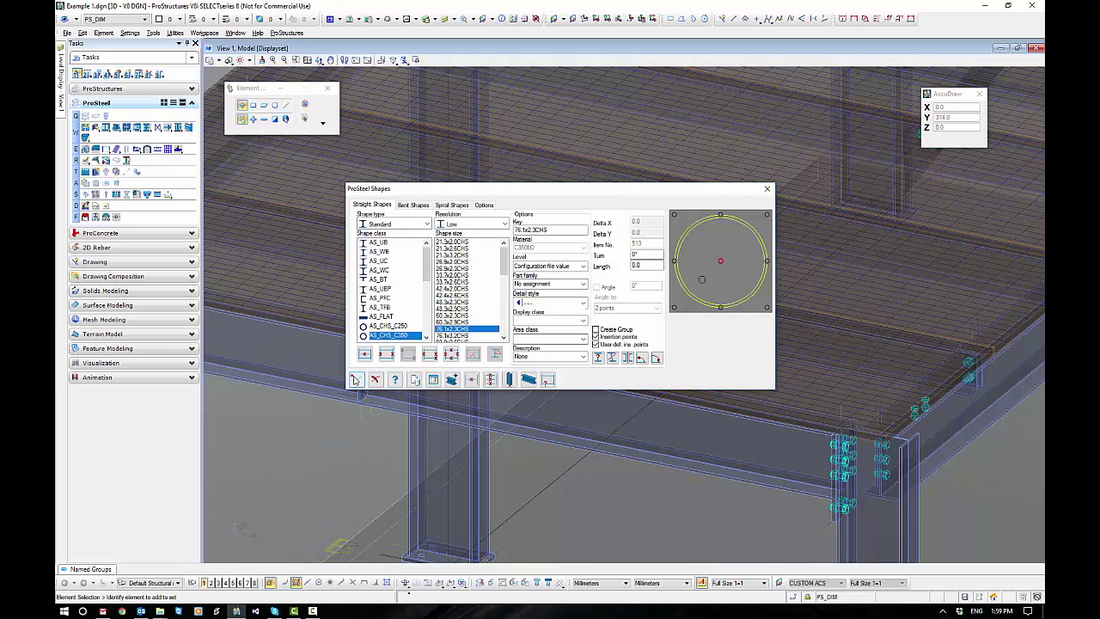
left_click(359, 382)
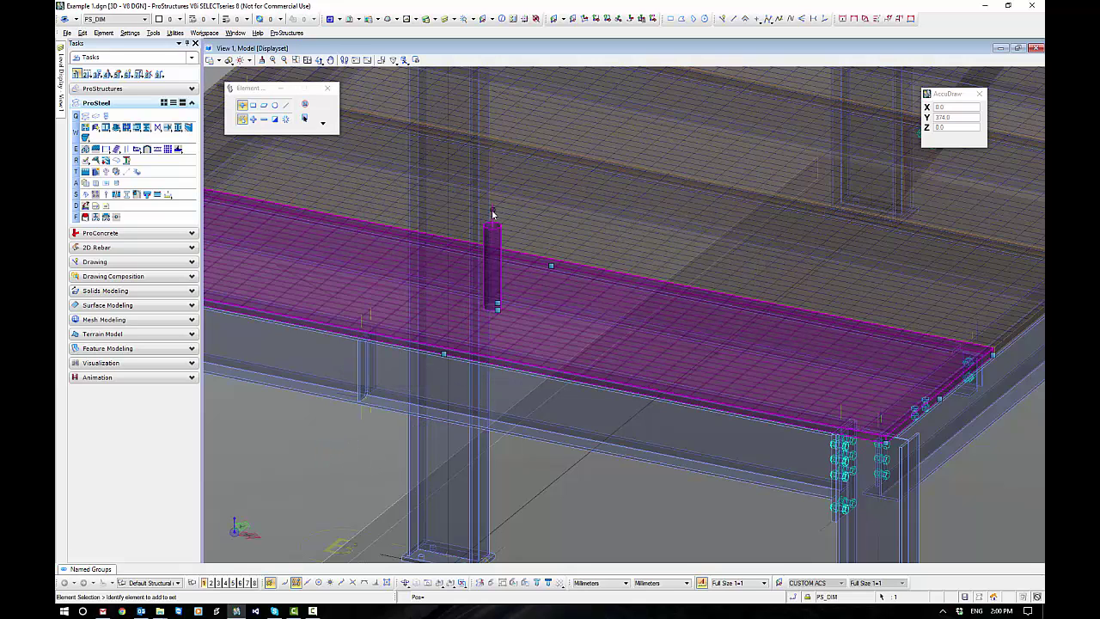
- Extend the tube's lower end downwards through the grating panel to below the edge beam
left_click(491, 289)
left_click(493, 307)
left_click(492, 477)
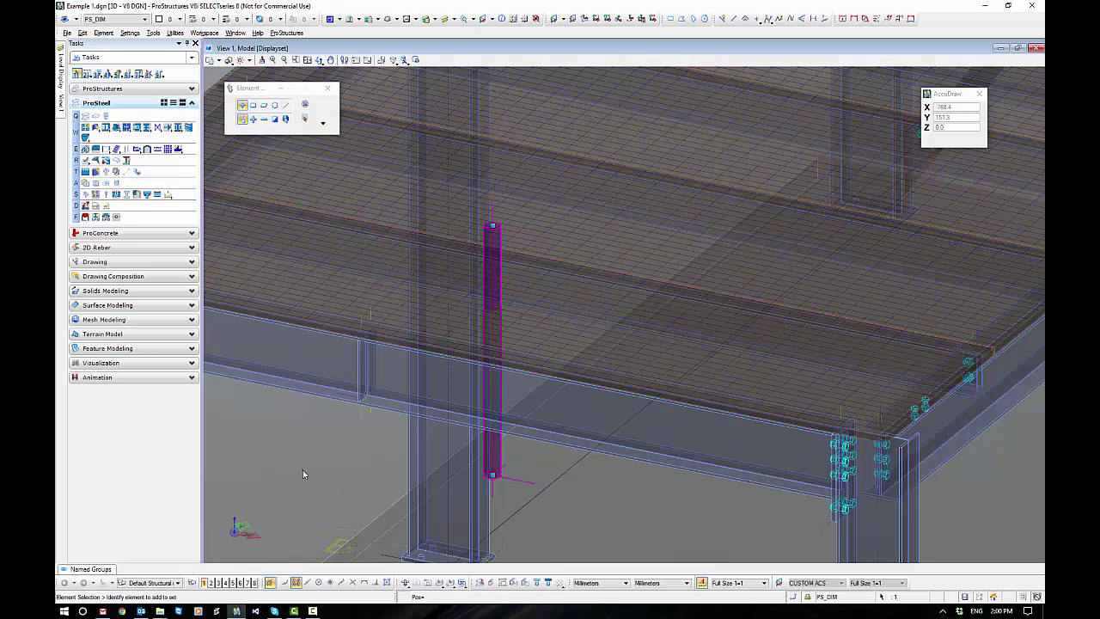
left_click(540, 319)
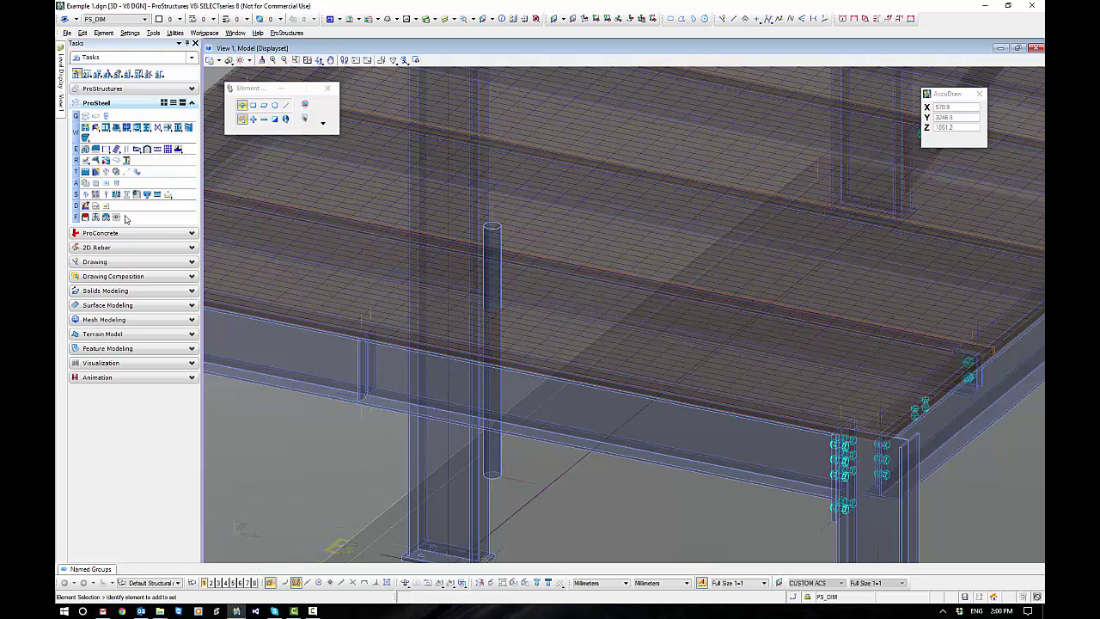
- Cut the front grating panel around the tube, using the tube as the subtraction solid with a 20 mm gap
left_click(85, 160)
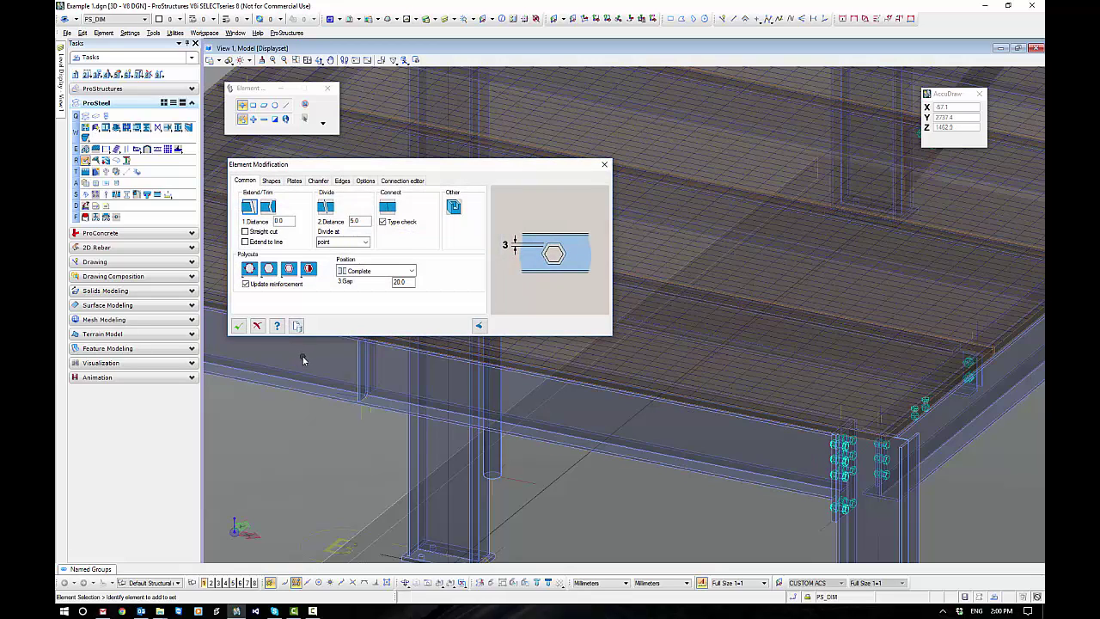
left_click(289, 269)
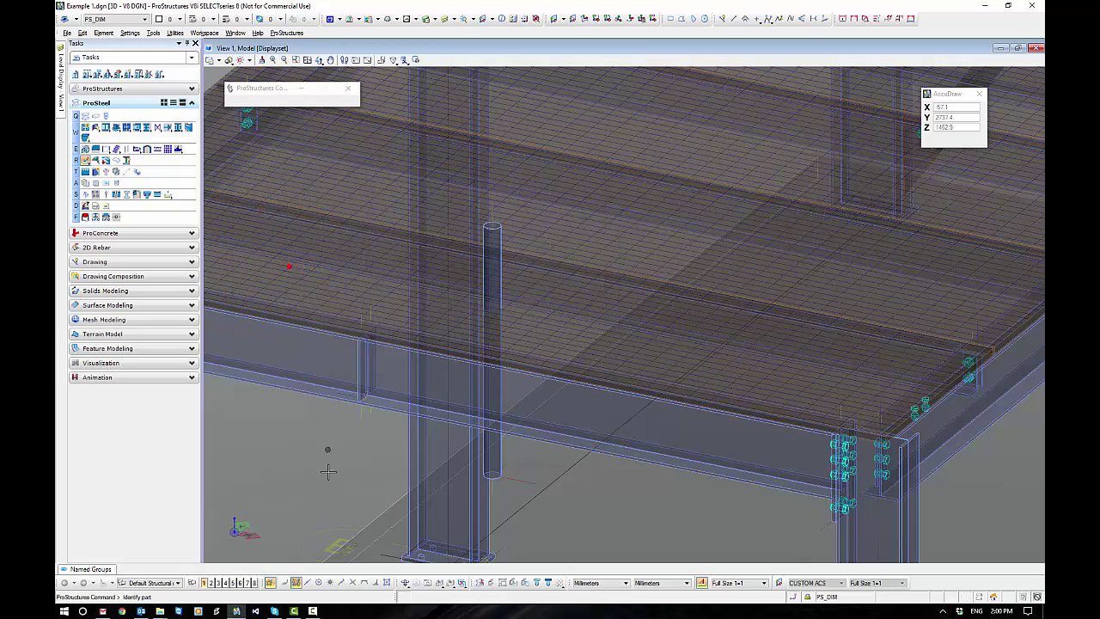
left_click(541, 367)
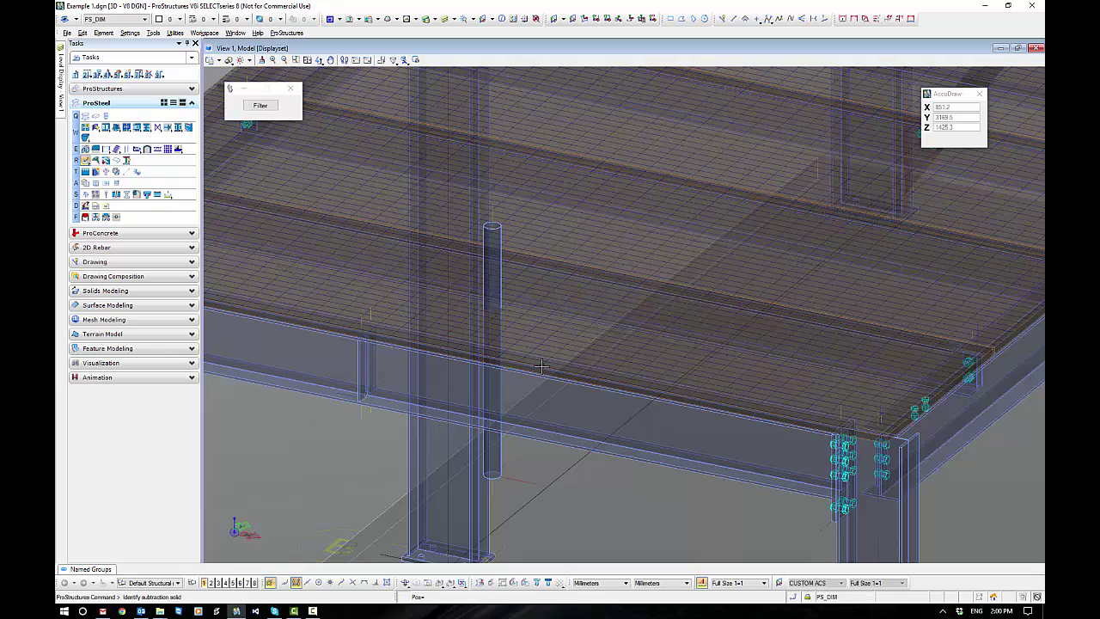
left_click(497, 474)
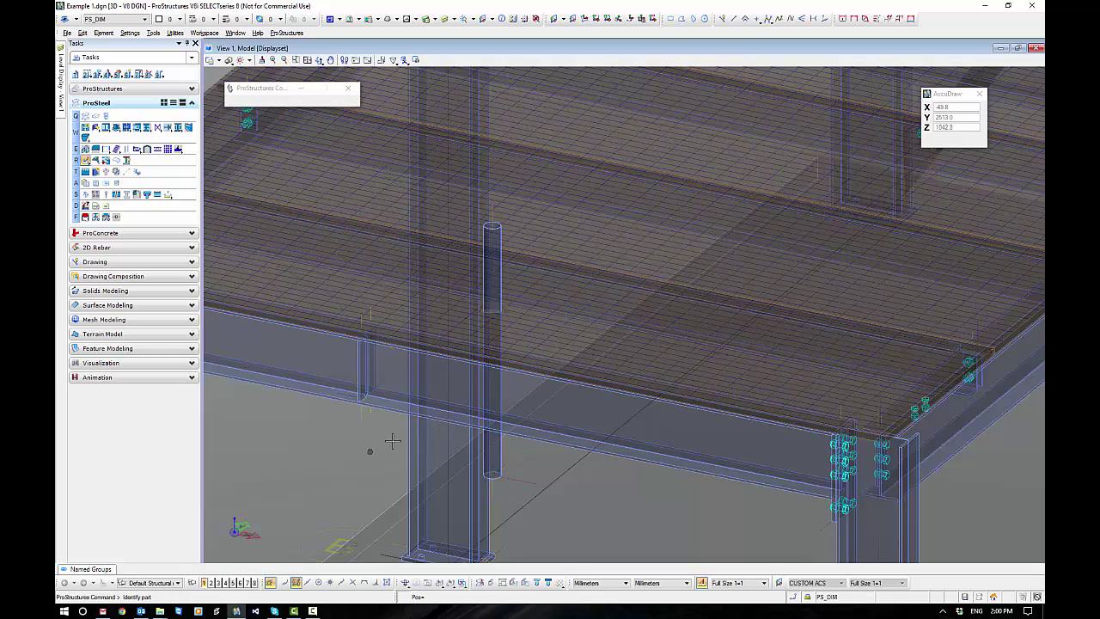
scroll(498, 352, "up", 5)
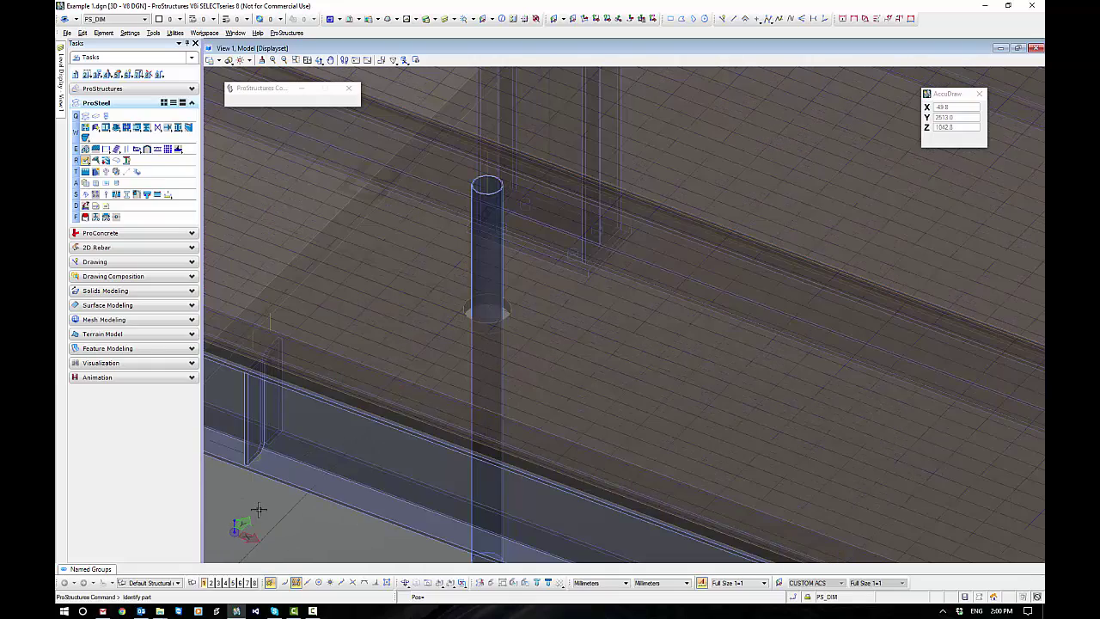
right_click(259, 509)
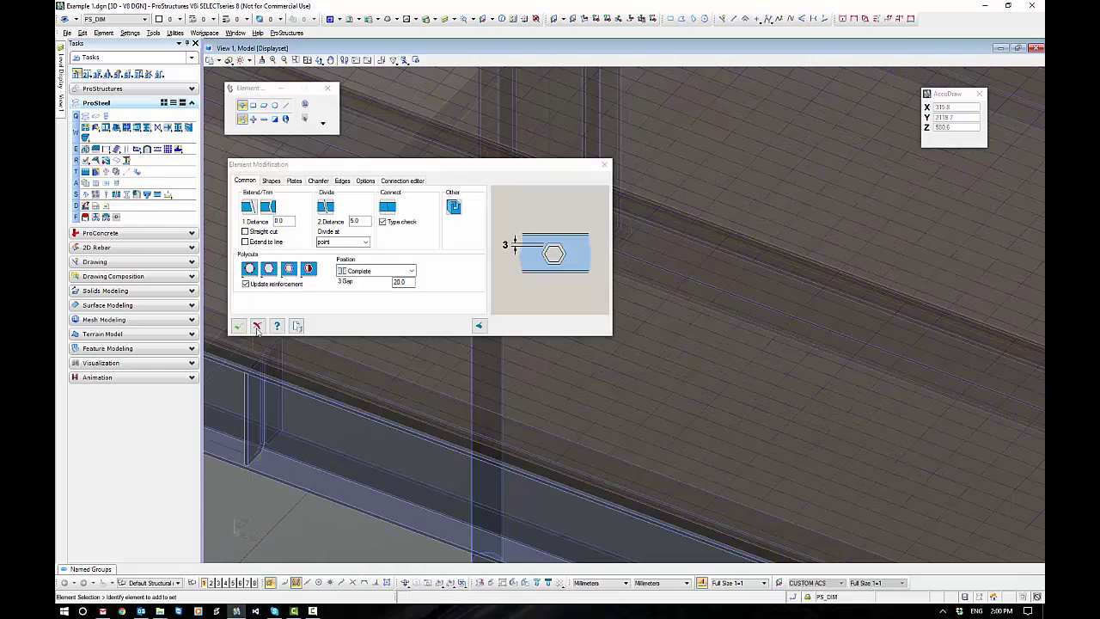
left_click(240, 324)
- Move the tube across the front grating panel, away from its original position, to test whether its cut-out follows
left_click(514, 278)
right_click(239, 502)
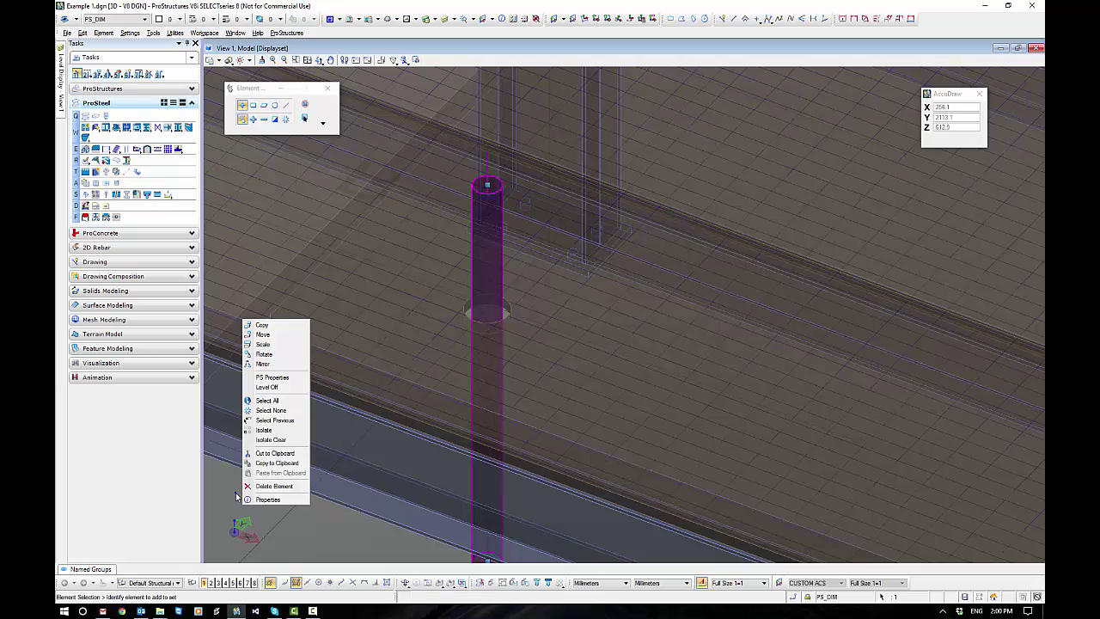
left_click(263, 334)
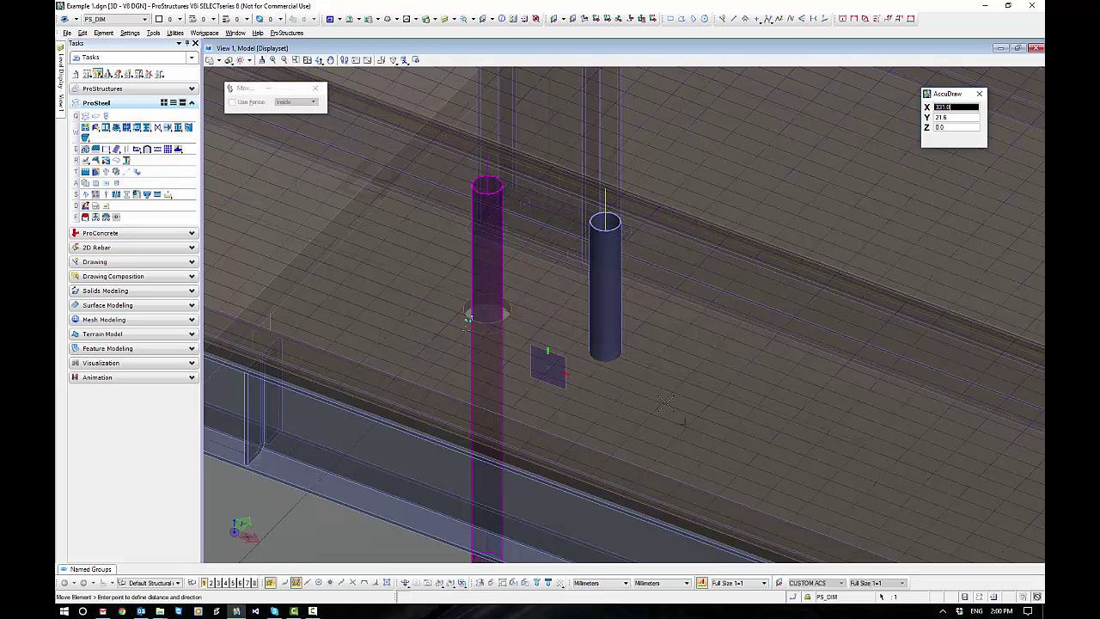
key("Return")
left_click(691, 407)
left_click(692, 407)
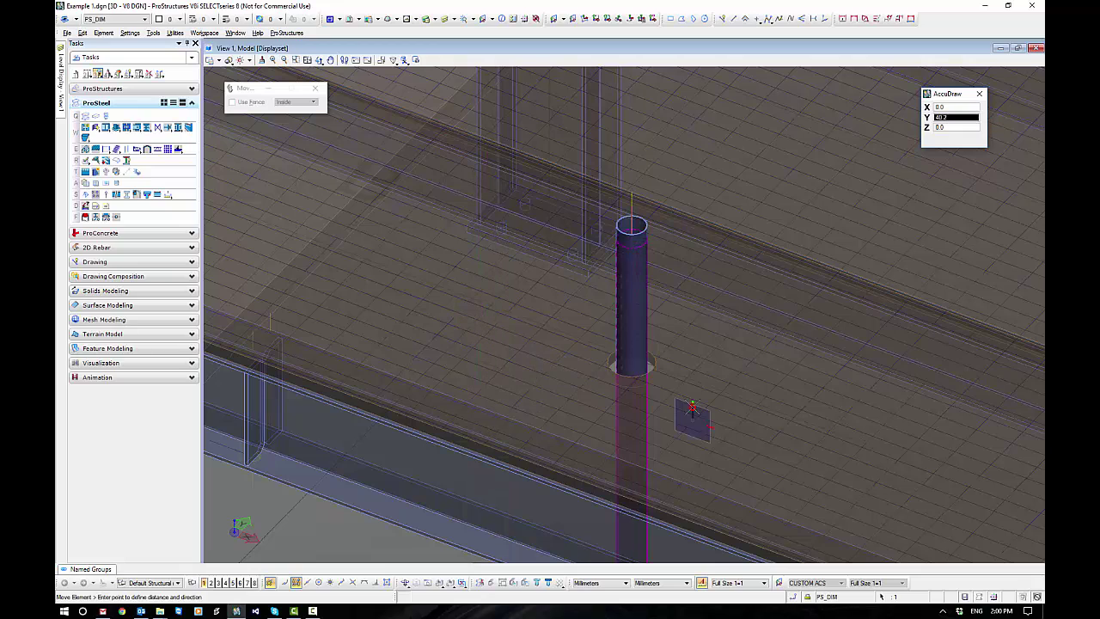
right_click(692, 407)
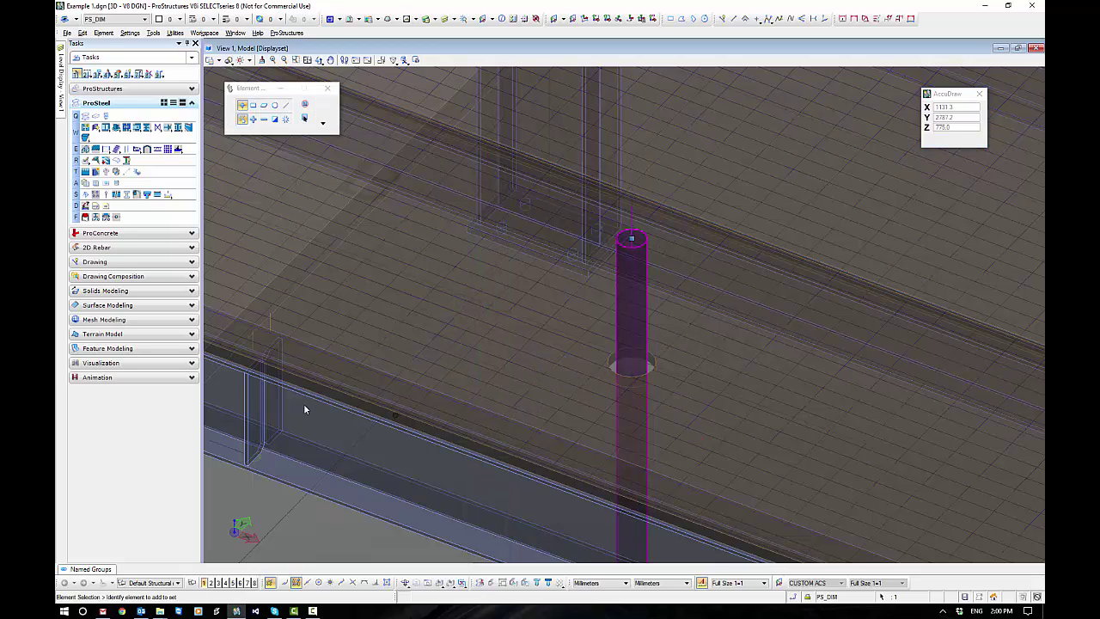
- Change the tube's shape size to 323.9x9.5CHS in its shape properties
right_click(259, 503)
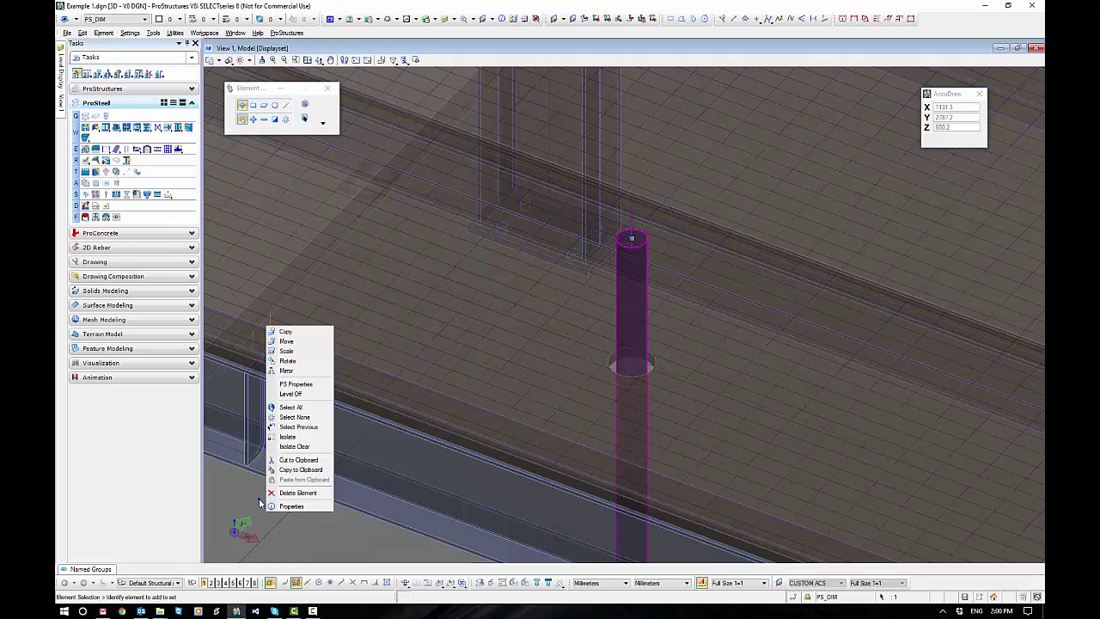
left_click(310, 393)
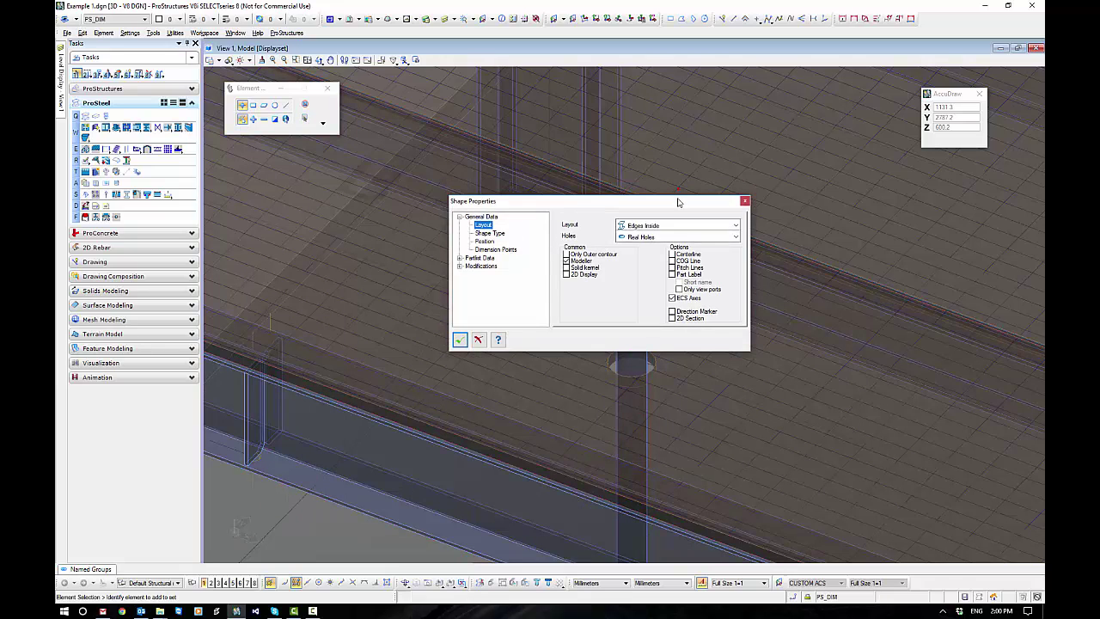
left_click_drag(675, 196, 655, 110)
left_click(471, 137)
left_click(712, 187)
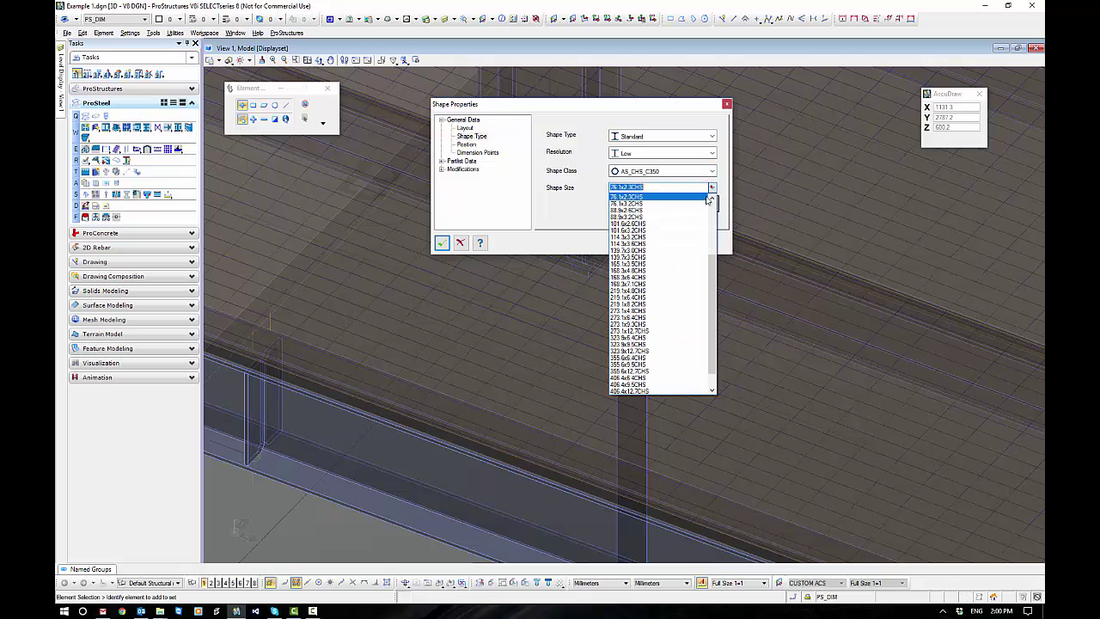
left_click(672, 107)
left_click_drag(672, 105, 852, 99)
left_click(892, 182)
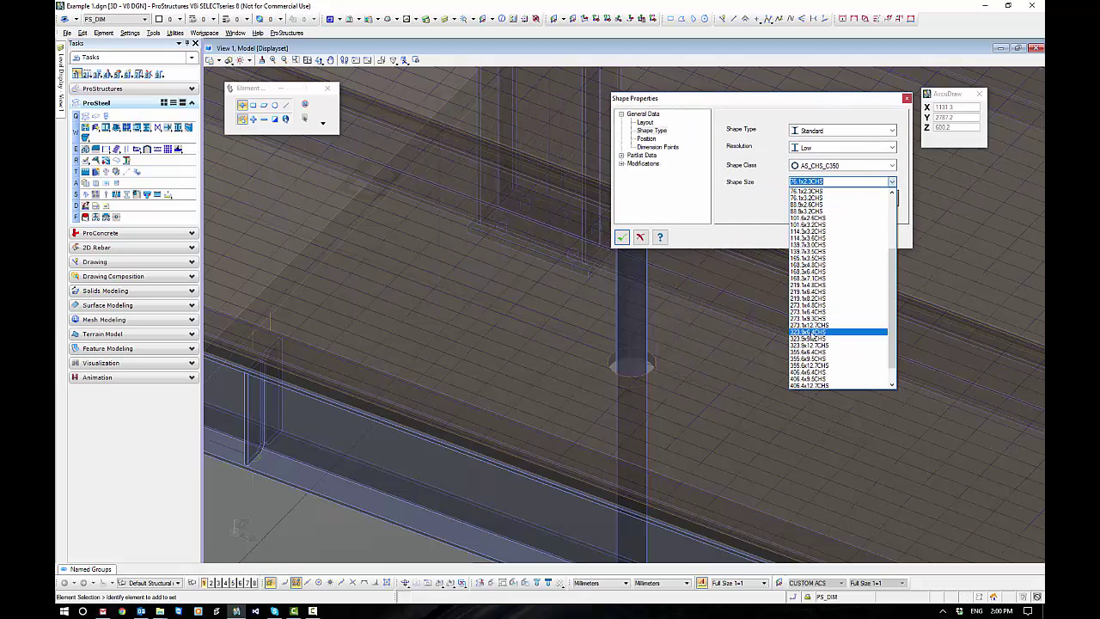
left_click(812, 337)
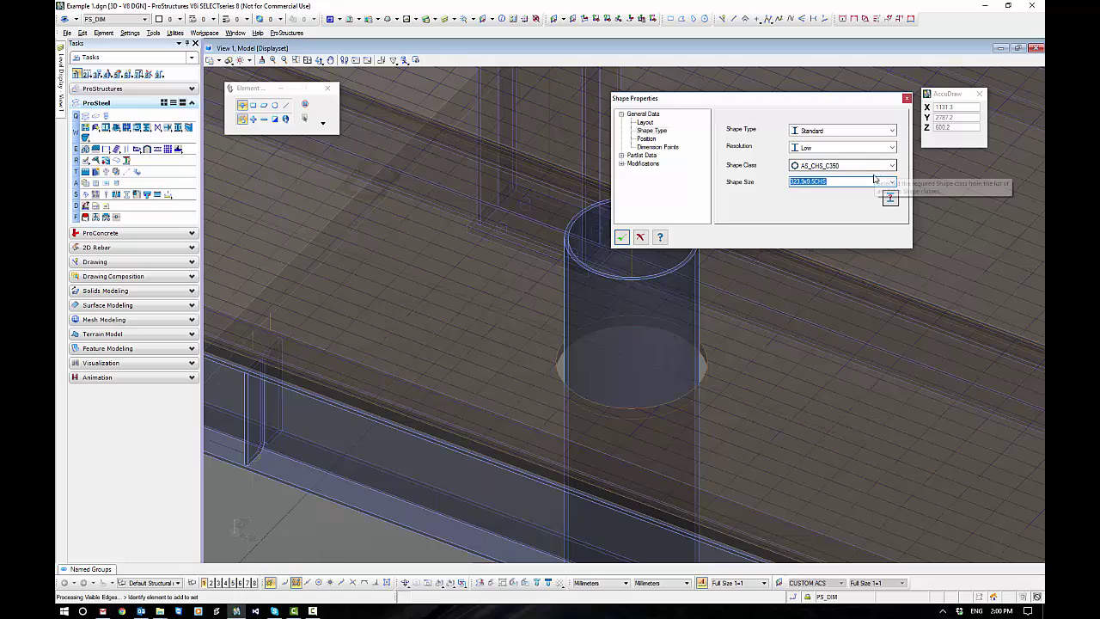
left_click(624, 238)
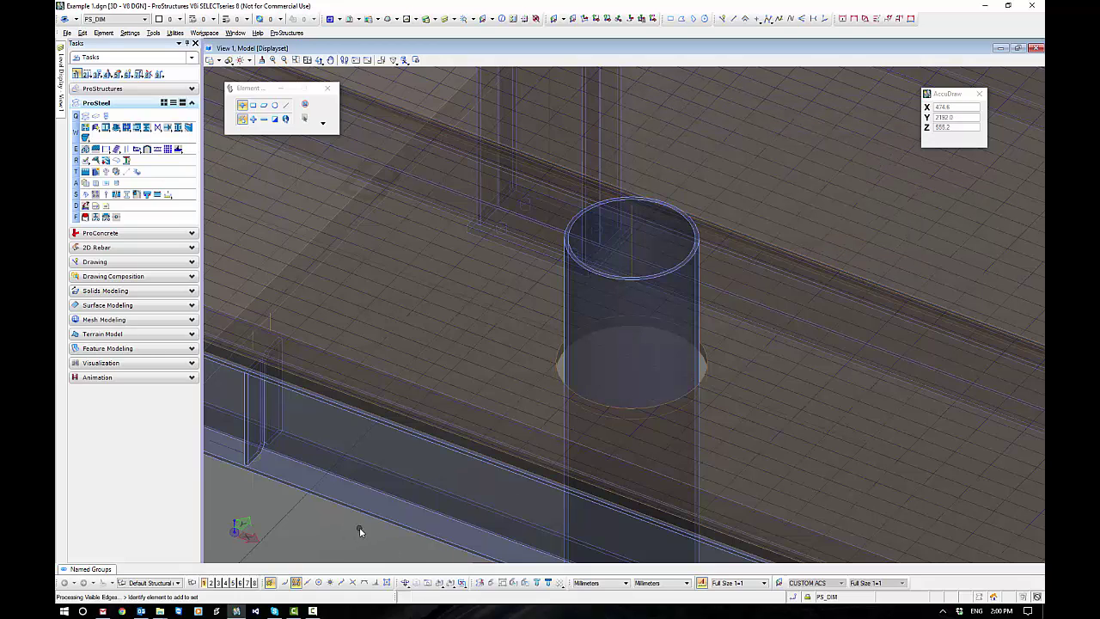
- Undo the tube's resize and move, the grating cut-out and the tube's insertion, leaving the panel intact
key("ctrl+z")
key("ctrl+z")
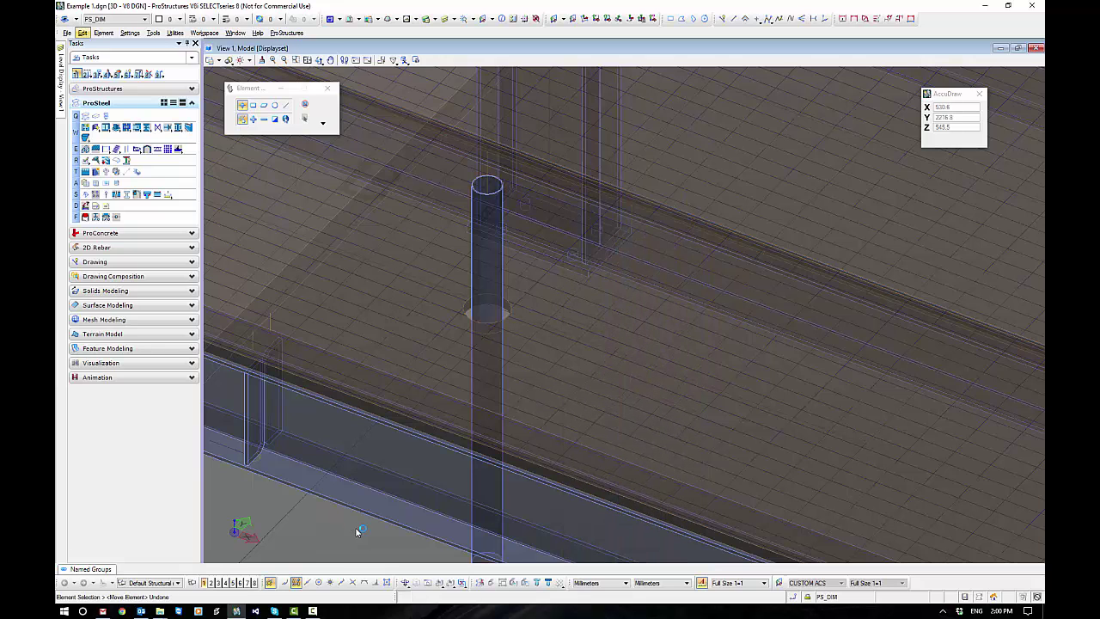
key("ctrl+z")
key("ctrl+z")
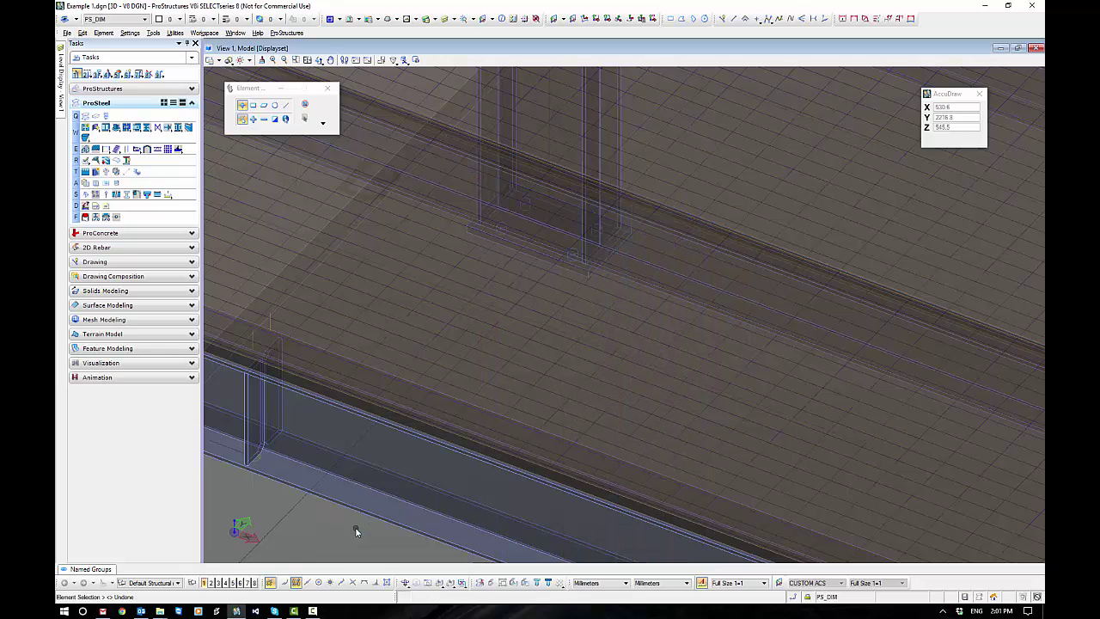
- Open the ProSteel display class manager for the complete structure, keeping the model visible beside it
scroll(428, 455, "down", 5)
middle_click_drag(659, 536, 632, 377)
middle_click_drag(764, 351, 757, 417)
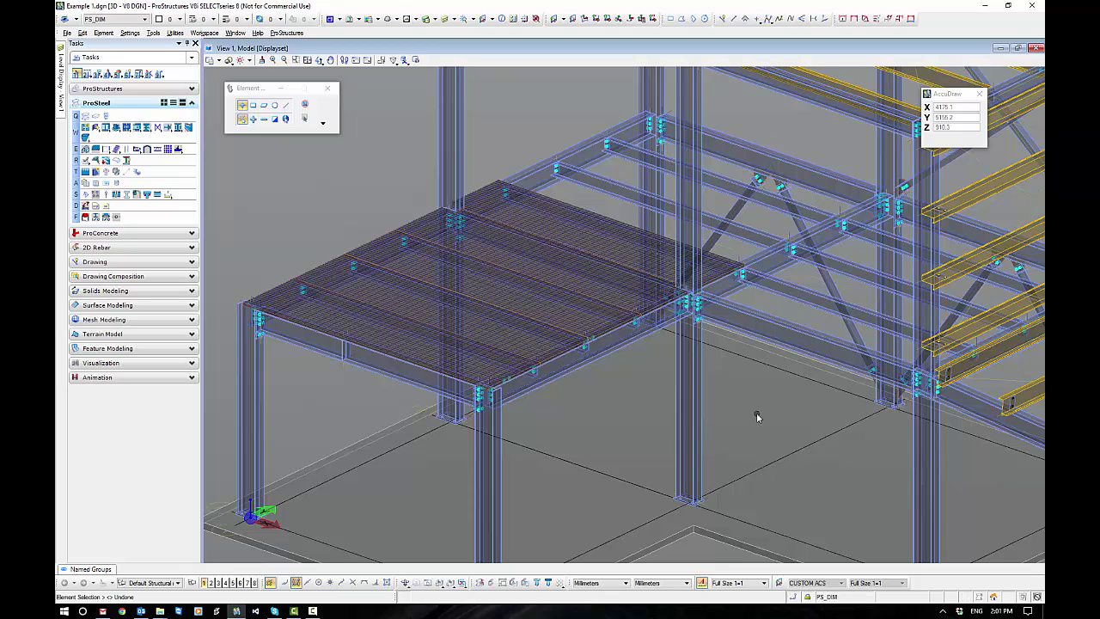
scroll(768, 409, "down", 3)
middle_click_drag(768, 405, 633, 400, "shift")
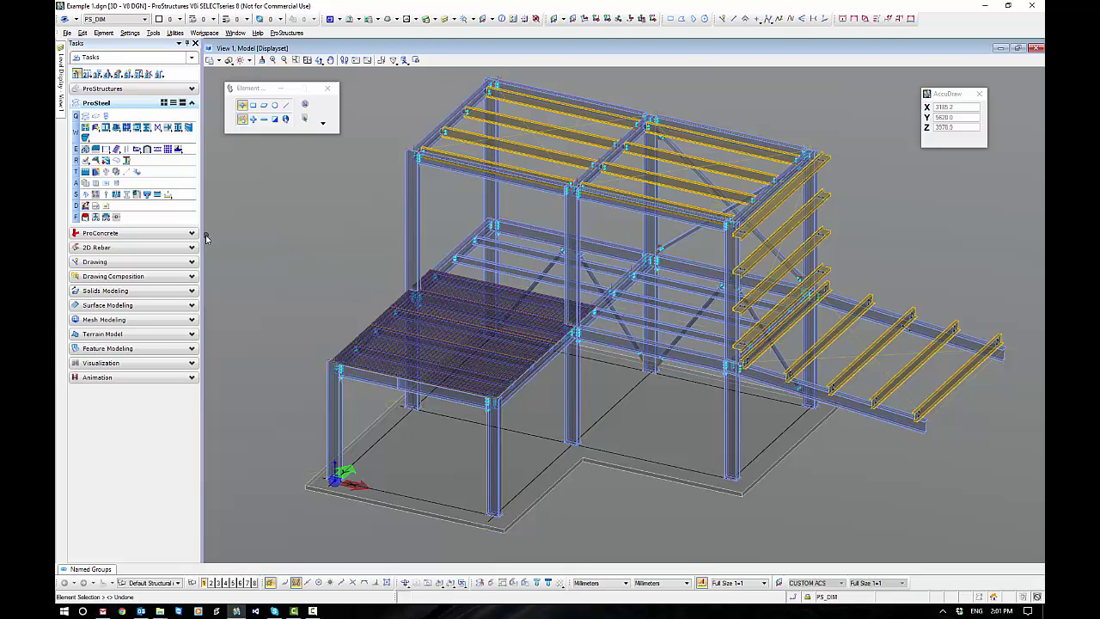
left_click(193, 91)
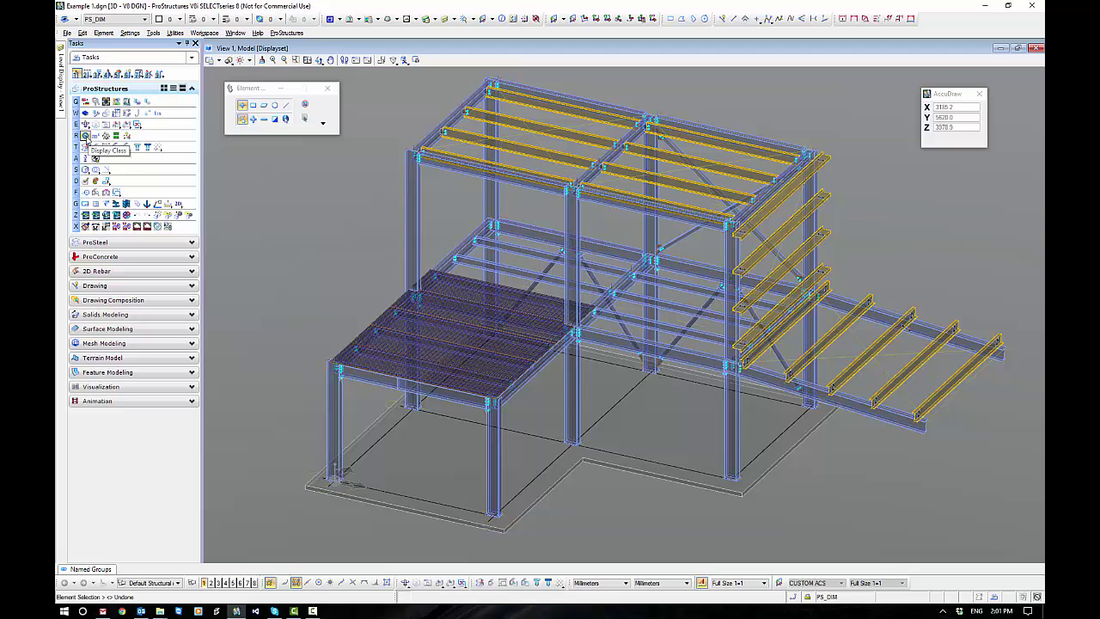
left_click(86, 140)
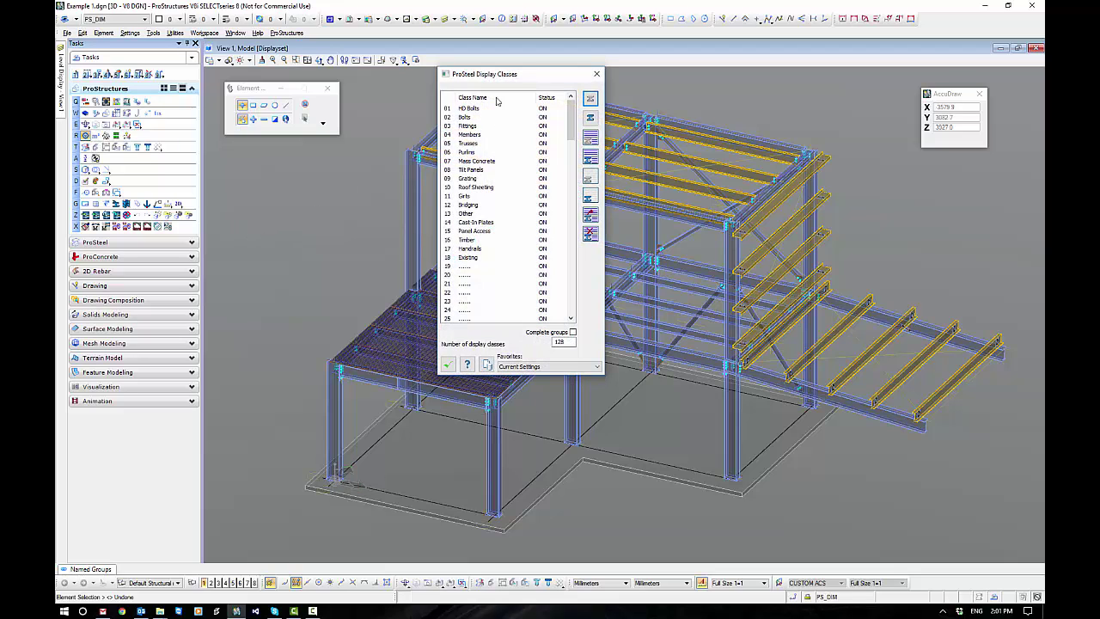
left_click_drag(509, 77, 733, 117)
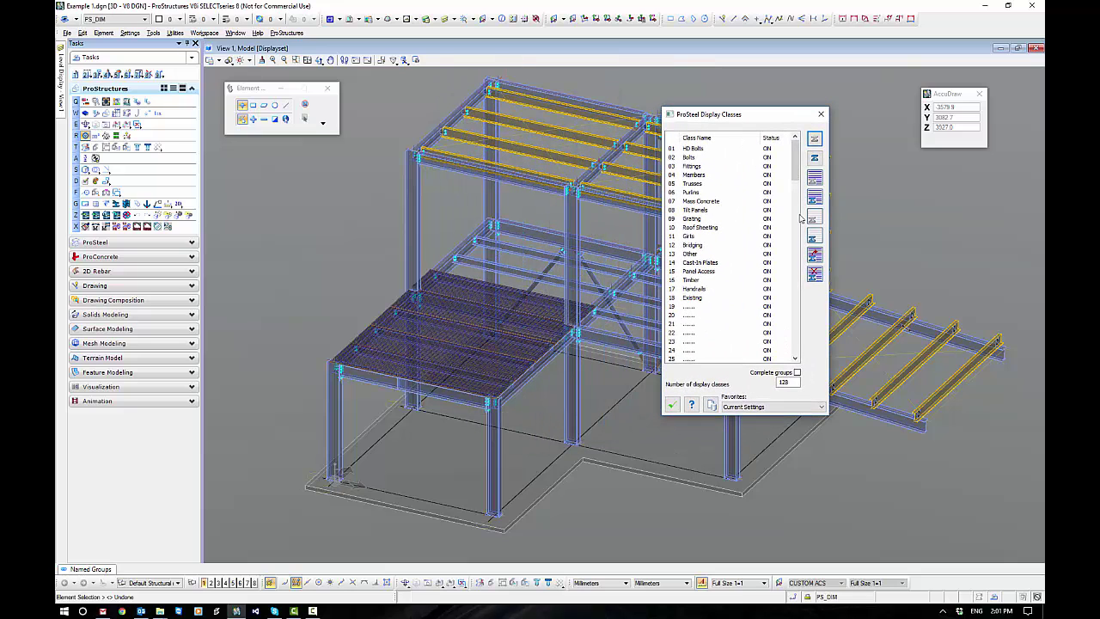
- Check which saved display class templates are available, leaving the current settings in use
left_click(705, 404)
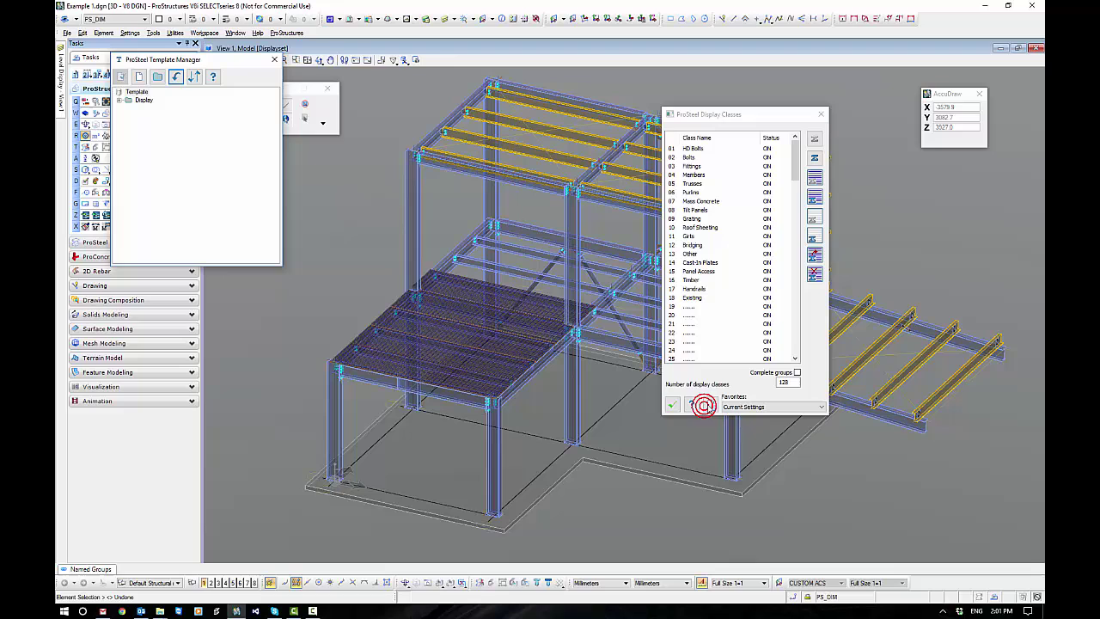
left_click(121, 101)
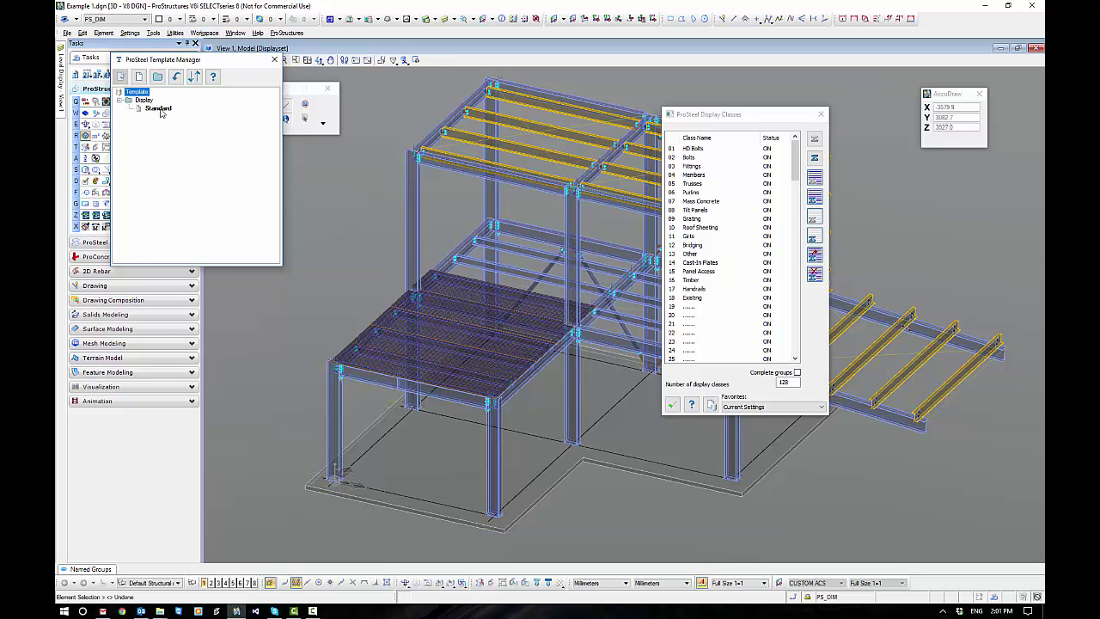
left_click(274, 60)
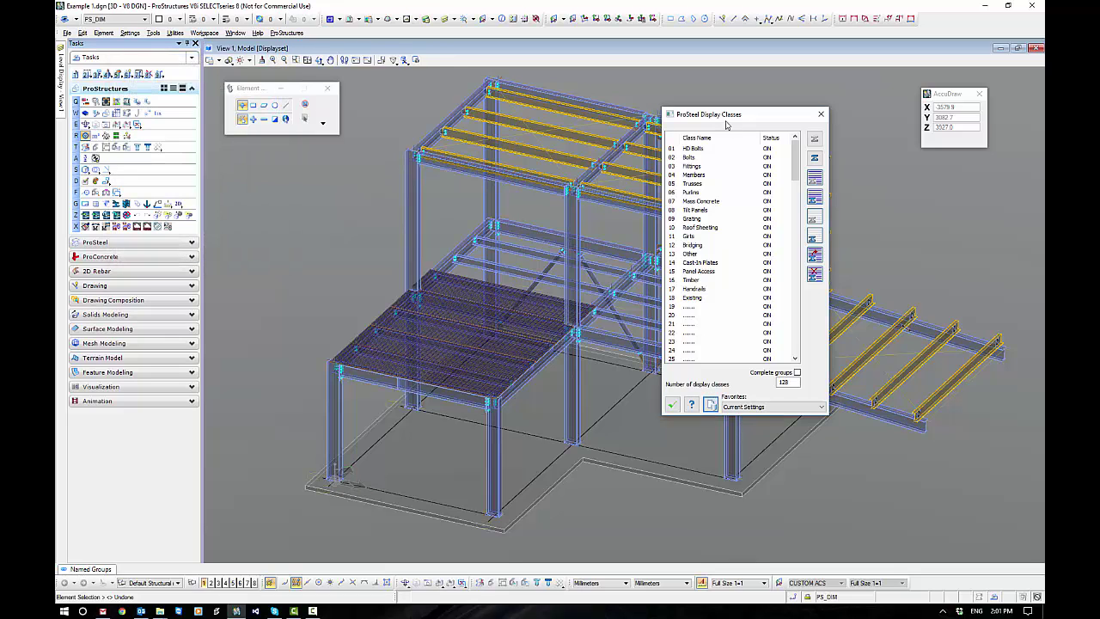
left_click_drag(730, 117, 767, 114)
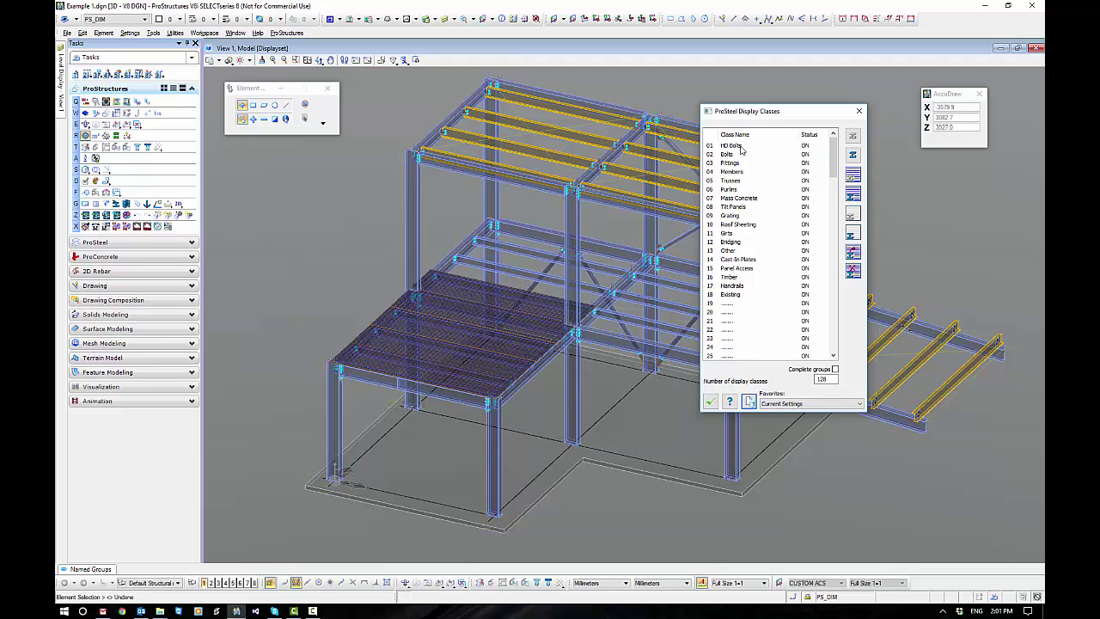
- Add the floor grating panels to the Grating display class and switch that class off
left_click(730, 216)
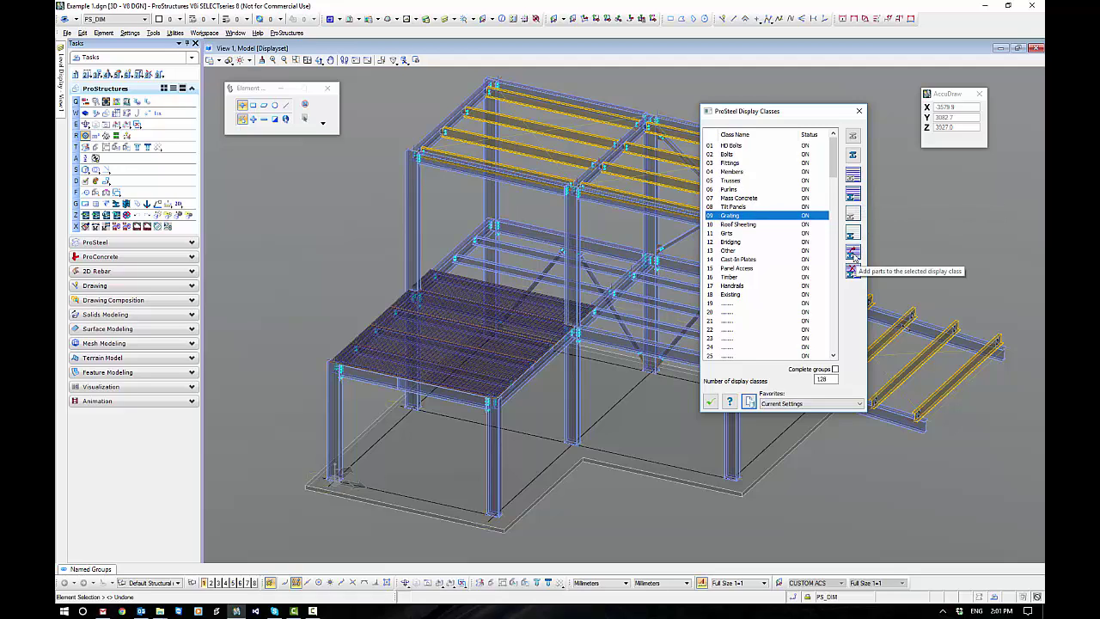
left_click(727, 146)
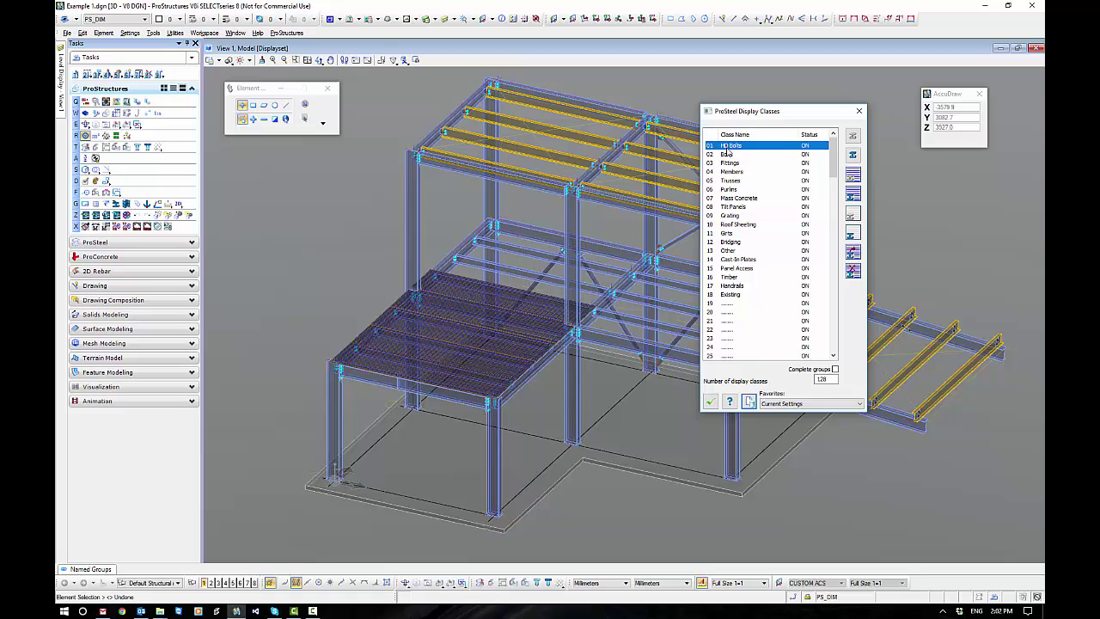
left_click(738, 295, "shift")
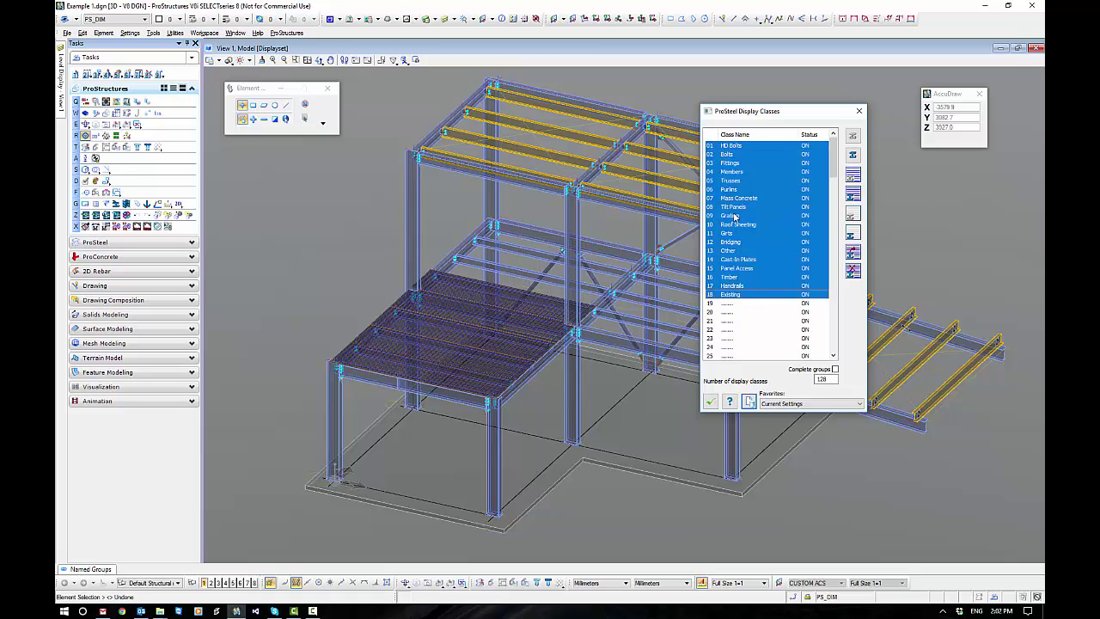
left_click(821, 215)
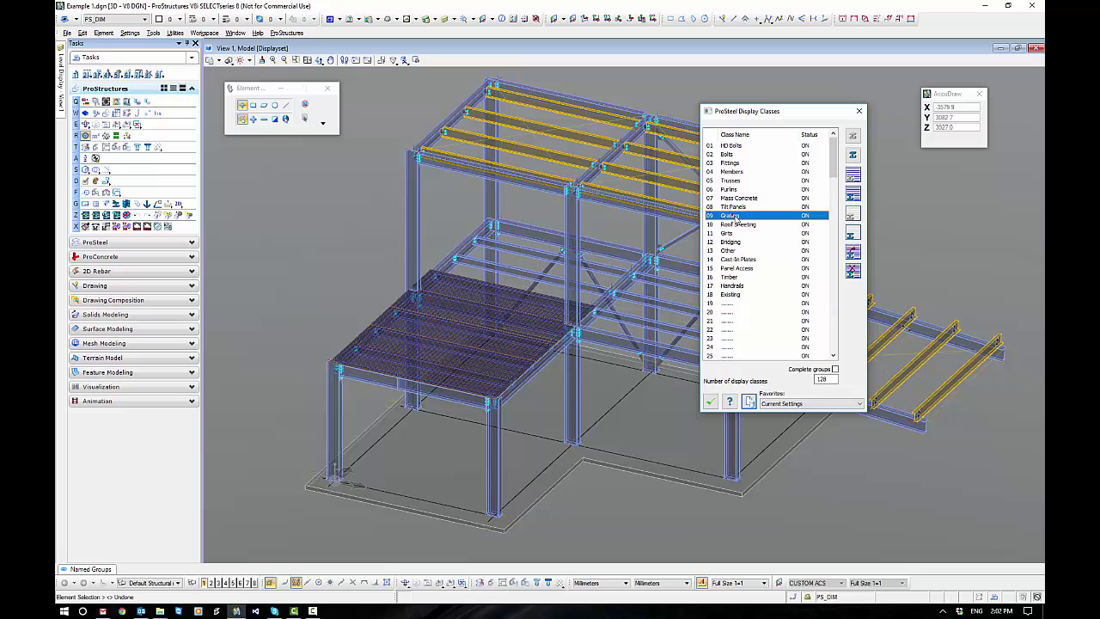
left_click(853, 273)
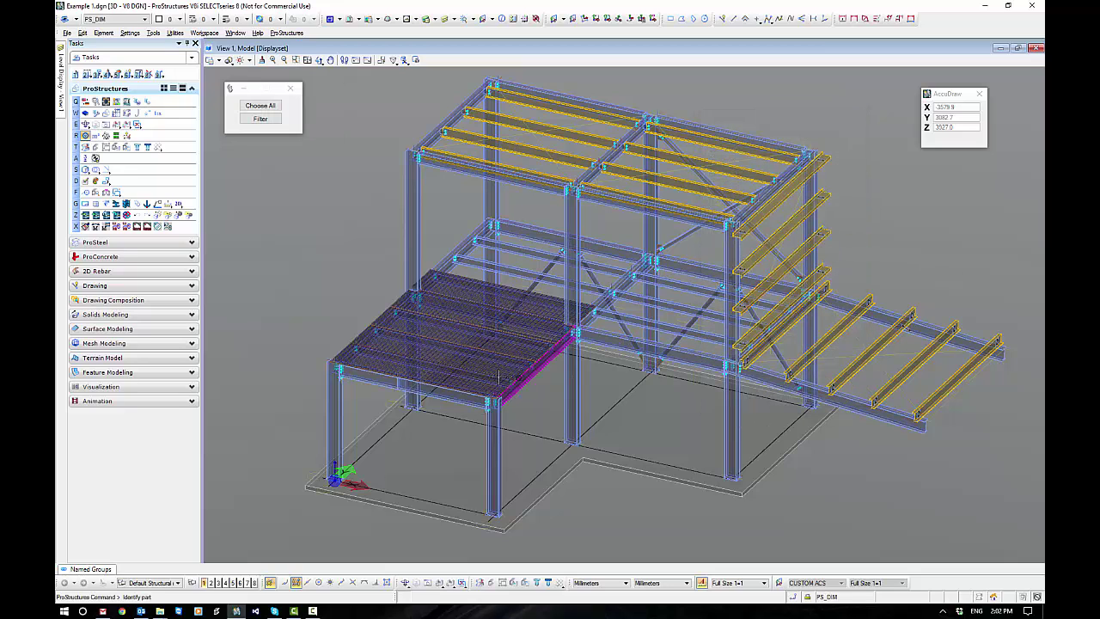
left_click(396, 362)
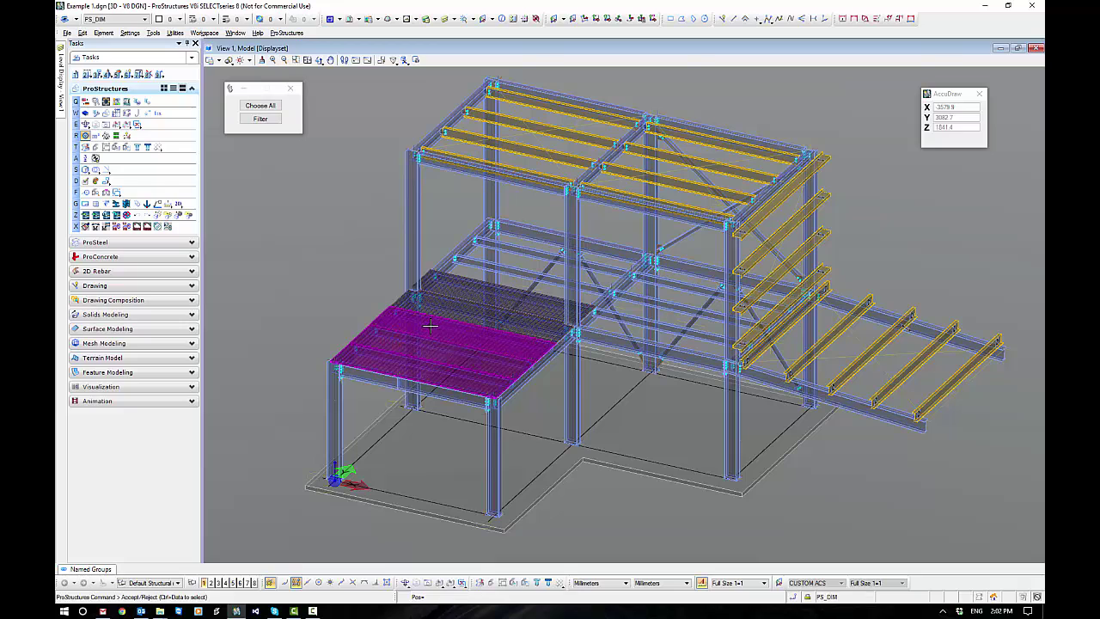
left_click(430, 325)
left_click(461, 286)
left_click(364, 240)
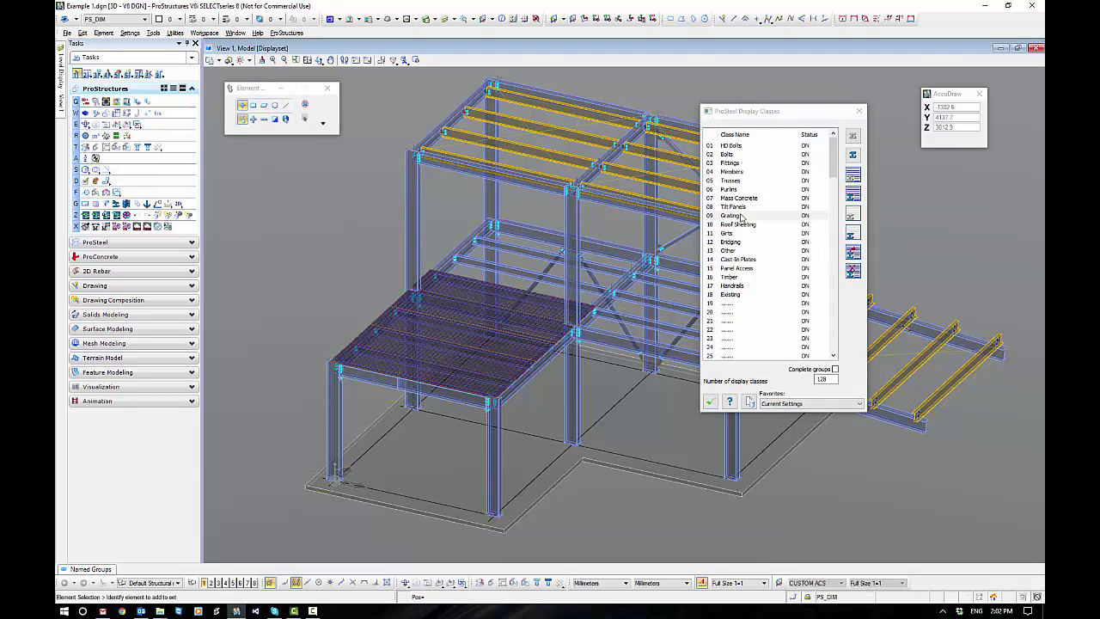
left_click(853, 176)
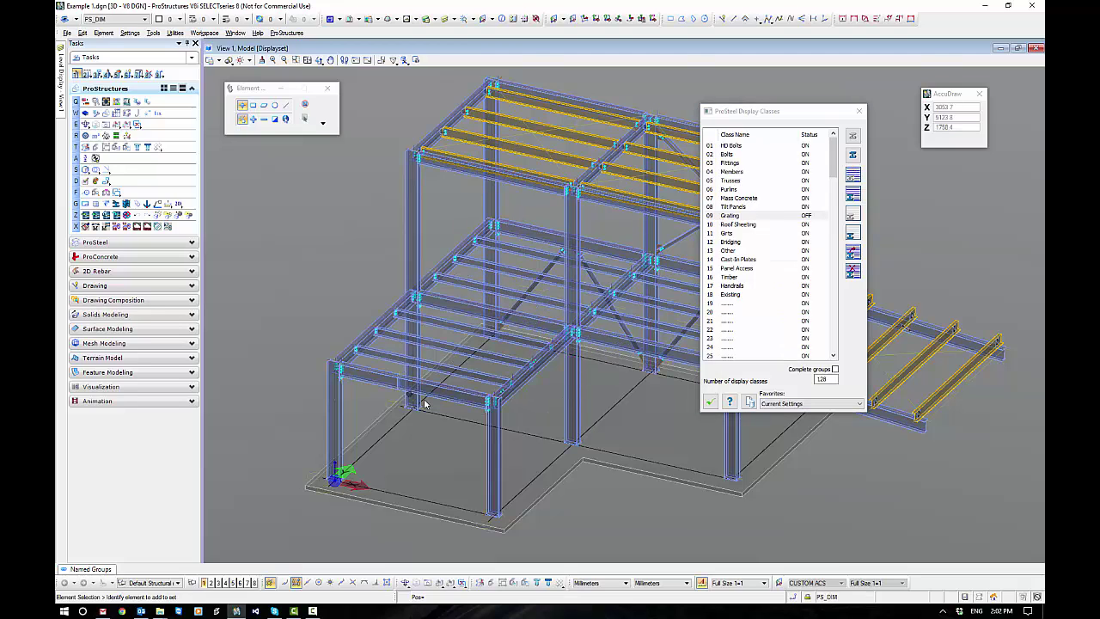
- Add the concrete slab to the Mass Concrete display class and switch that class off
left_click(740, 199)
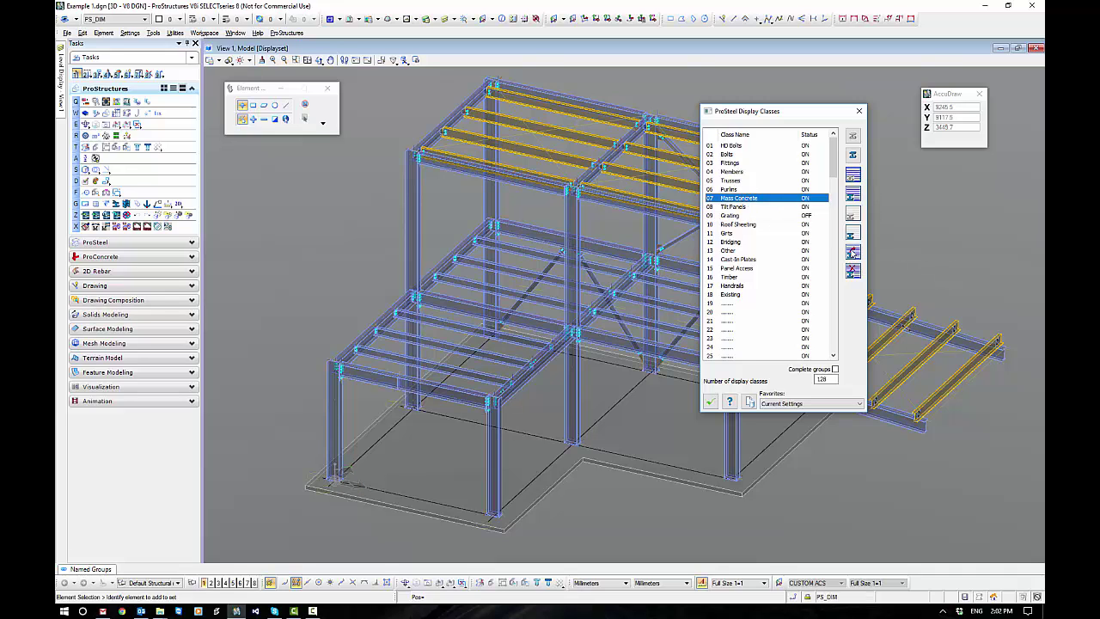
left_click(853, 213)
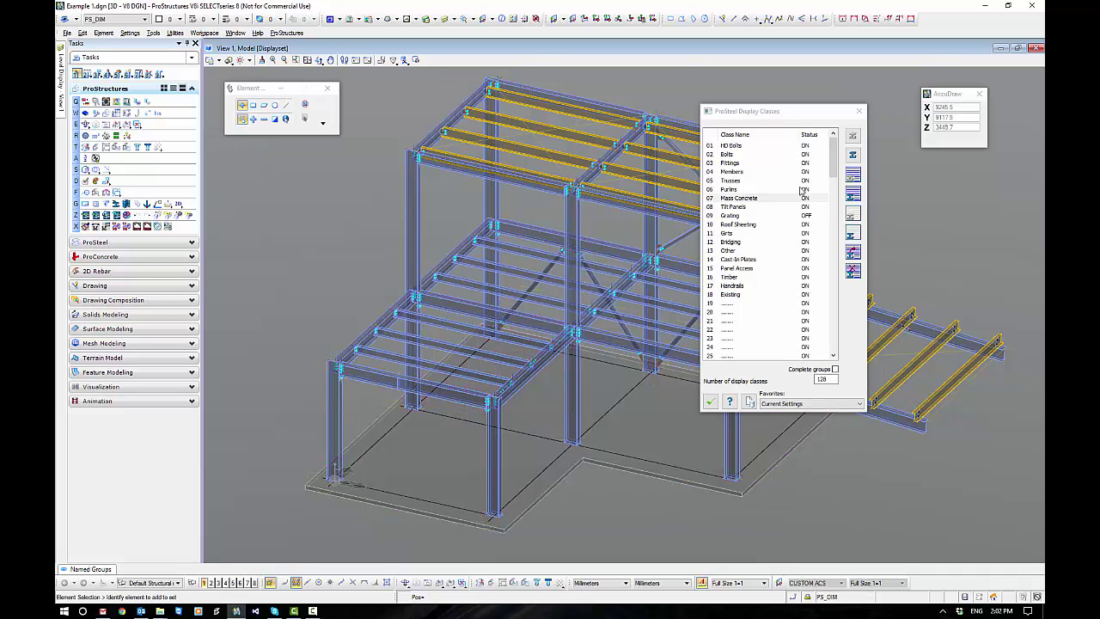
left_click(851, 177)
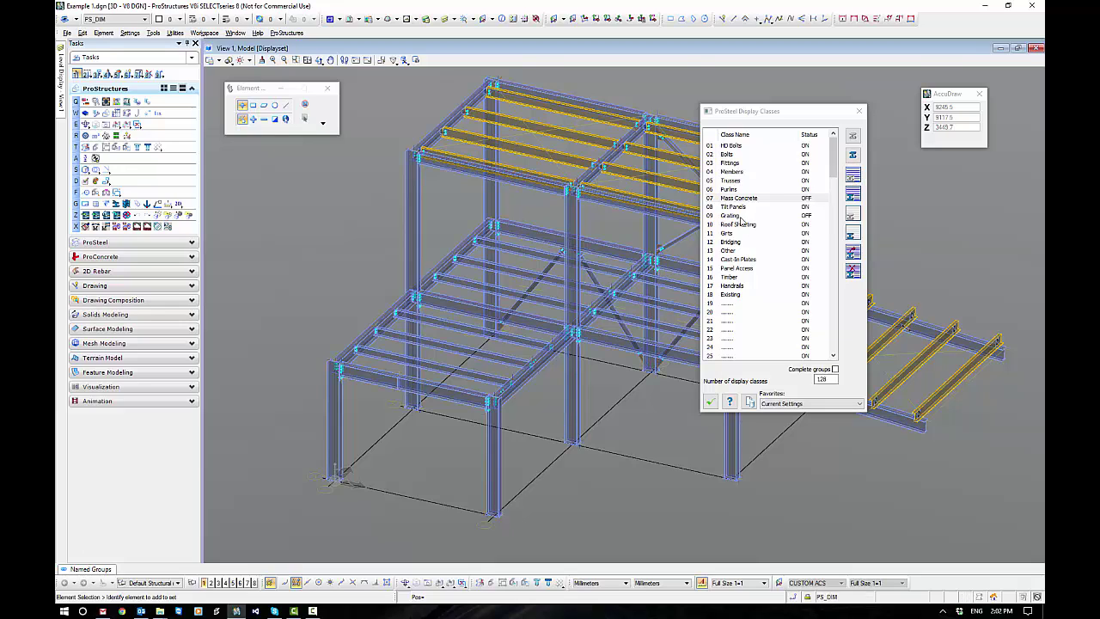
- Choose the Purlins display class and pick the purlins on the low side canopy as parts to add to it
left_click(737, 190)
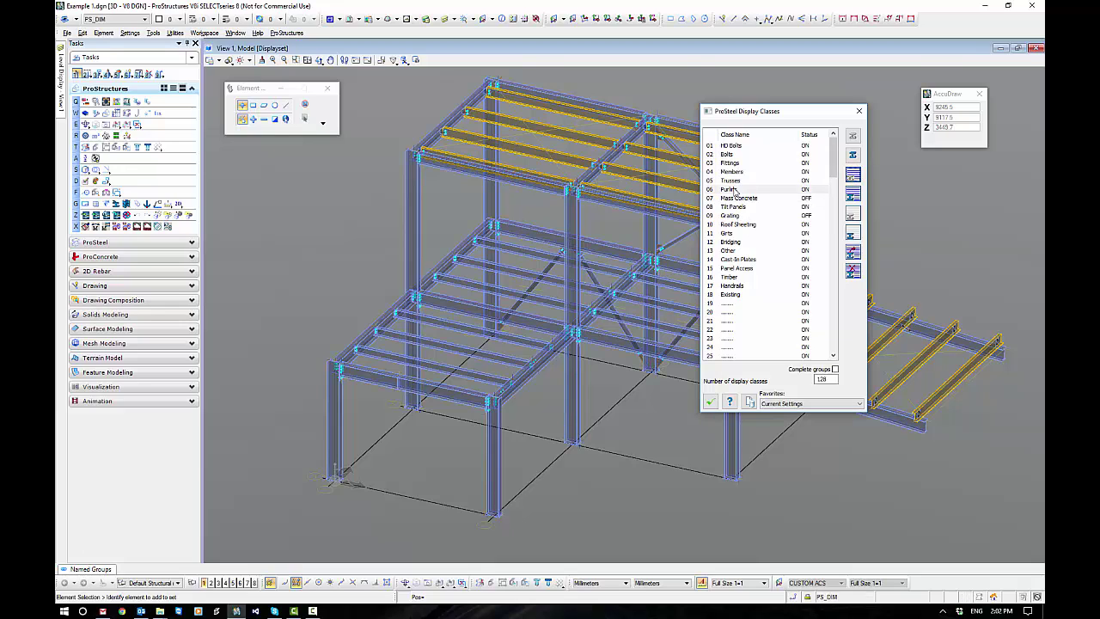
left_click(852, 269)
left_click(934, 393)
left_click(905, 368, "ctrl")
left_click(851, 343, "ctrl")
left_click(795, 320, "ctrl")
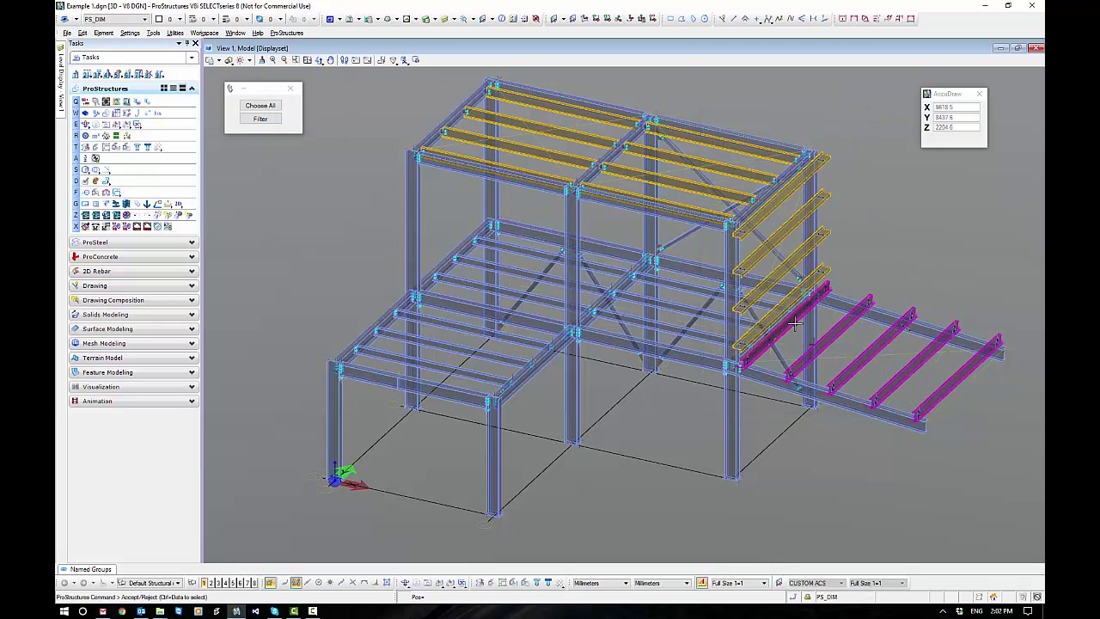
- Add the upper roof purlins in both bays to the Purlins display class selection, and switch that class off
left_click(685, 206, "ctrl")
left_click(685, 193, "ctrl")
left_click(695, 179, "ctrl")
left_click(714, 162, "ctrl")
left_click(591, 110, "ctrl")
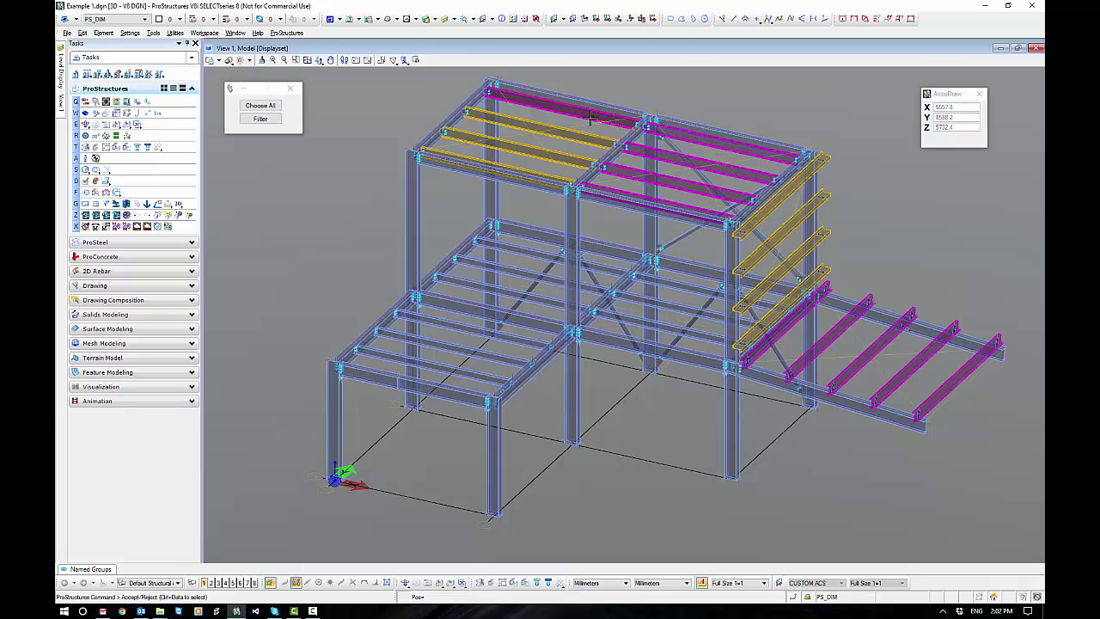
left_click(567, 125, "ctrl")
left_click(525, 152, "ctrl")
left_click(514, 168, "ctrl")
left_click(354, 197)
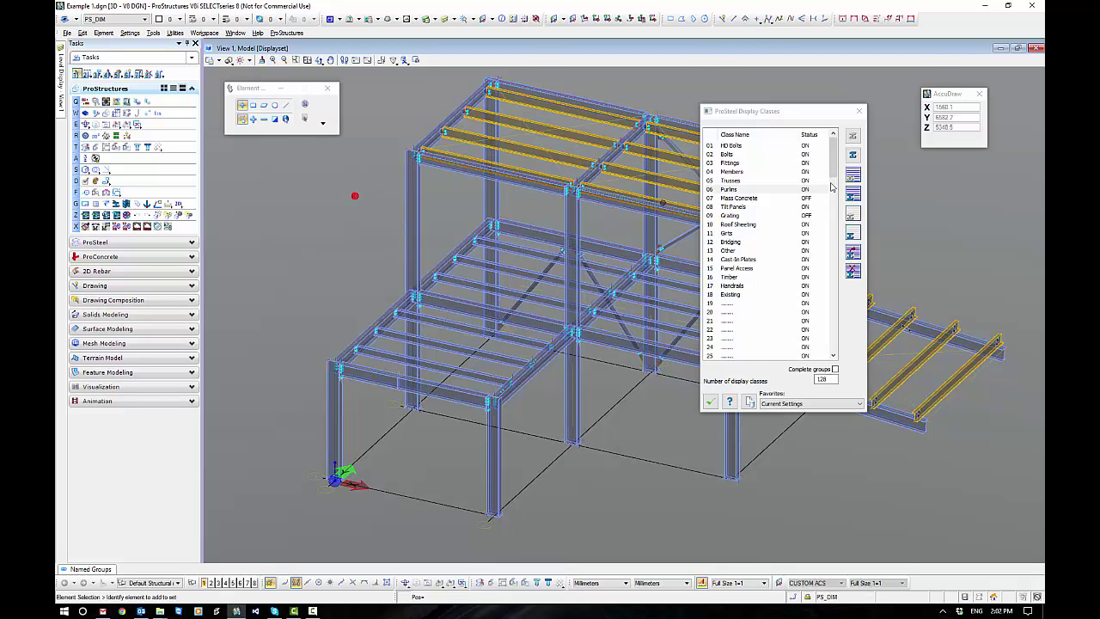
left_click(853, 176)
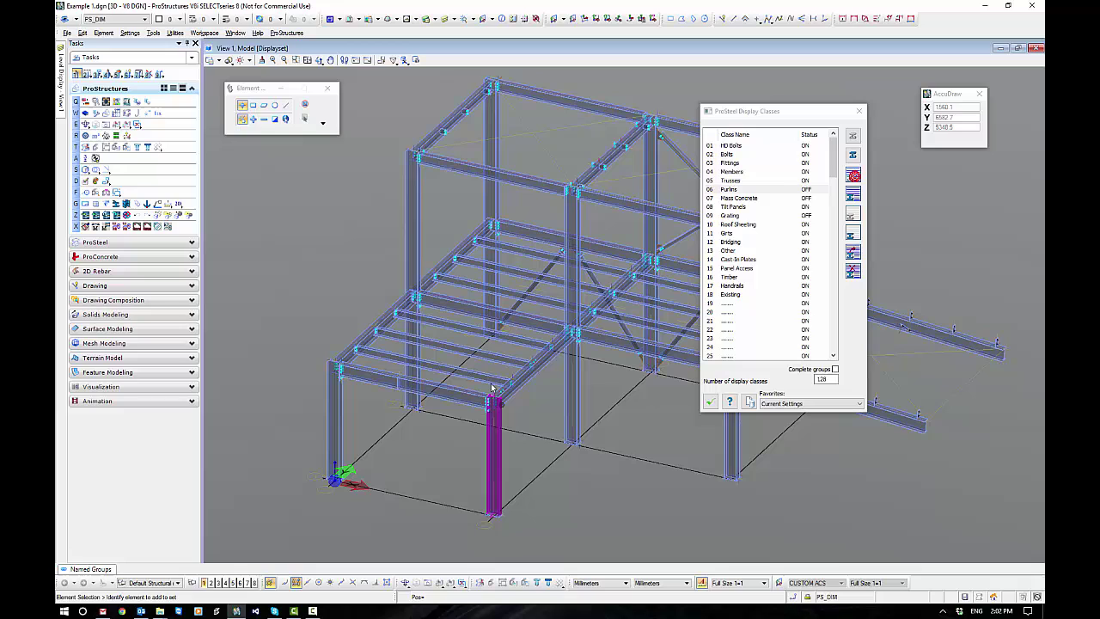
left_click(711, 403)
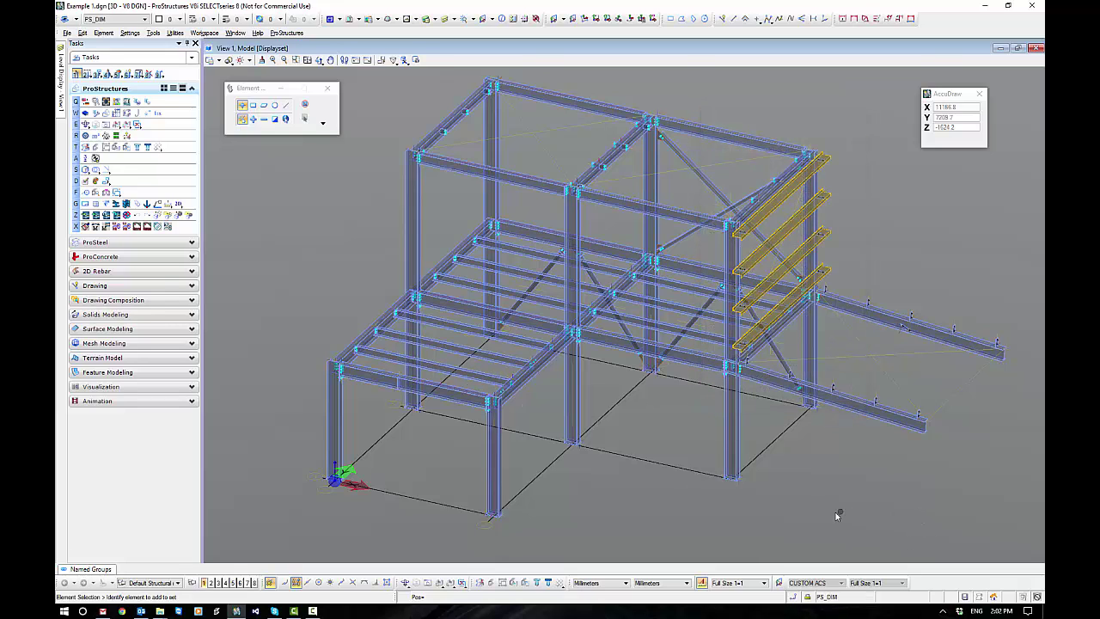
- Add the four side-wall girts to the Girts display class and switch that class off
left_click(86, 136)
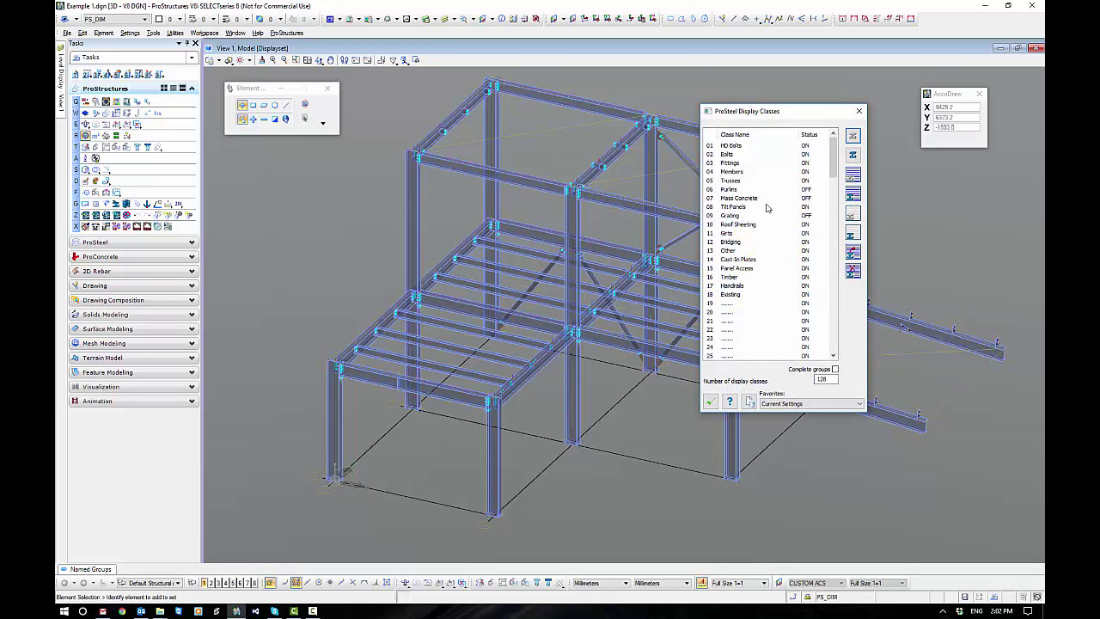
left_click(728, 234)
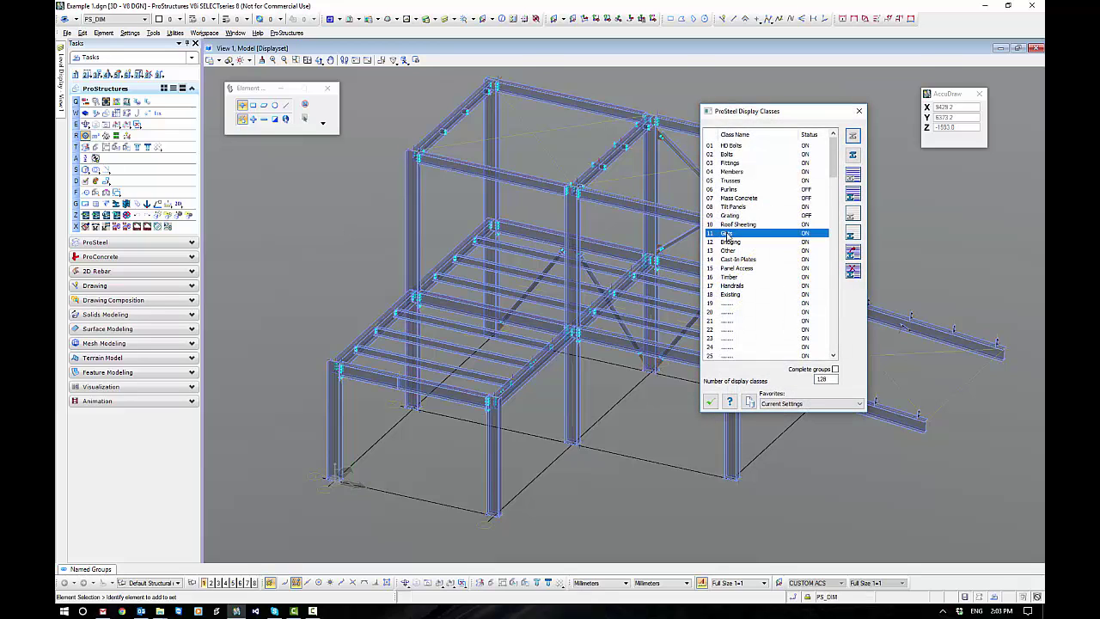
left_click(851, 253)
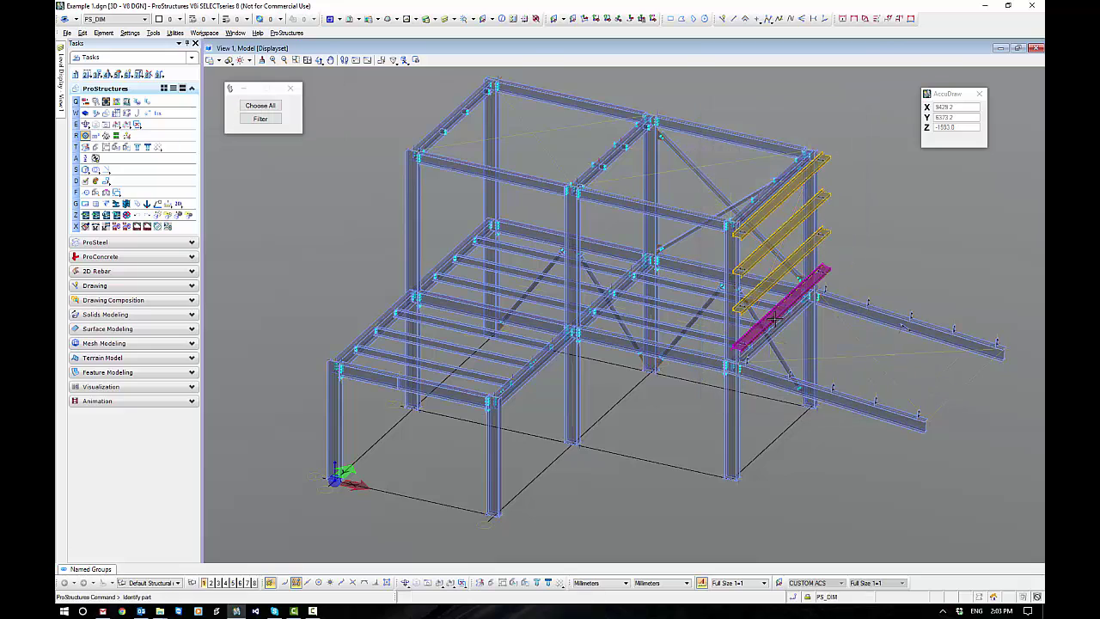
left_click(817, 274)
left_click(779, 273, "ctrl")
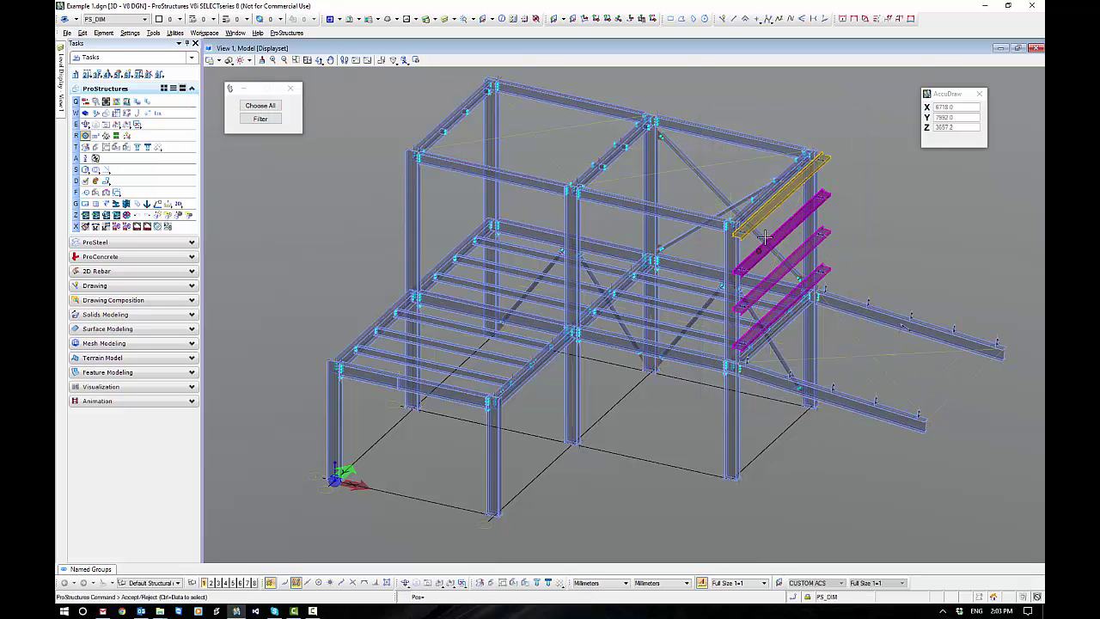
left_click(778, 199, "ctrl")
left_click(884, 169)
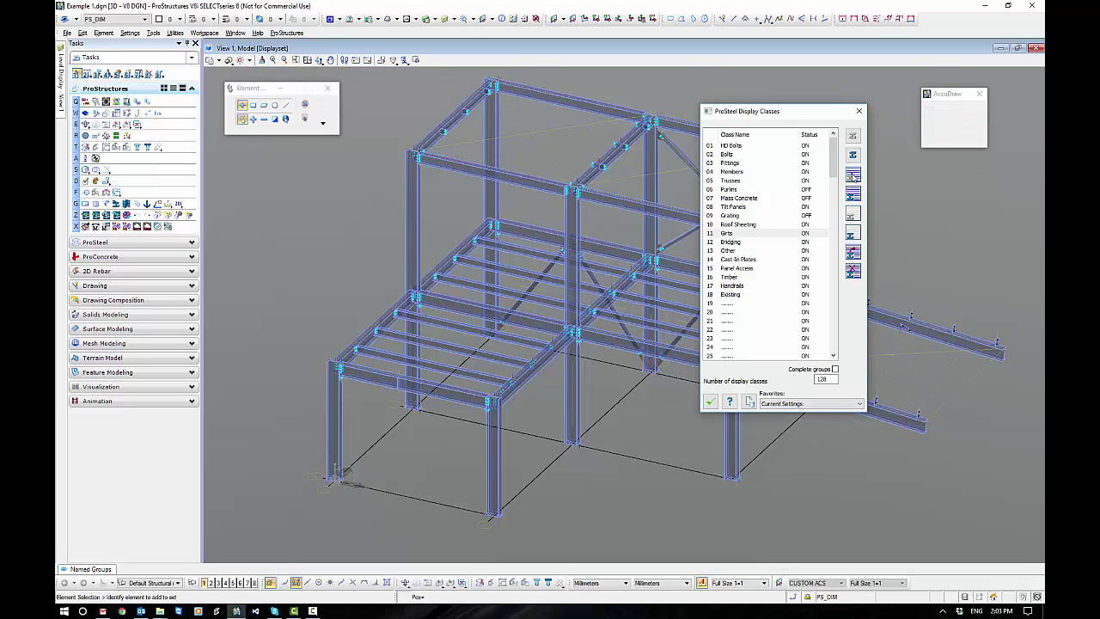
left_click(709, 403)
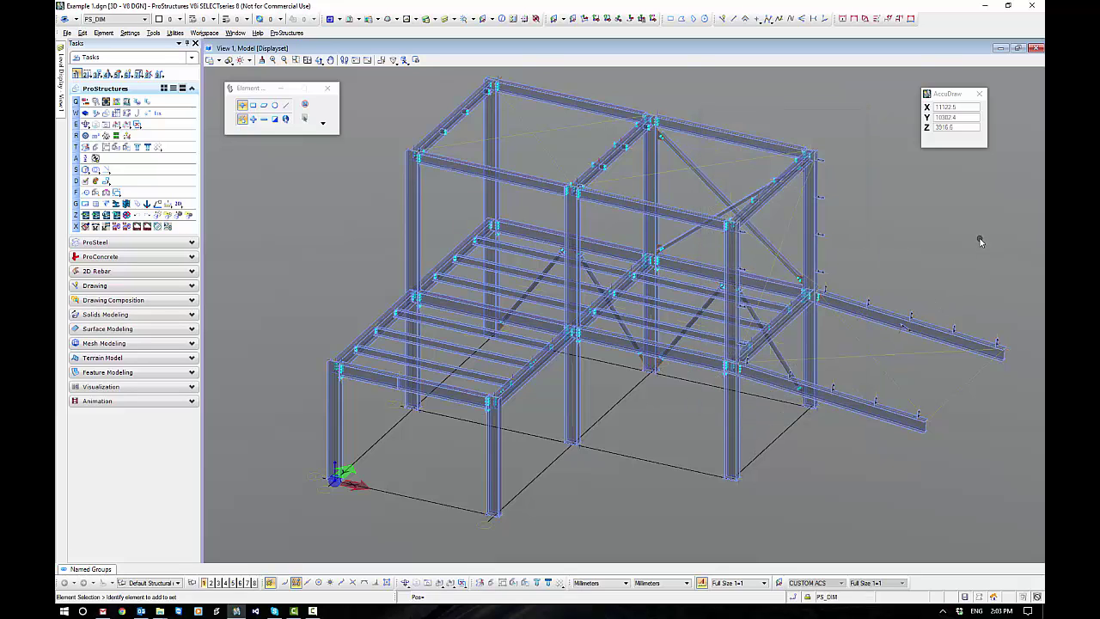
left_click(632, 179)
middle_click_drag(924, 452, 795, 447, "shift")
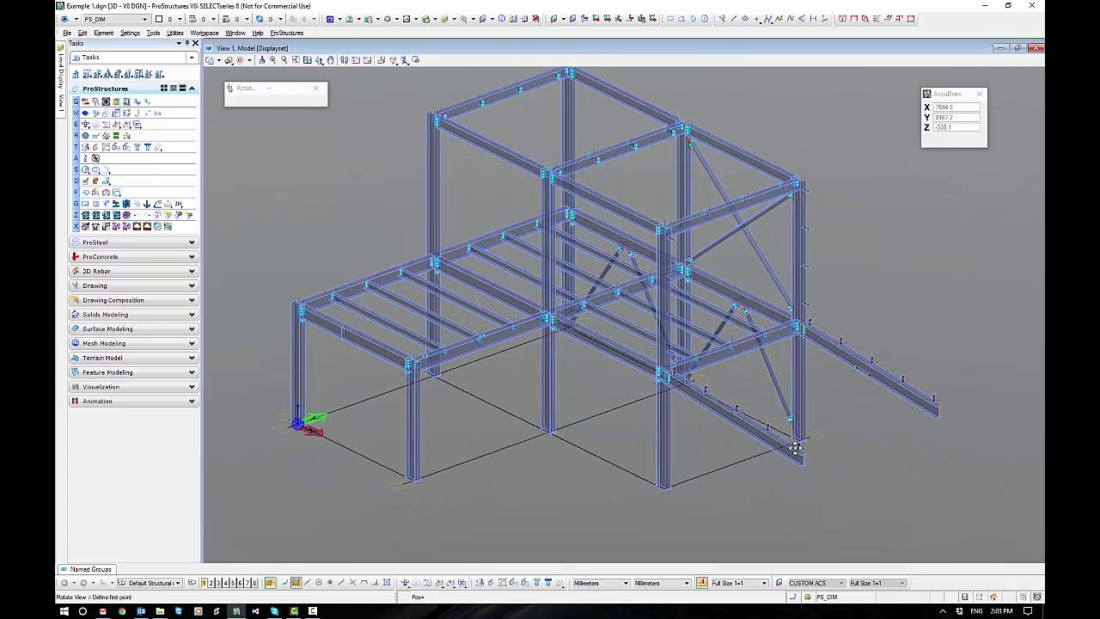